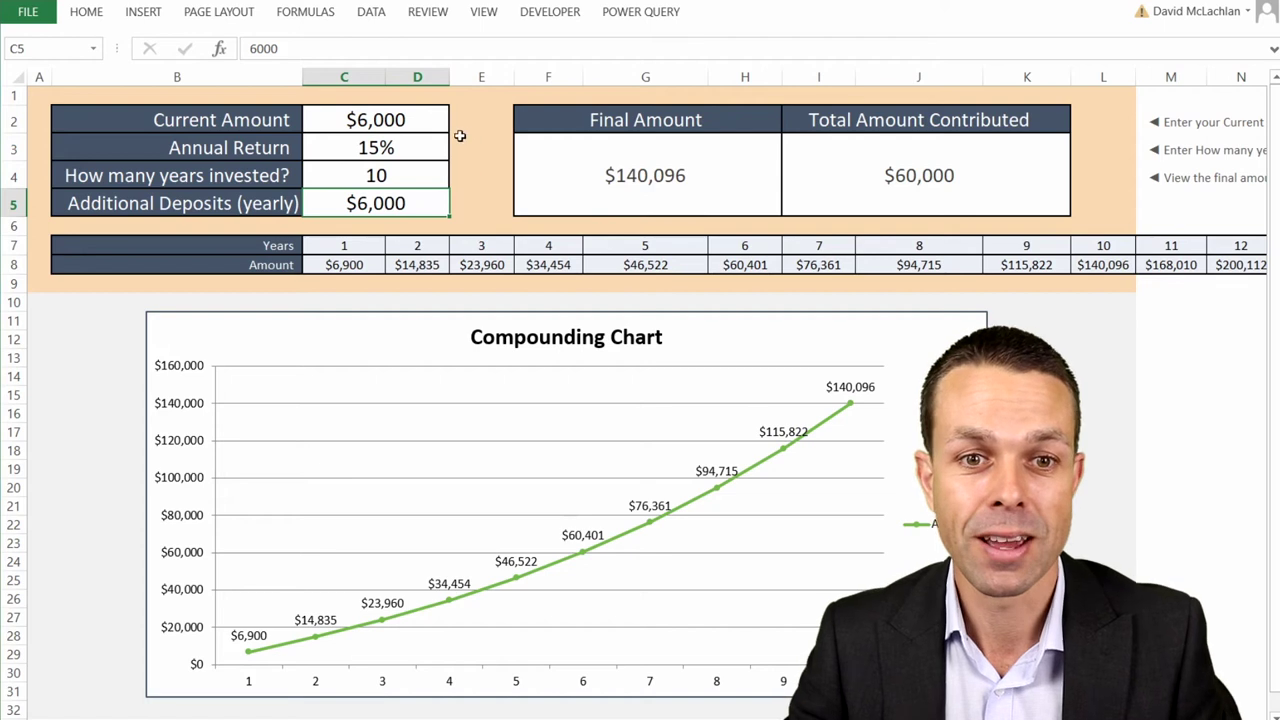
Step: Review the calculator's inputs for current amount, annual return, years invested and yearly additional deposits
{"action": "left_click", "coordinate": [383, 149]}
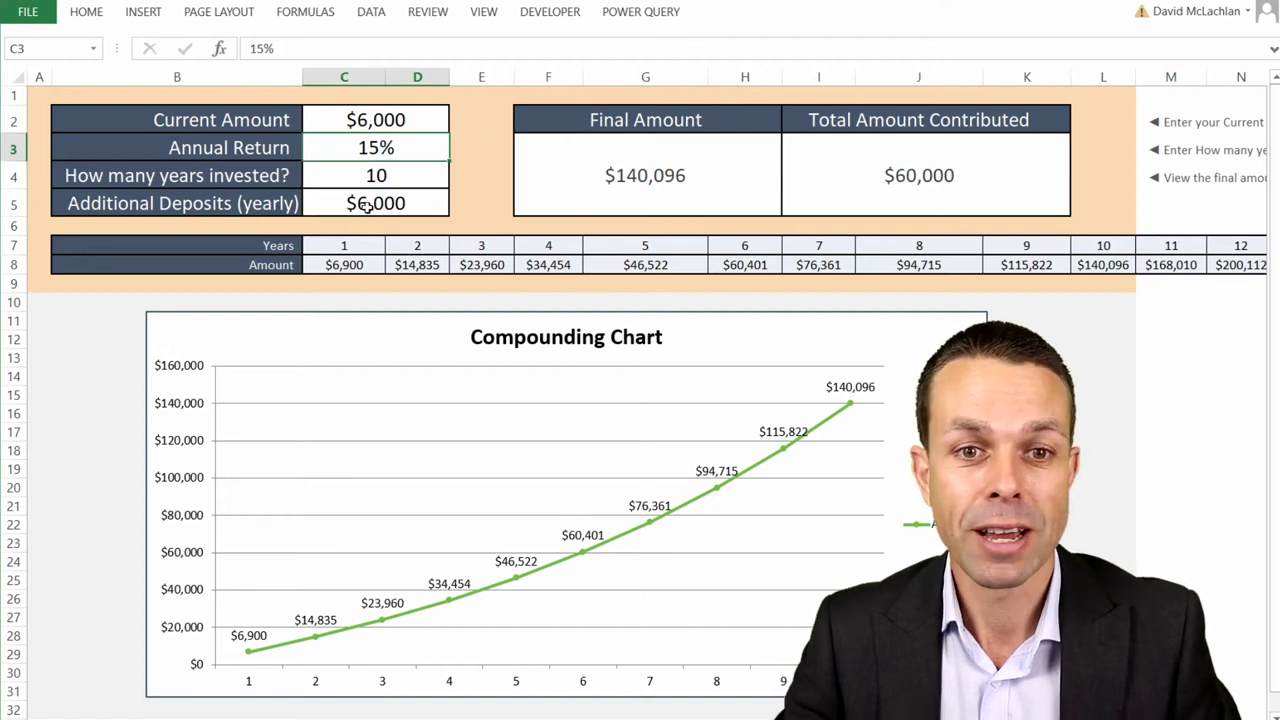
{"action": "left_click", "coordinate": [398, 123]}
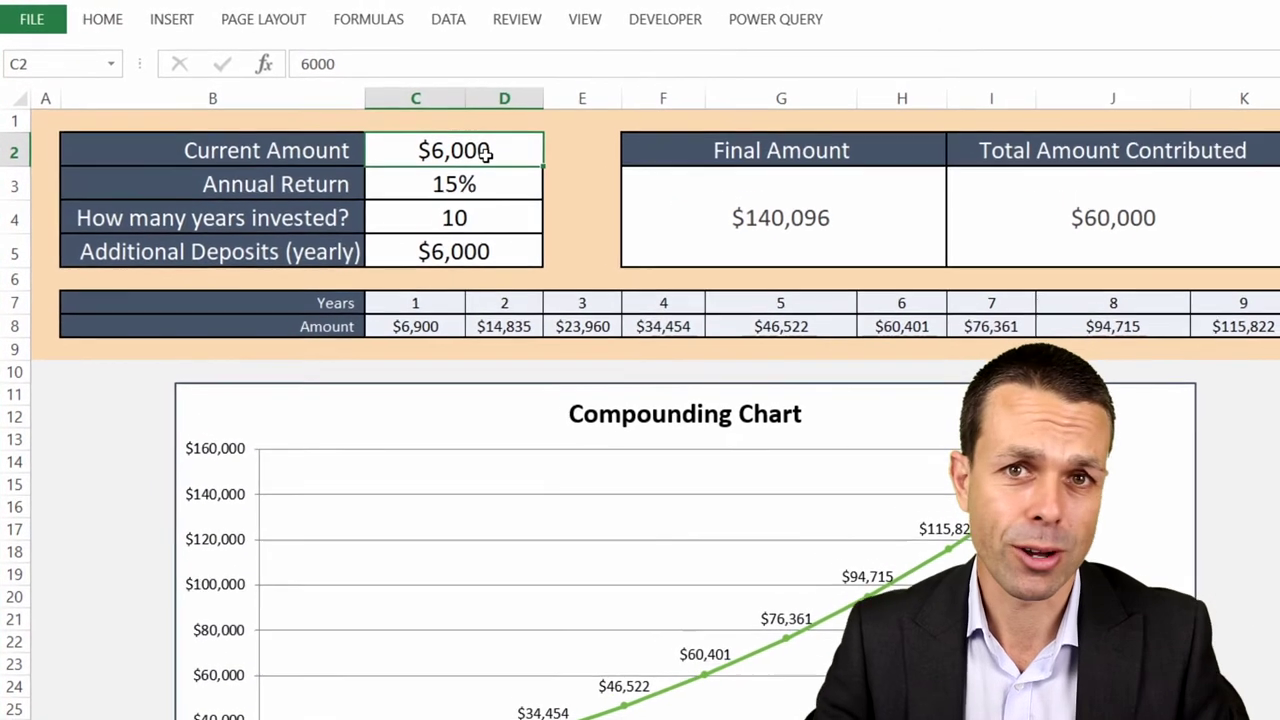
{"action": "left_click", "coordinate": [616, 159]}
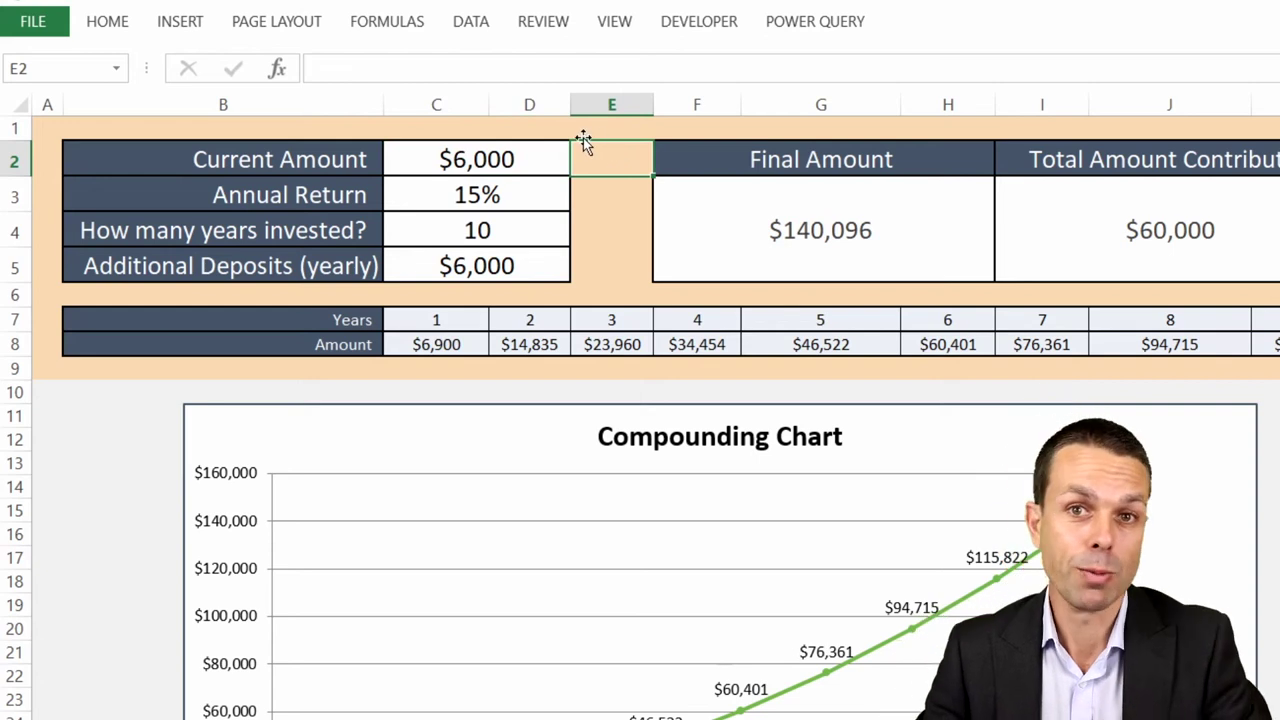
{"action": "left_click", "coordinate": [468, 195]}
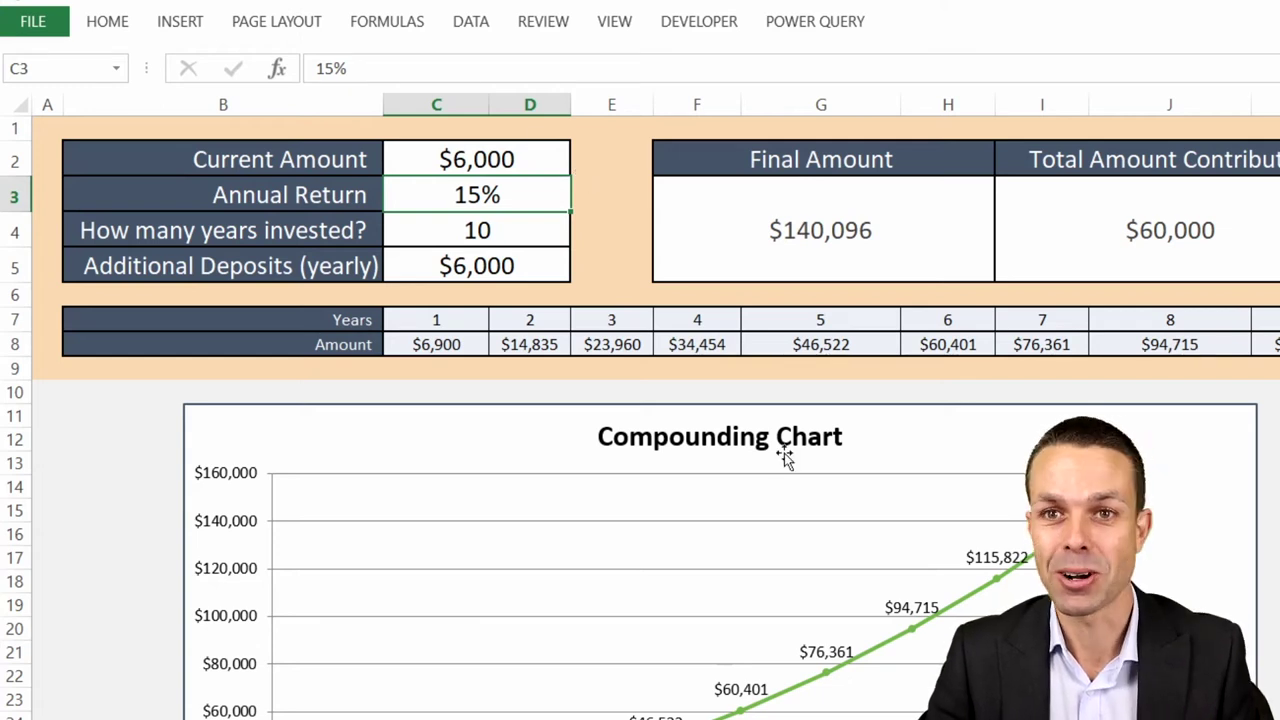
{"action": "left_click", "coordinate": [515, 228]}
{"action": "left_click", "coordinate": [485, 264]}
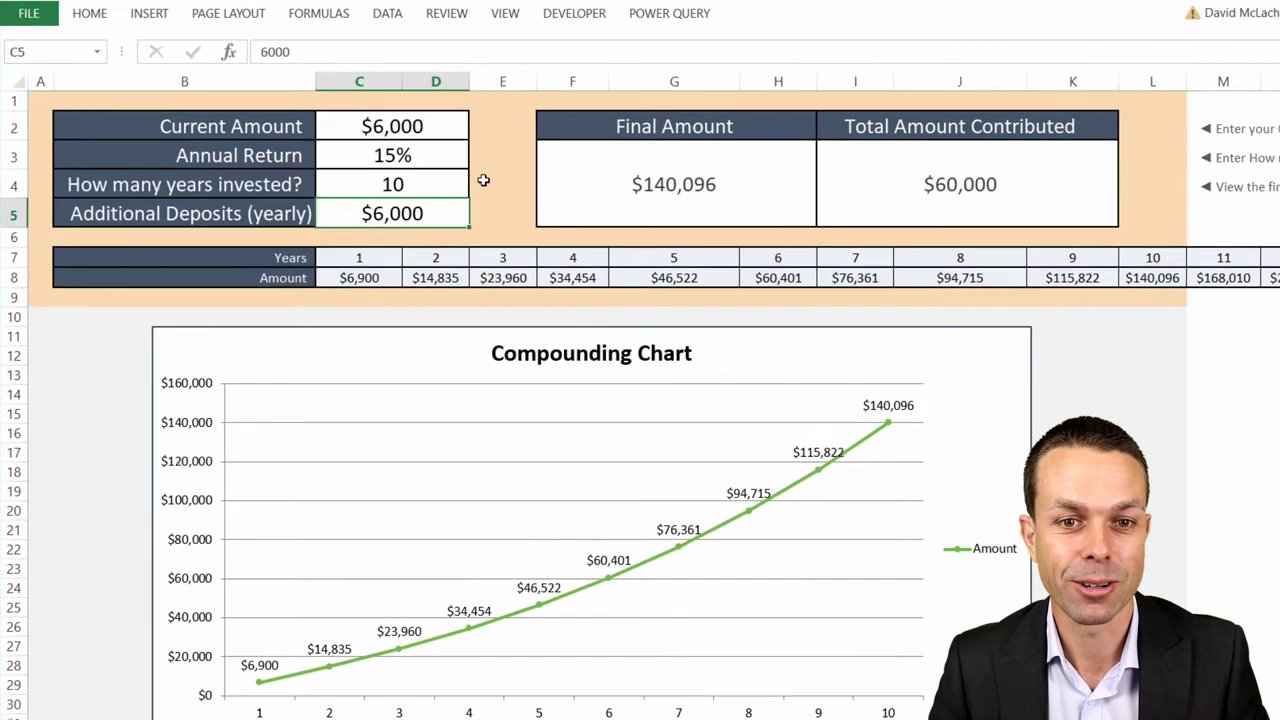
Step: Set the number of years invested to 20 in the compounding calculator
{"action": "left_click", "coordinate": [378, 176]}
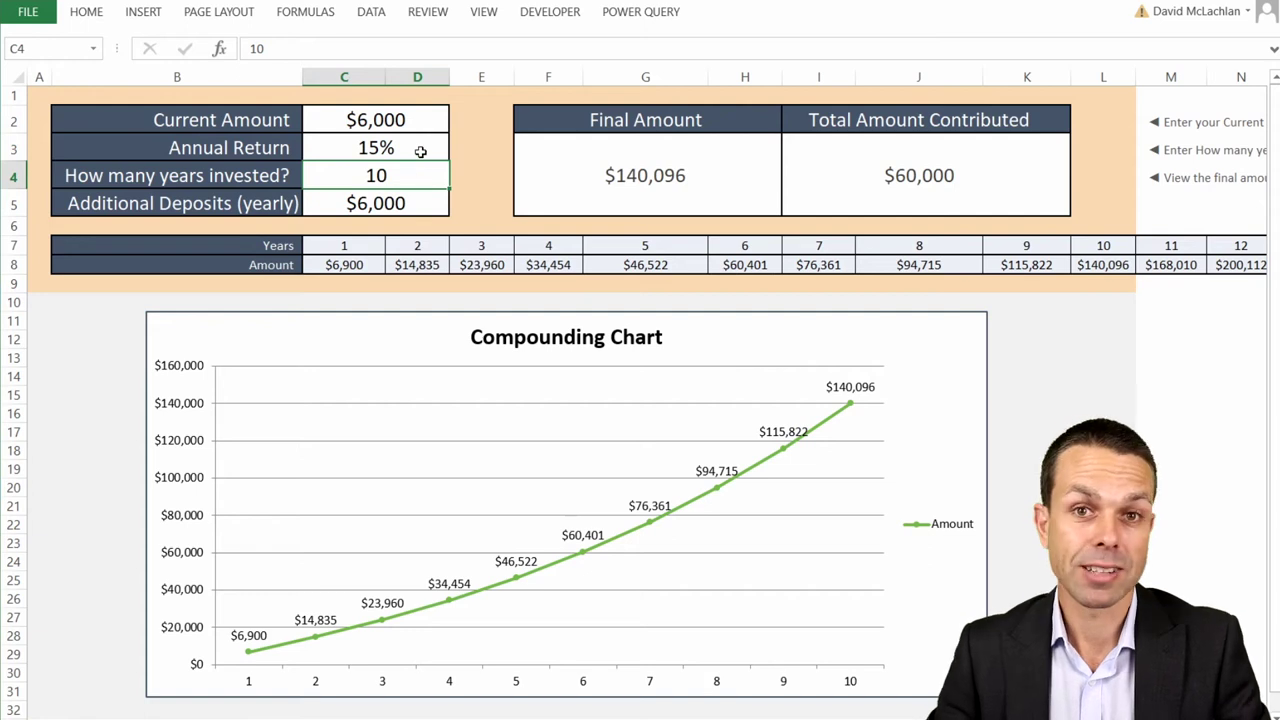
{"action": "type", "text": "20"}
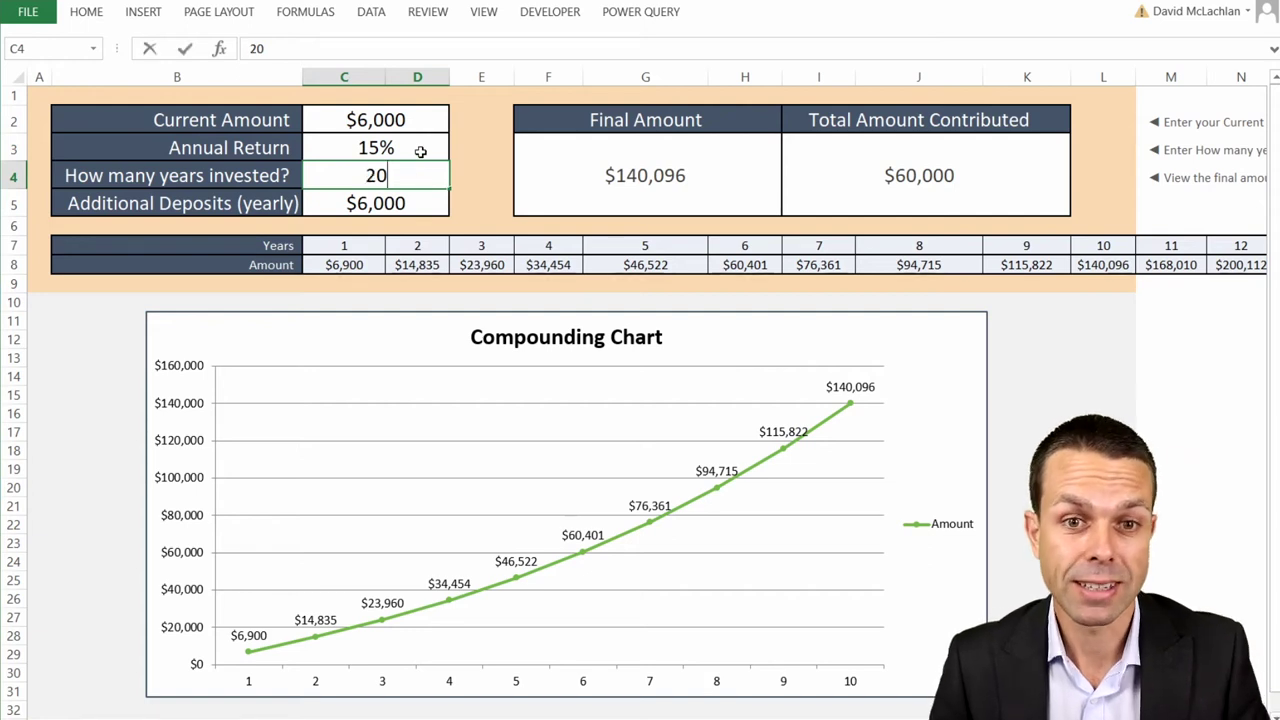
{"action": "key", "text": "Return"}
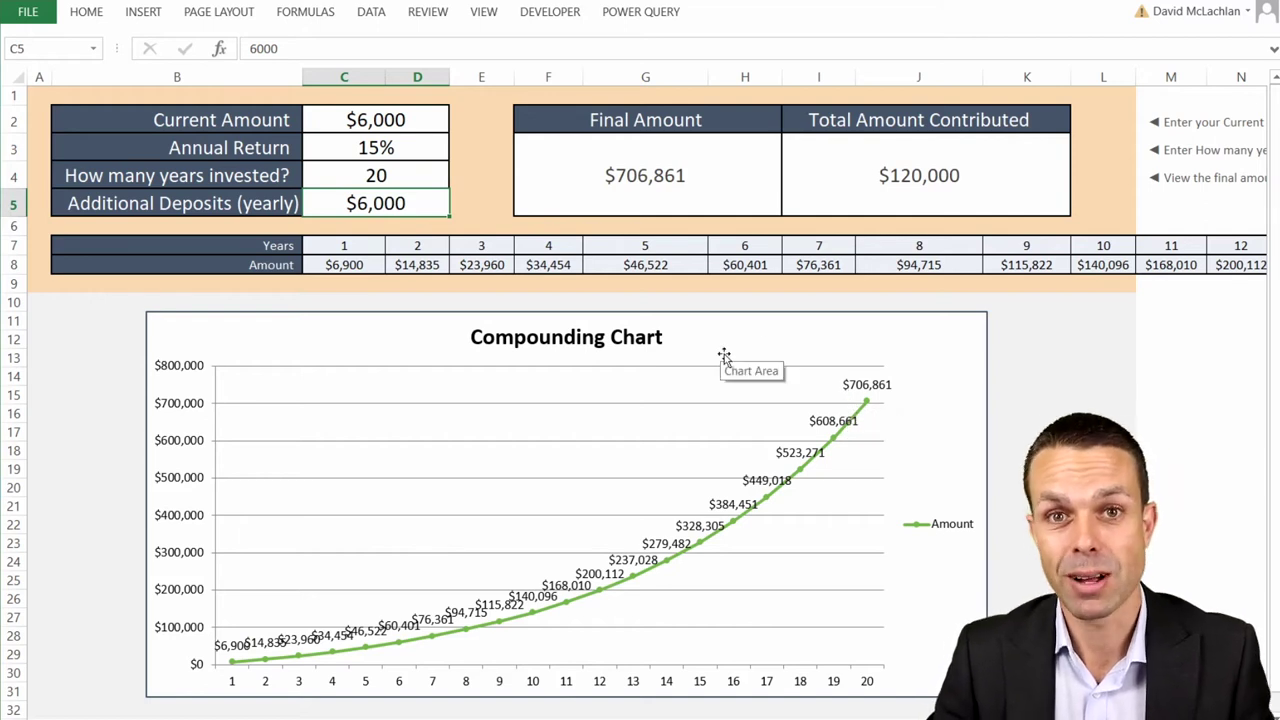
Step: Set the number of years invested to 30 in the compounding calculator
{"action": "left_click", "coordinate": [409, 175]}
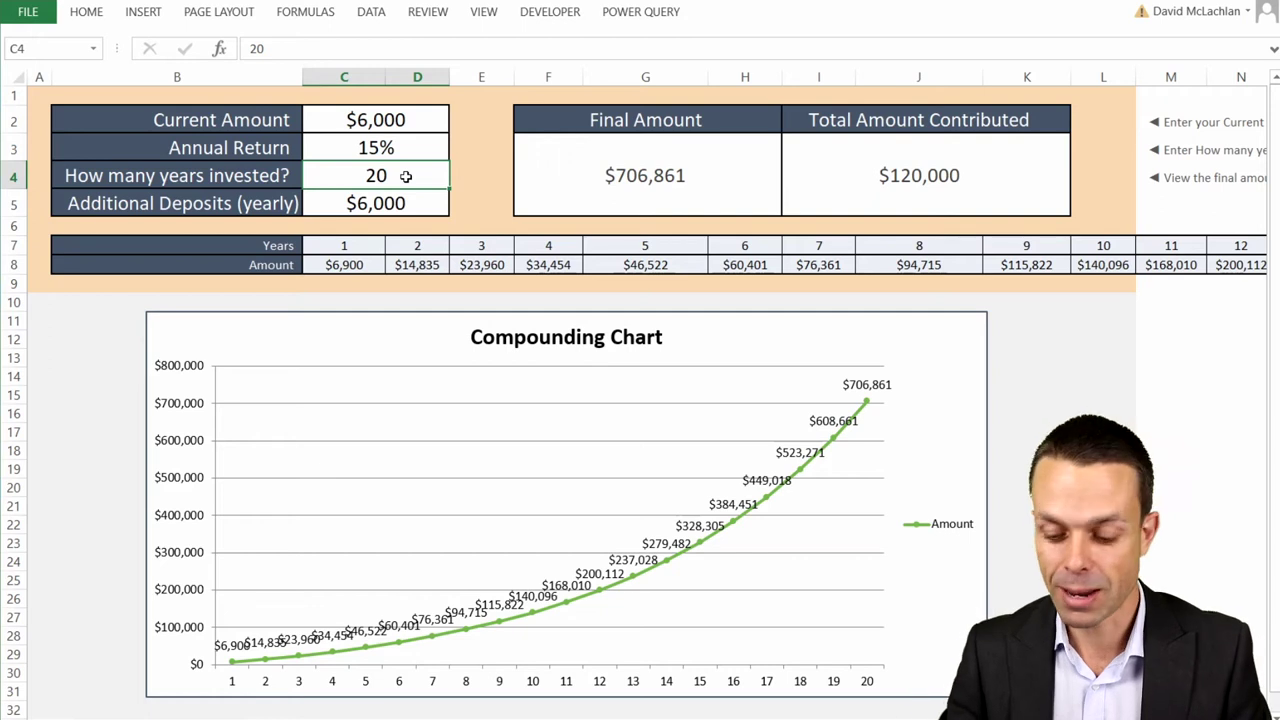
{"action": "type", "text": "30"}
{"action": "key", "text": "Return"}
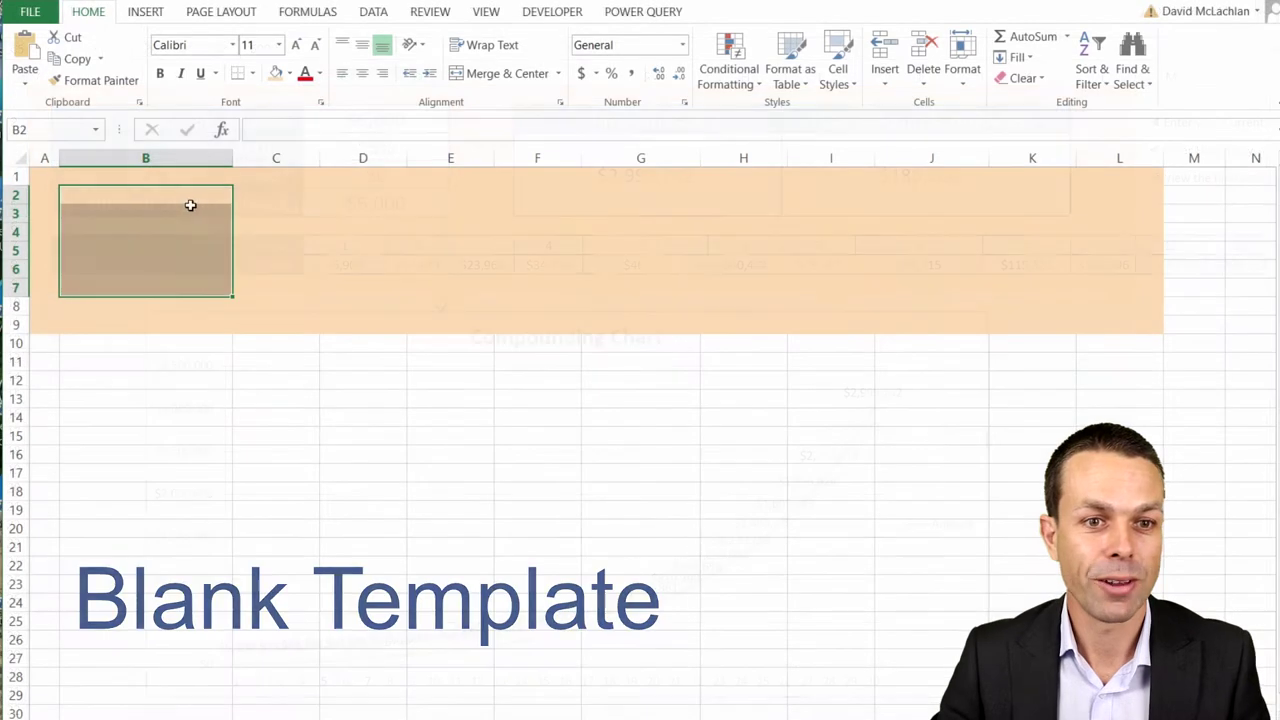
Step: In the blank template, merge and center columns C and D in each of rows 2 to 5 and fill them white
{"action": "left_click_drag", "start_coordinate": [290, 196], "coordinate": [370, 196]}
{"action": "left_click", "coordinate": [507, 73]}
{"action": "key", "text": "shift+Down"}
{"action": "key", "text": "shift+Down"}
{"action": "key", "text": "shift+Down"}
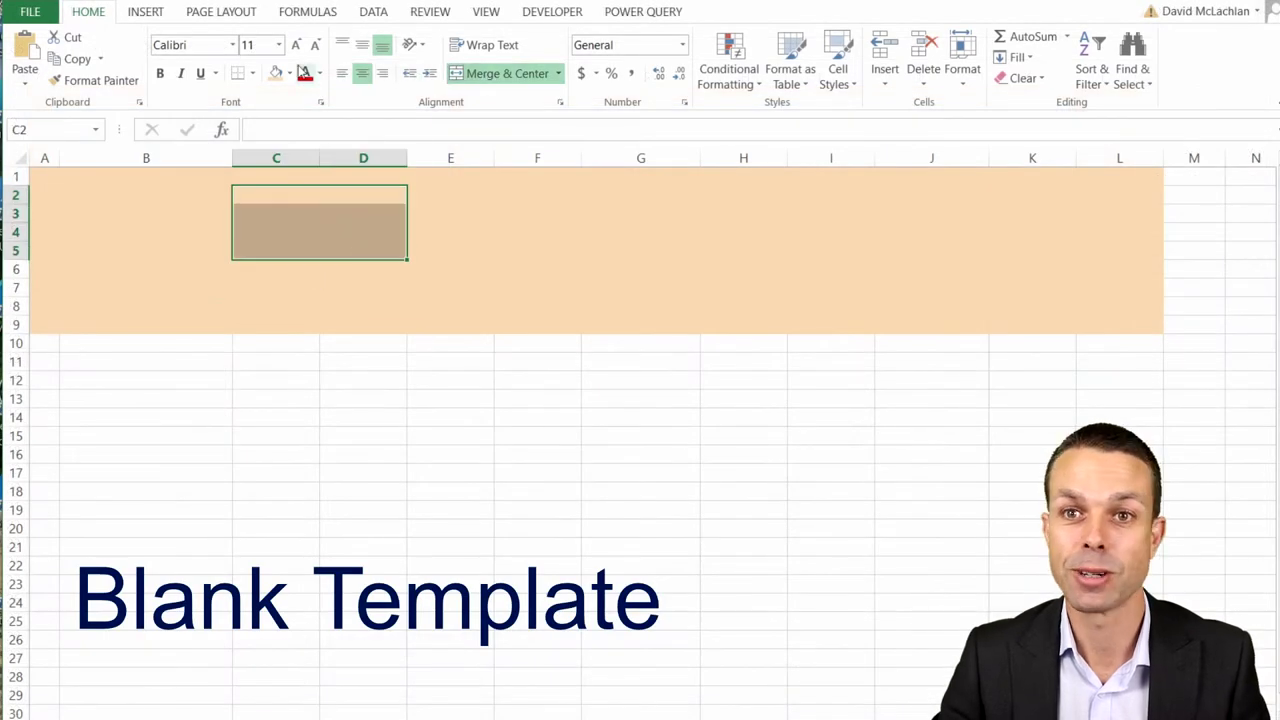
{"action": "left_click", "coordinate": [289, 73]}
{"action": "left_click", "coordinate": [302, 273]}
{"action": "key", "text": "Down"}
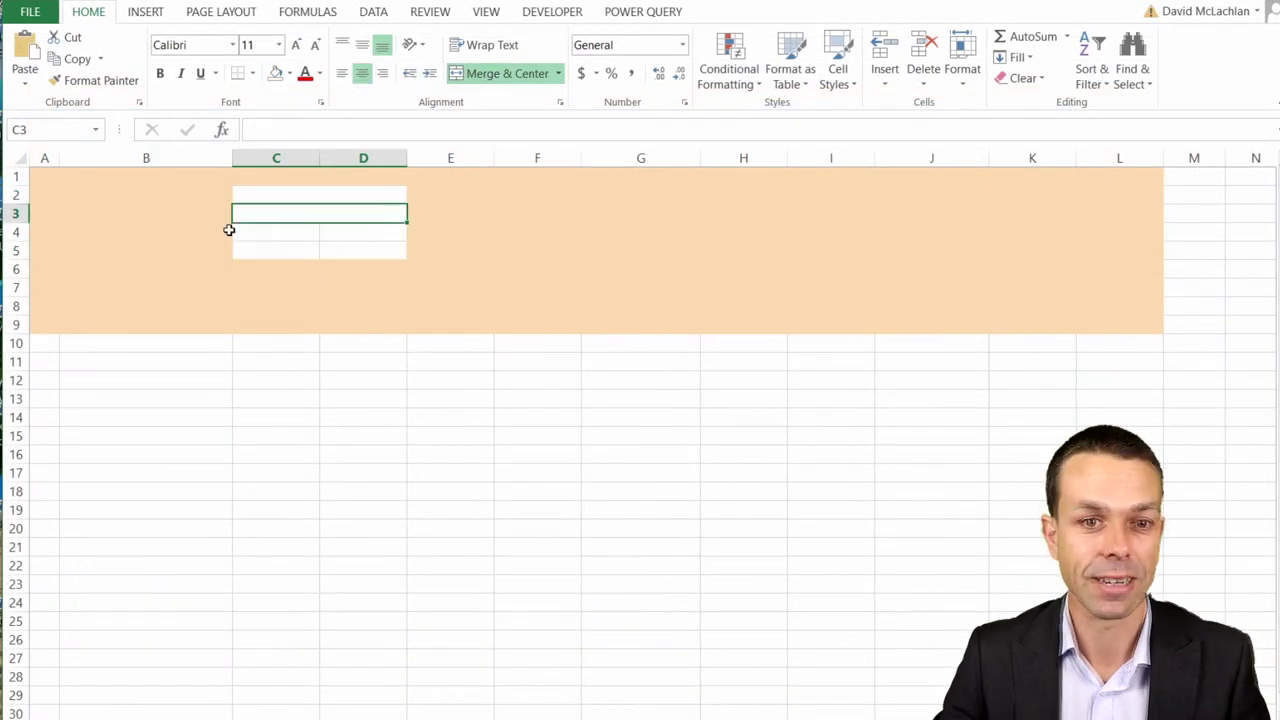
{"action": "key", "text": "Down"}
{"action": "key", "text": "Down"}
Step: Fill the label cells B2:B5 with the recent dark blue-grey color
{"action": "left_click_drag", "start_coordinate": [146, 195], "coordinate": [146, 250]}
{"action": "left_click", "coordinate": [289, 73]}
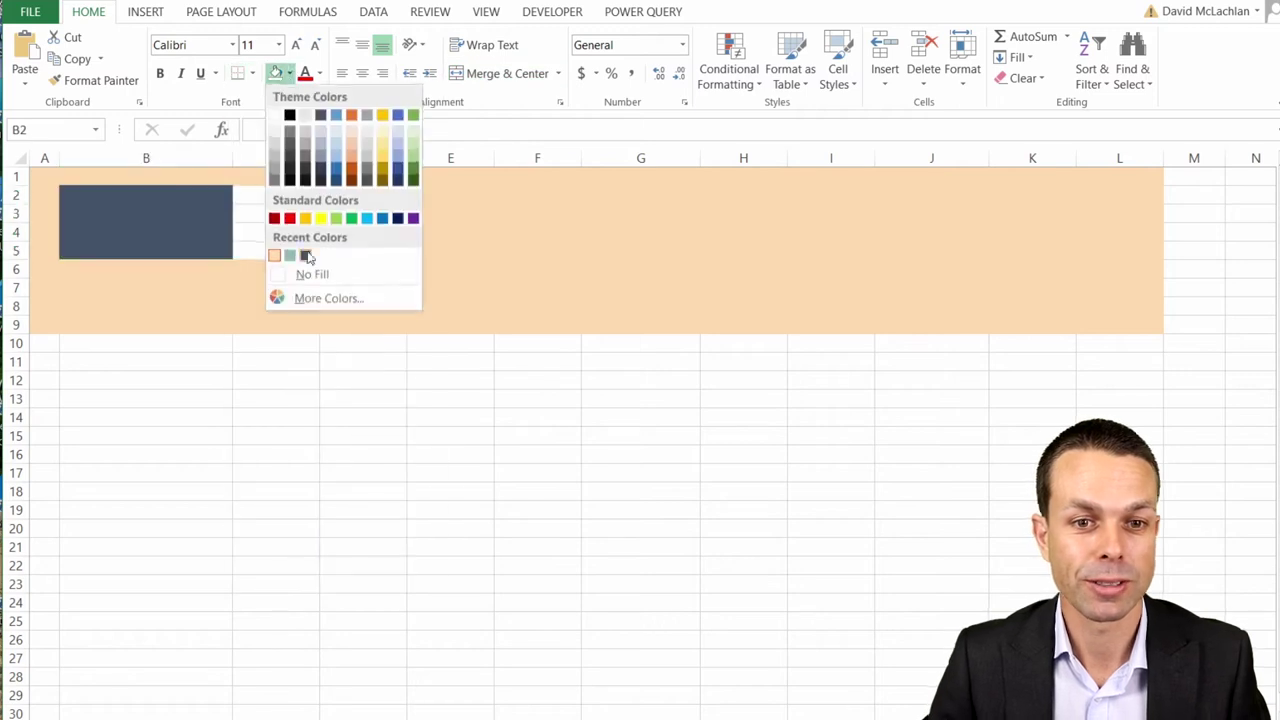
{"action": "left_click", "coordinate": [307, 256]}
Step: Apply thick box borders around the input table B2:D5 and between its rows and columns
{"action": "left_click_drag", "start_coordinate": [146, 195], "coordinate": [326, 249]}
{"action": "left_click", "coordinate": [252, 73]}
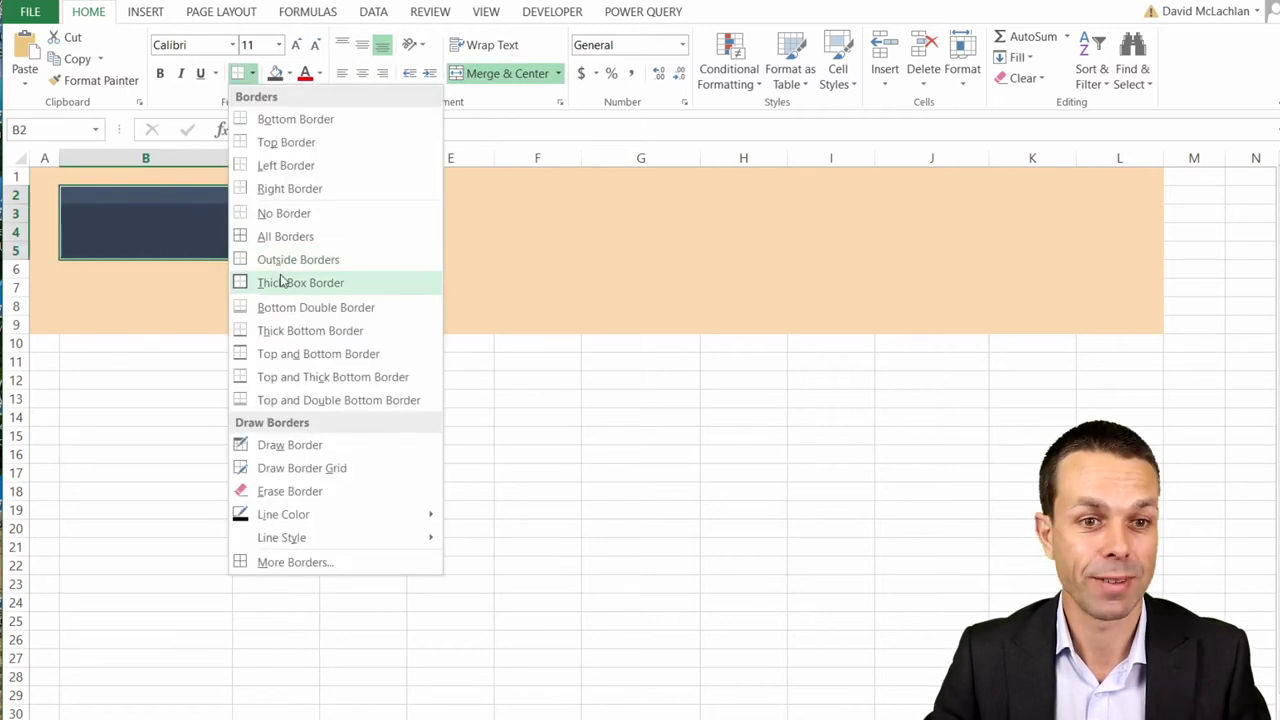
{"action": "left_click", "coordinate": [282, 281]}
{"action": "left_click_drag", "start_coordinate": [209, 197], "coordinate": [370, 212]}
{"action": "left_click", "coordinate": [238, 73]}
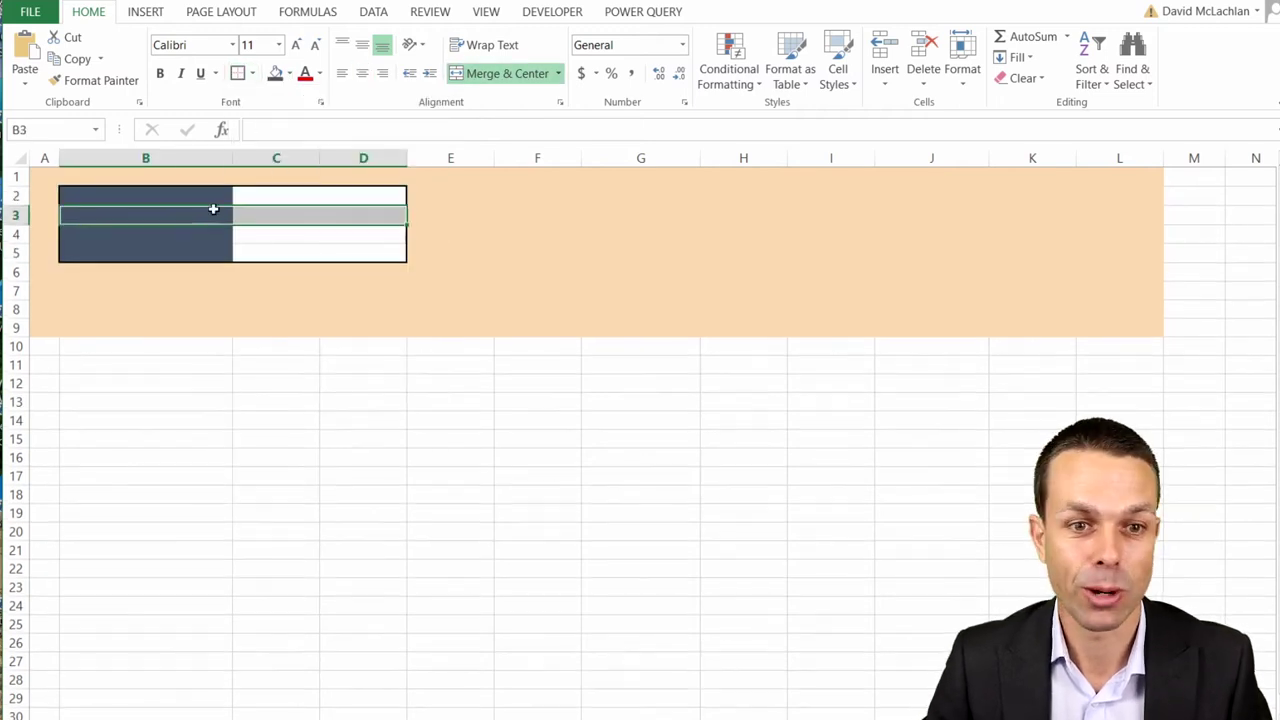
{"action": "left_click", "coordinate": [238, 73]}
{"action": "left_click_drag", "start_coordinate": [276, 215], "coordinate": [363, 253]}
{"action": "left_click", "coordinate": [238, 73]}
Step: Increase the height of rows 2 to 5 evenly
{"action": "left_click", "coordinate": [16, 196]}
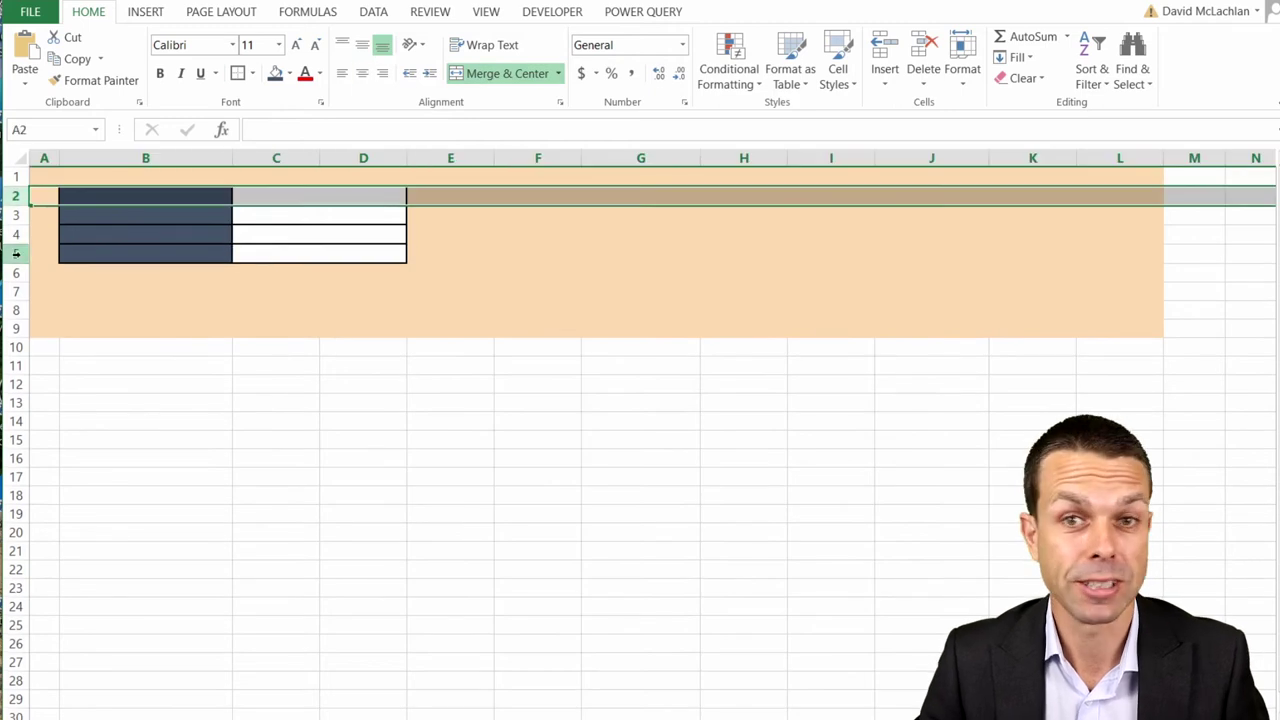
{"action": "left_click_drag", "start_coordinate": [16, 253], "coordinate": [16, 256]}
{"action": "left_click_drag", "start_coordinate": [16, 262], "coordinate": [16, 272]}
Step: Fill the result block F3:H5 white
{"action": "left_click_drag", "start_coordinate": [549, 197], "coordinate": [743, 299]}
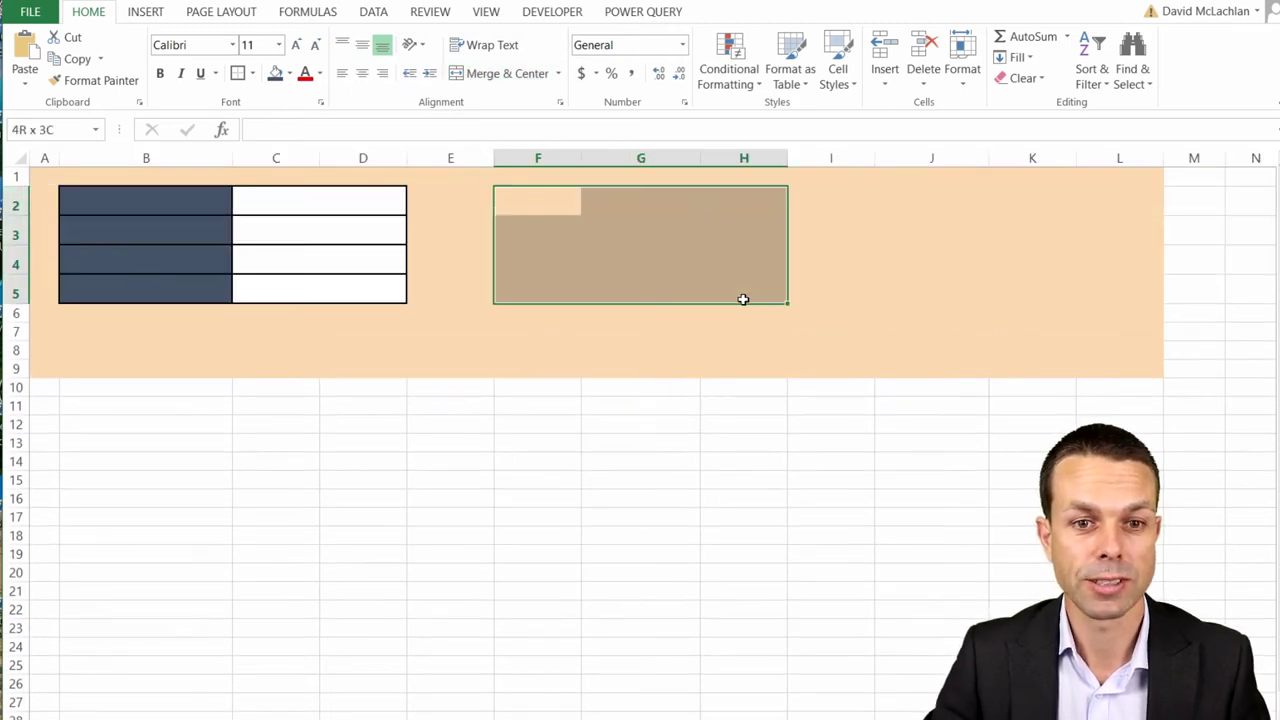
{"action": "left_click_drag", "start_coordinate": [537, 229], "coordinate": [743, 292]}
{"action": "left_click", "coordinate": [289, 73]}
{"action": "left_click", "coordinate": [275, 112]}
Step: Merge and center the header cells F2:H2 and I2:K2 and fill them dark blue-grey
{"action": "left_click", "coordinate": [537, 200]}
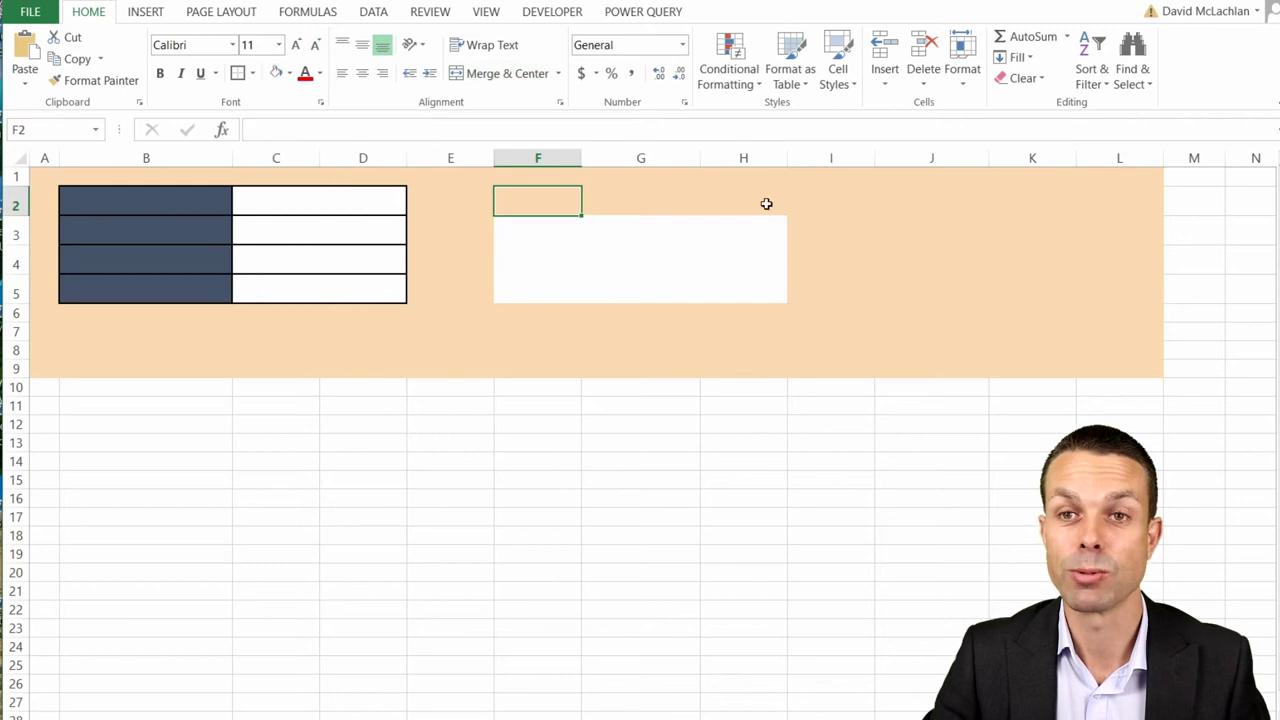
{"action": "left_click_drag", "start_coordinate": [537, 200], "coordinate": [1050, 200]}
{"action": "left_click", "coordinate": [500, 73]}
{"action": "left_click", "coordinate": [289, 73]}
{"action": "left_click", "coordinate": [329, 112]}
{"action": "left_click", "coordinate": [275, 73]}
{"action": "left_click", "coordinate": [500, 73]}
Step: Fill the second result block I3:K5 white
{"action": "left_click_drag", "start_coordinate": [830, 230], "coordinate": [1054, 289]}
{"action": "left_click", "coordinate": [289, 73]}
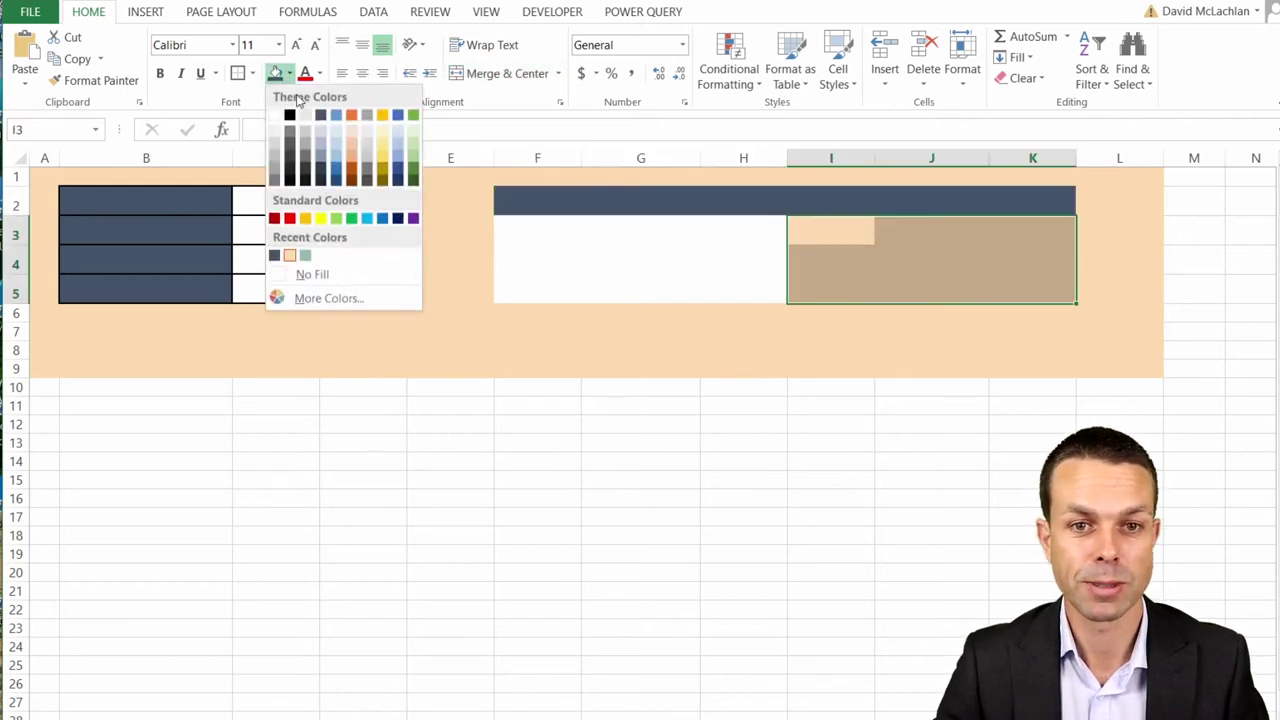
{"action": "left_click", "coordinate": [275, 112]}
Step: Try to merge and center the cells of the result block F3:H5
{"action": "left_click", "coordinate": [500, 73]}
{"action": "left_click", "coordinate": [600, 246]}
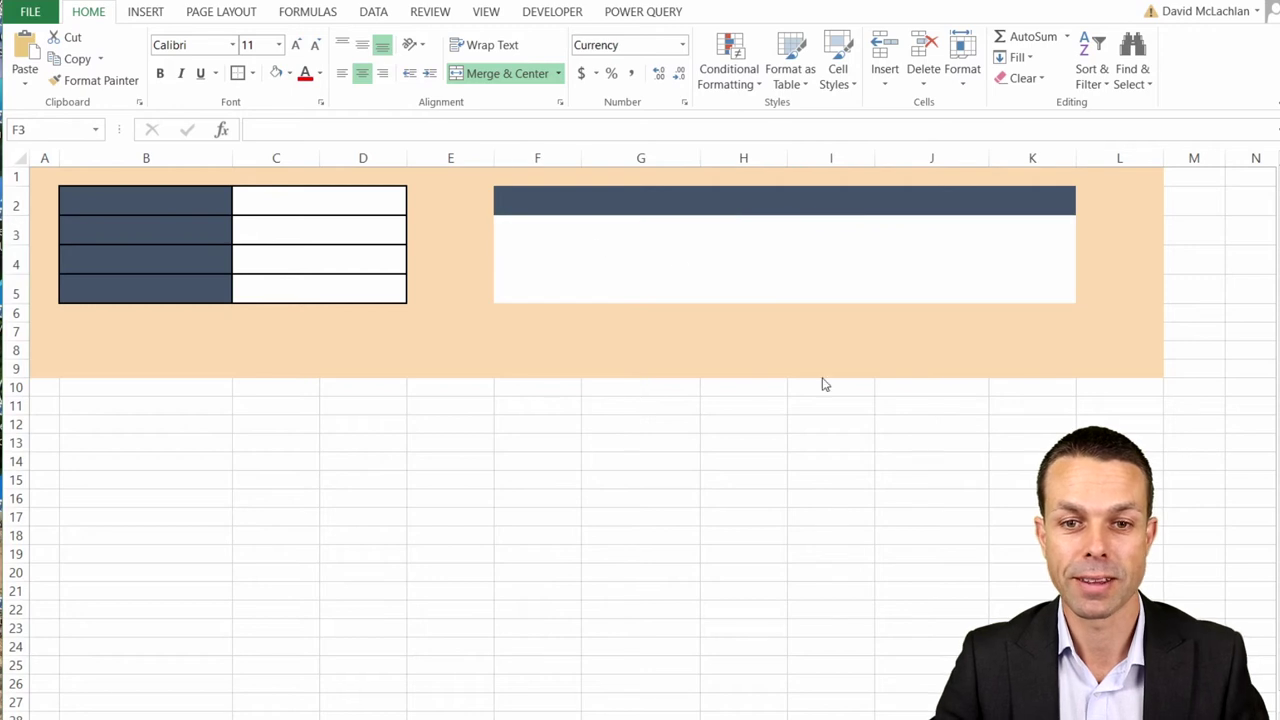
{"action": "key", "text": "ctrl+z"}
{"action": "left_click", "coordinate": [897, 260]}
{"action": "key", "text": "ctrl+z"}
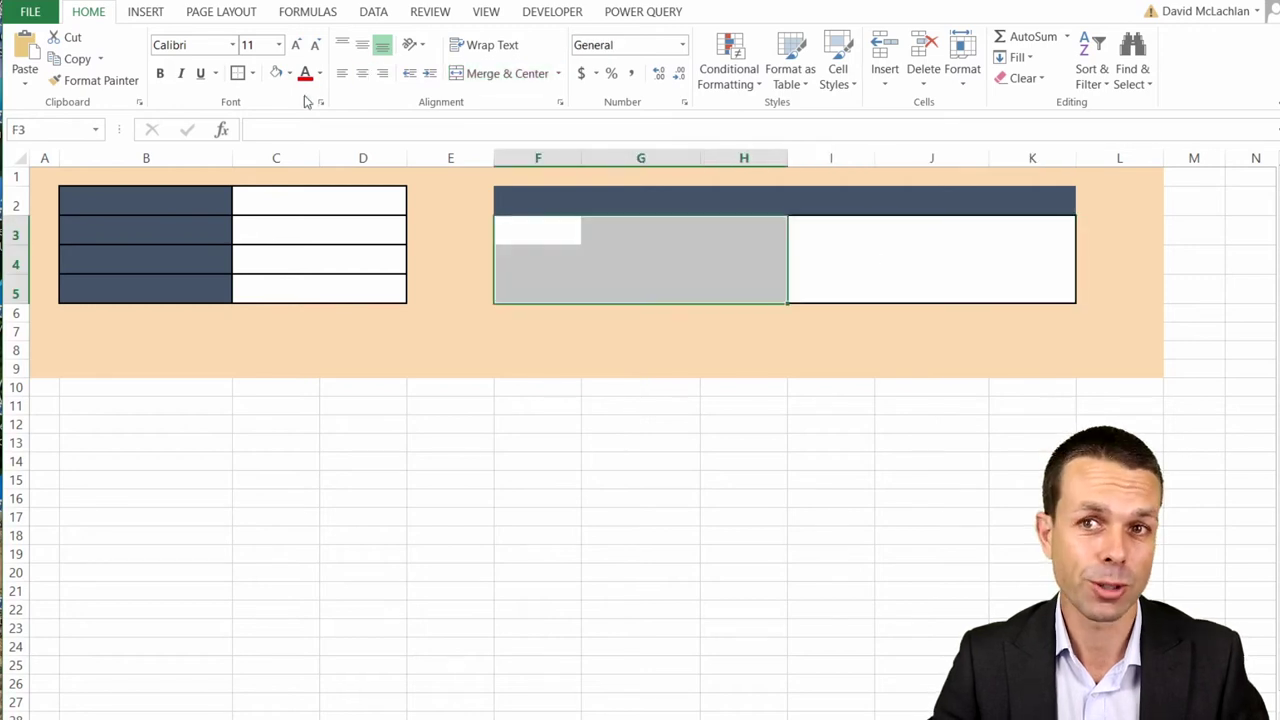
Step: Apply thick box borders to the two header cells and the result blocks beneath them
{"action": "left_click", "coordinate": [553, 203]}
{"action": "key", "text": "Right"}
{"action": "left_click", "coordinate": [623, 254]}
Step: Enter the headings "Final Amount" in F2 and "Total Amount Contributed" in I2
{"action": "left_click", "coordinate": [640, 206]}
{"action": "type", "text": "Fin"}
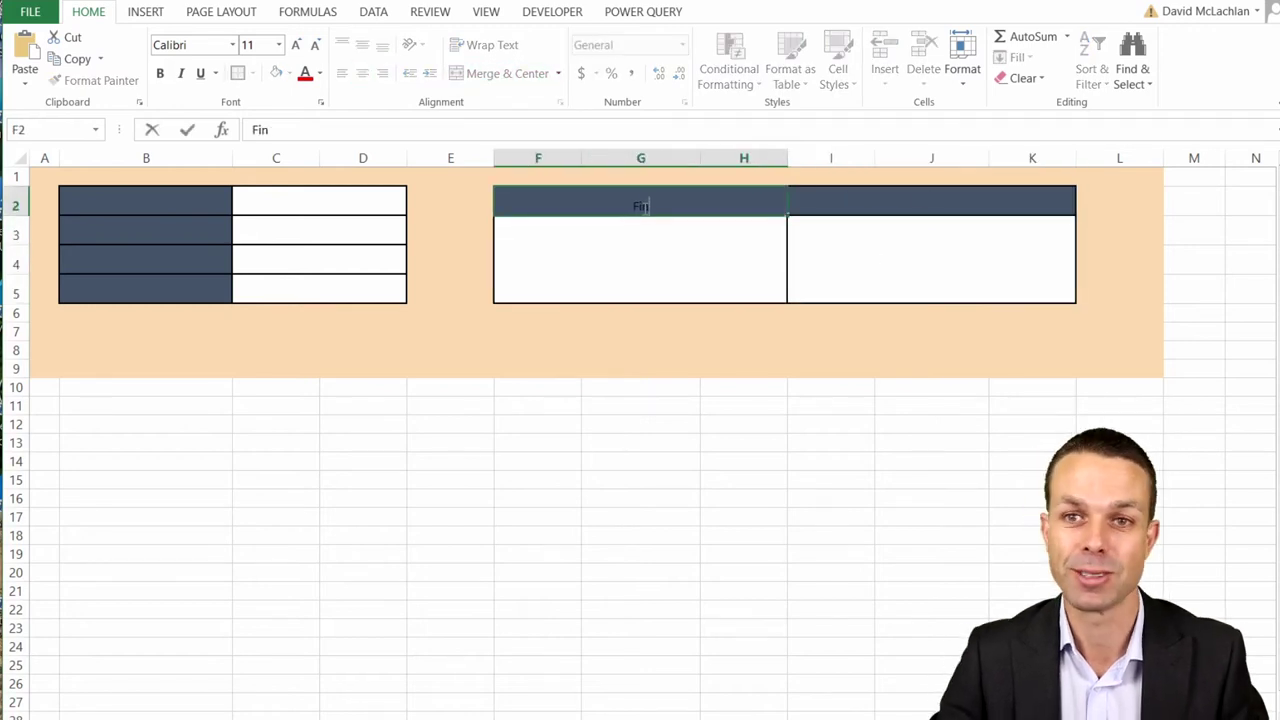
{"action": "type", "text": "al Amount"}
{"action": "key", "text": "Tab"}
{"action": "type", "text": "Total Amount Contributed"}
{"action": "key", "text": "Return"}
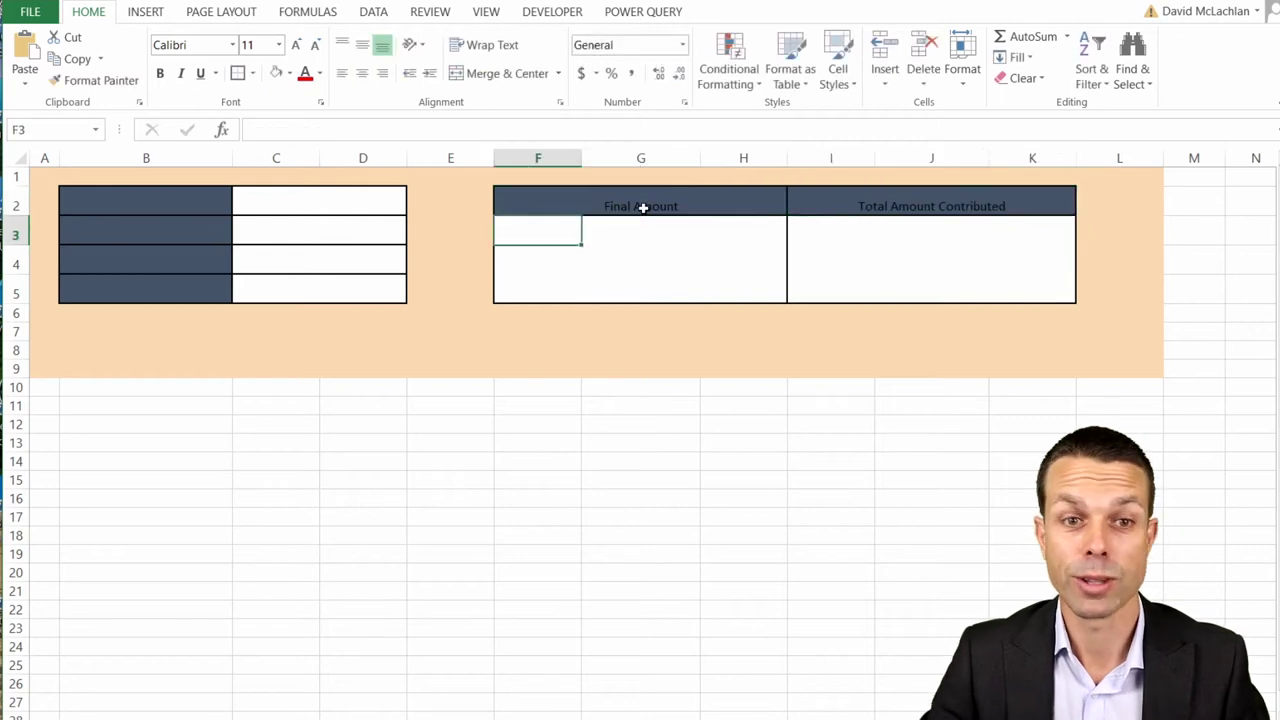
Step: Format both result headings as white 14 pt text, vertically centered
{"action": "left_click_drag", "start_coordinate": [643, 207], "coordinate": [880, 206]}
{"action": "left_click", "coordinate": [296, 45]}
{"action": "left_click", "coordinate": [362, 45]}
{"action": "left_click", "coordinate": [297, 45]}
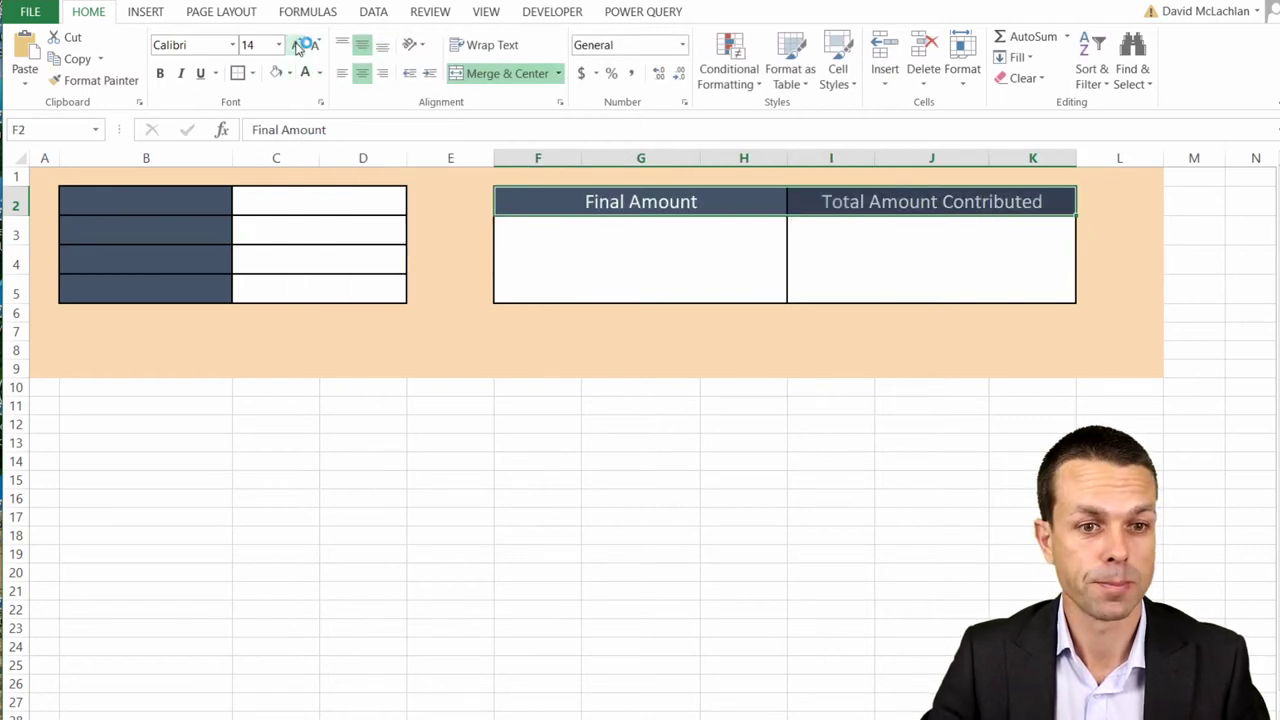
{"action": "left_click", "coordinate": [857, 205]}
Step: Set the font color of the label cells B2:B5 to white
{"action": "left_click", "coordinate": [143, 199]}
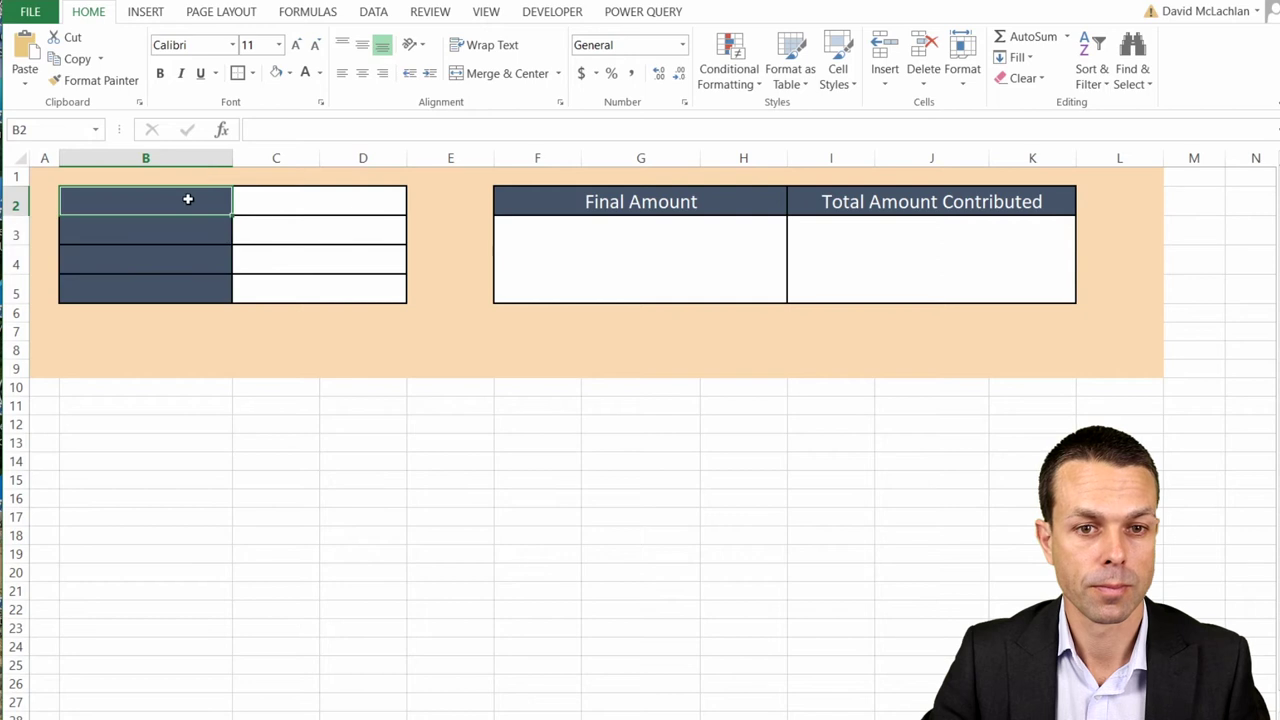
{"action": "left_click_drag", "start_coordinate": [187, 199], "coordinate": [200, 280]}
{"action": "left_click", "coordinate": [304, 72]}
Step: Enter the labels "Current Amount", "Annual Return", "How Many Years Invested?" and "Additional Deposits (Yearly)" in B2:B5
{"action": "type", "text": "Current Amount"}
{"action": "key", "text": "Return"}
{"action": "type", "text": "Annual Retur"}
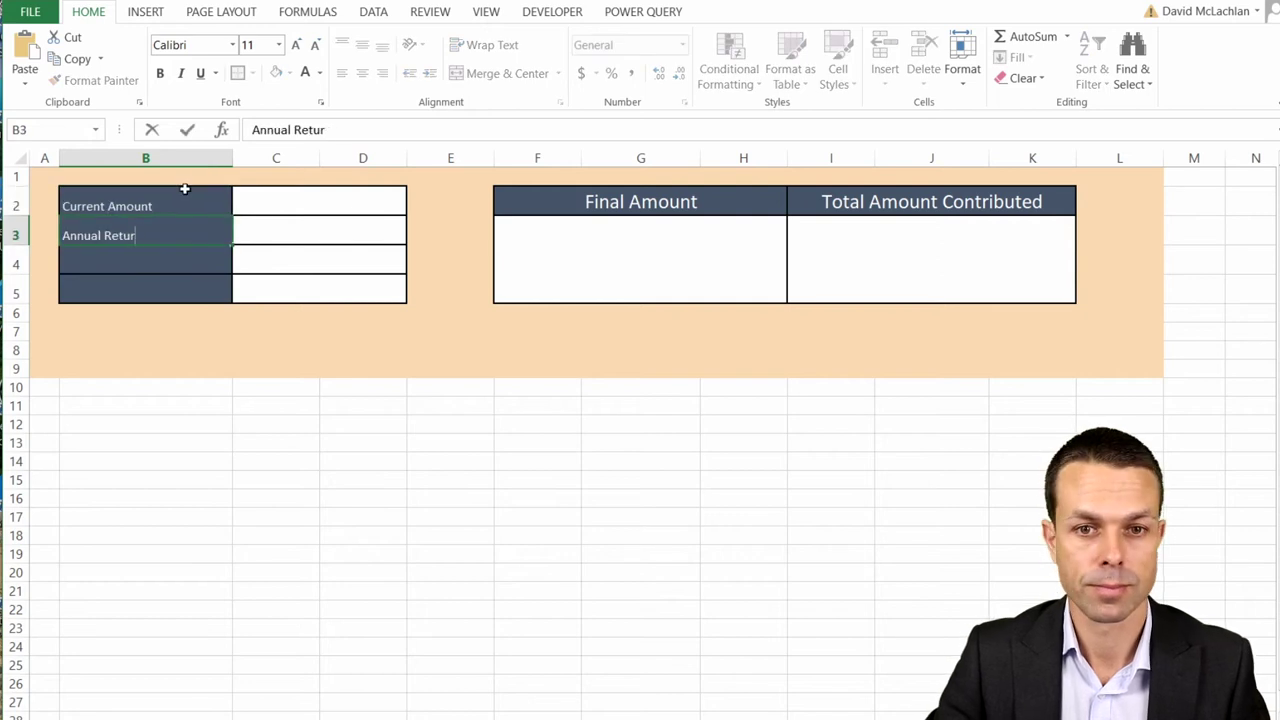
{"action": "type", "text": "n"}
{"action": "key", "text": "Return"}
{"action": "type", "text": "How Many Years Invested?"}
{"action": "key", "text": "Return"}
{"action": "type", "text": "Additional "}
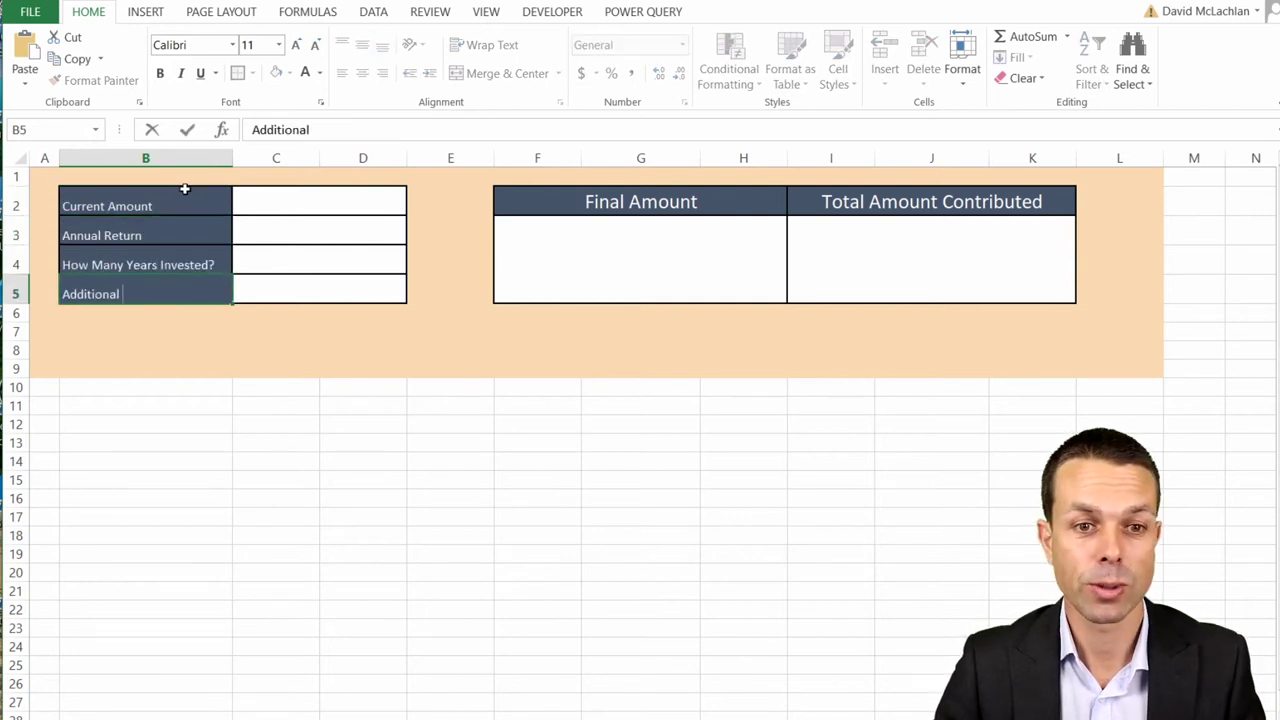
{"action": "type", "text": "Deposits (Yearly)"}
{"action": "key", "text": "Return"}
Step: Widen column B and align its labels in B2:B5 to the right and vertically centered
{"action": "left_click_drag", "start_coordinate": [232, 158], "coordinate": [275, 157]}
{"action": "left_click_drag", "start_coordinate": [200, 295], "coordinate": [160, 205]}
{"action": "left_click", "coordinate": [362, 44]}
{"action": "left_click", "coordinate": [382, 73]}
{"action": "left_click", "coordinate": [240, 230]}
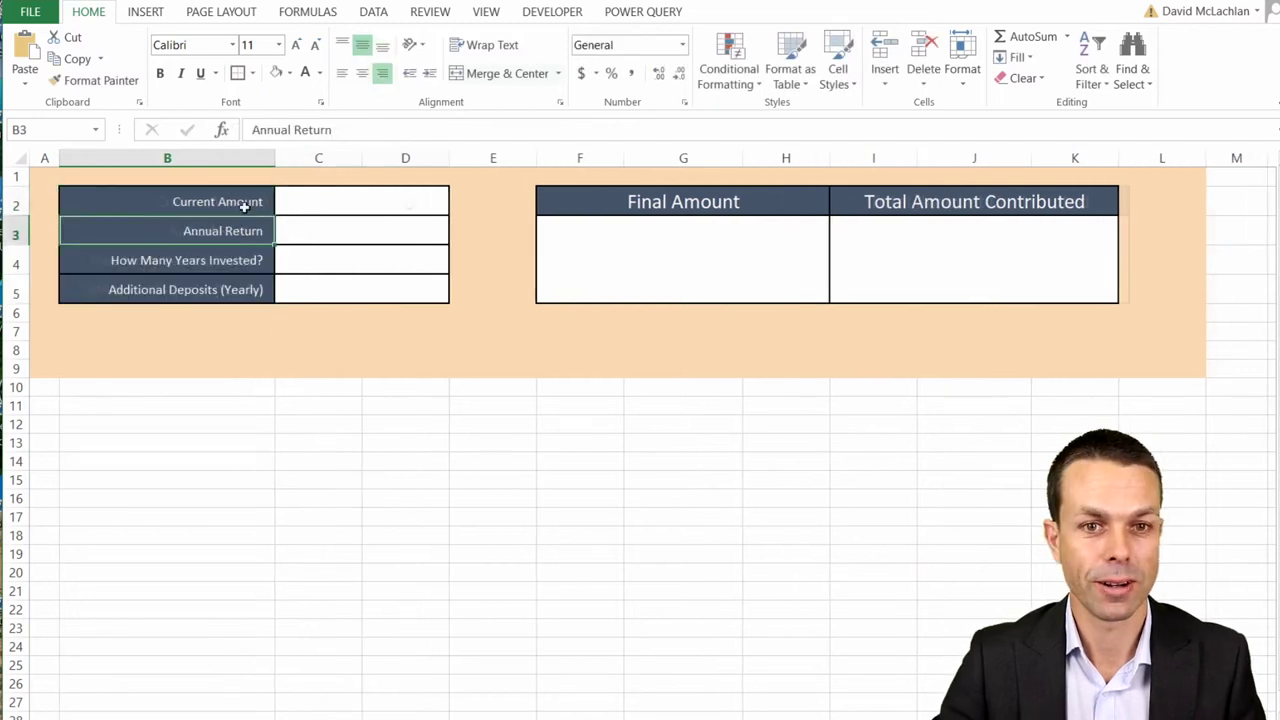
Step: Enter $6,000 as the current amount in C2
{"action": "left_click", "coordinate": [409, 203]}
{"action": "type", "text": "$6,000"}
{"action": "key", "text": "Return"}
Step: Enter 0.08 as the annual return in C3 and format it as a percentage with two decimal places
{"action": "type", "text": "0.08"}
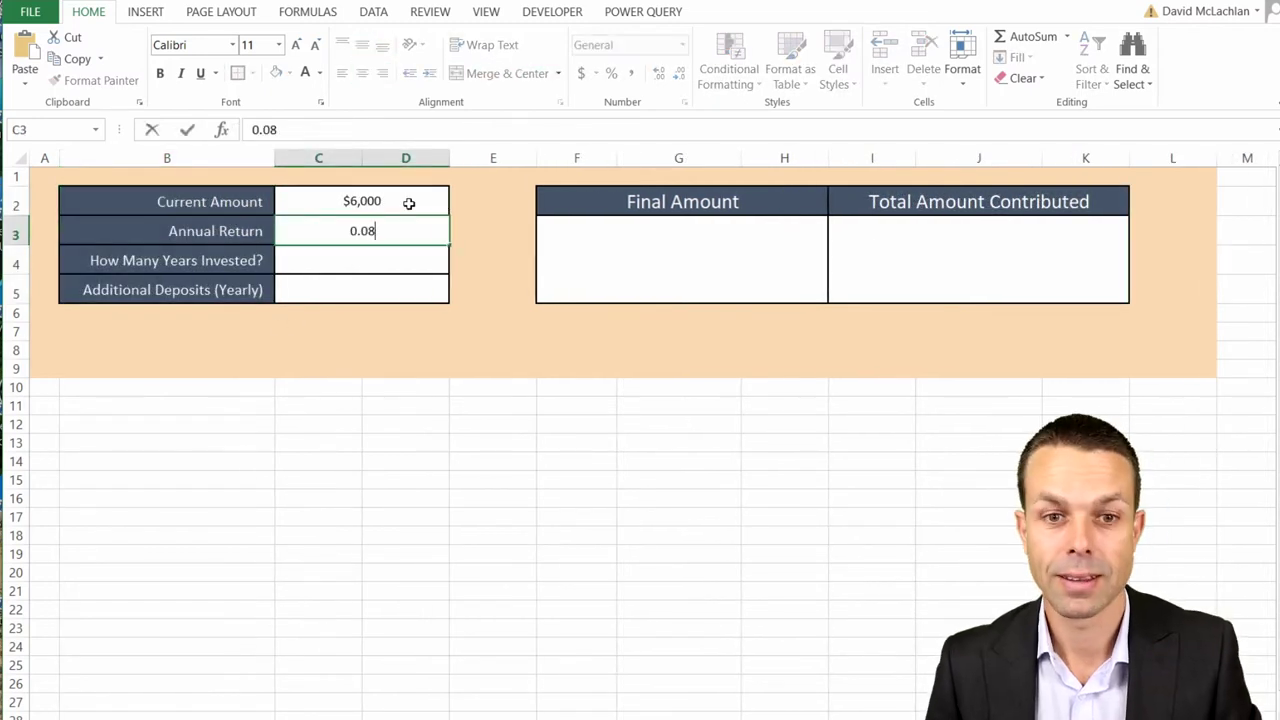
{"action": "key", "text": "Return"}
{"action": "left_click", "coordinate": [337, 234]}
{"action": "left_click", "coordinate": [611, 73]}
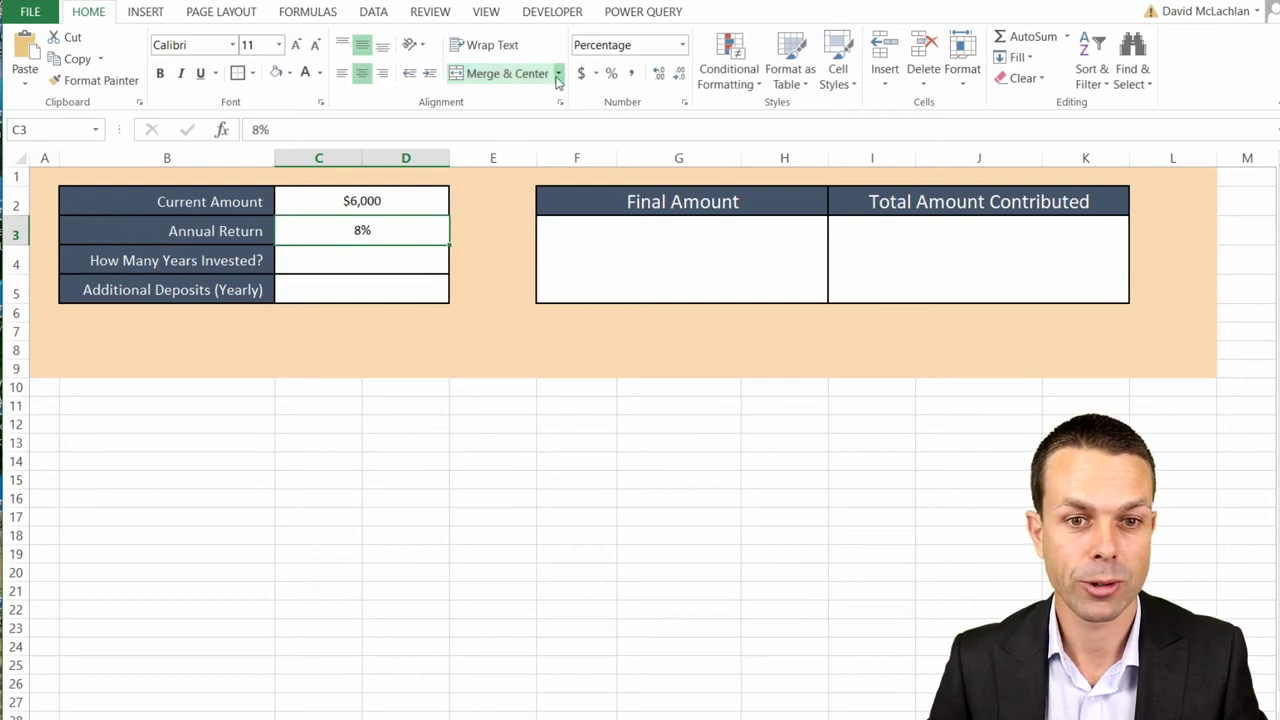
{"action": "left_click", "coordinate": [659, 73]}
{"action": "left_click", "coordinate": [659, 73]}
Step: Enter 15 for the years invested and $6,000 for the yearly additional deposits
{"action": "left_click", "coordinate": [357, 255]}
{"action": "type", "text": "1"}
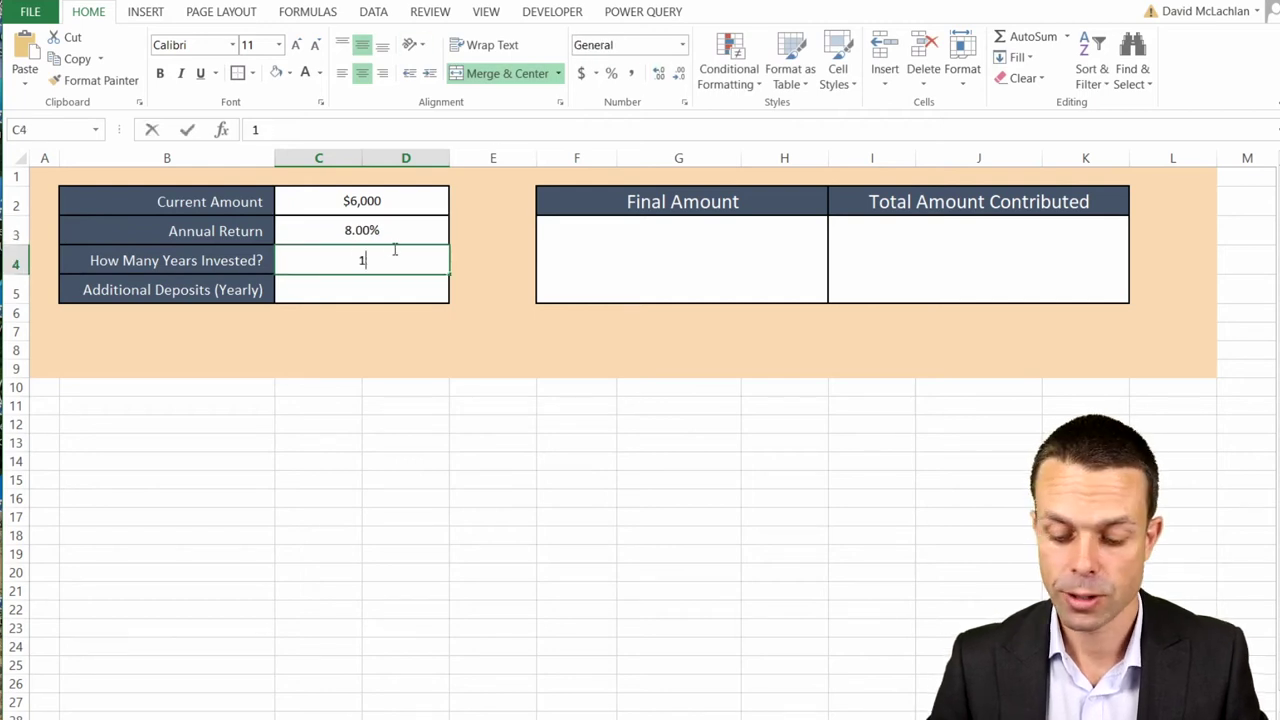
{"action": "type", "text": "5"}
{"action": "left_click", "coordinate": [365, 292]}
{"action": "type", "text": "6000"}
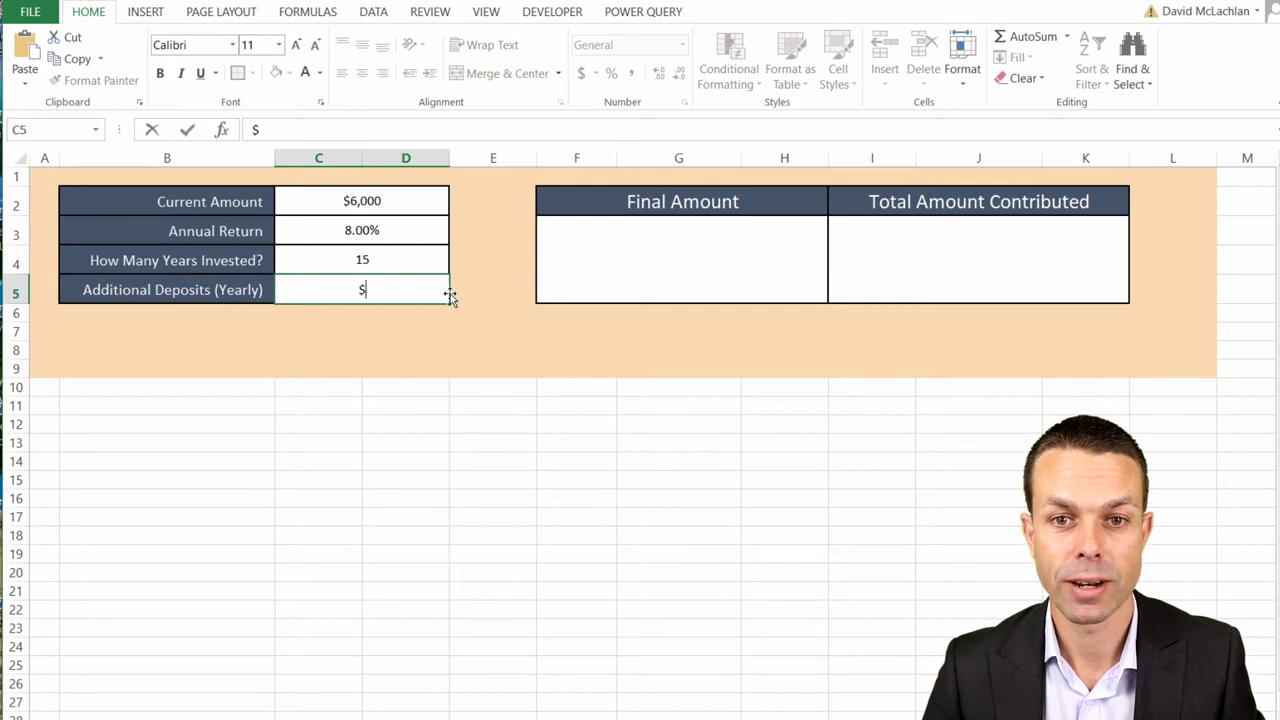
{"action": "key", "text": "Return"}
Step: Increase the font size of the input values in C2:D5 to 12
{"action": "left_click_drag", "start_coordinate": [362, 201], "coordinate": [362, 290]}
{"action": "left_click", "coordinate": [296, 45]}
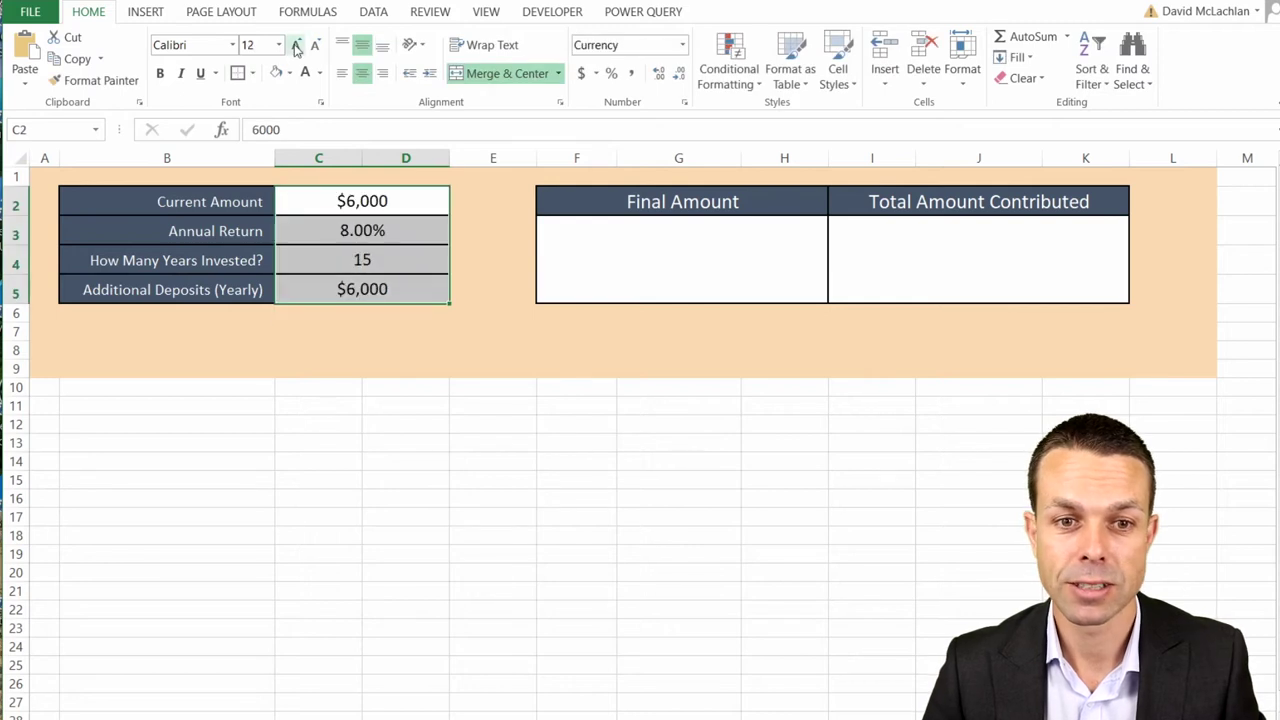
{"action": "left_click", "coordinate": [671, 251]}
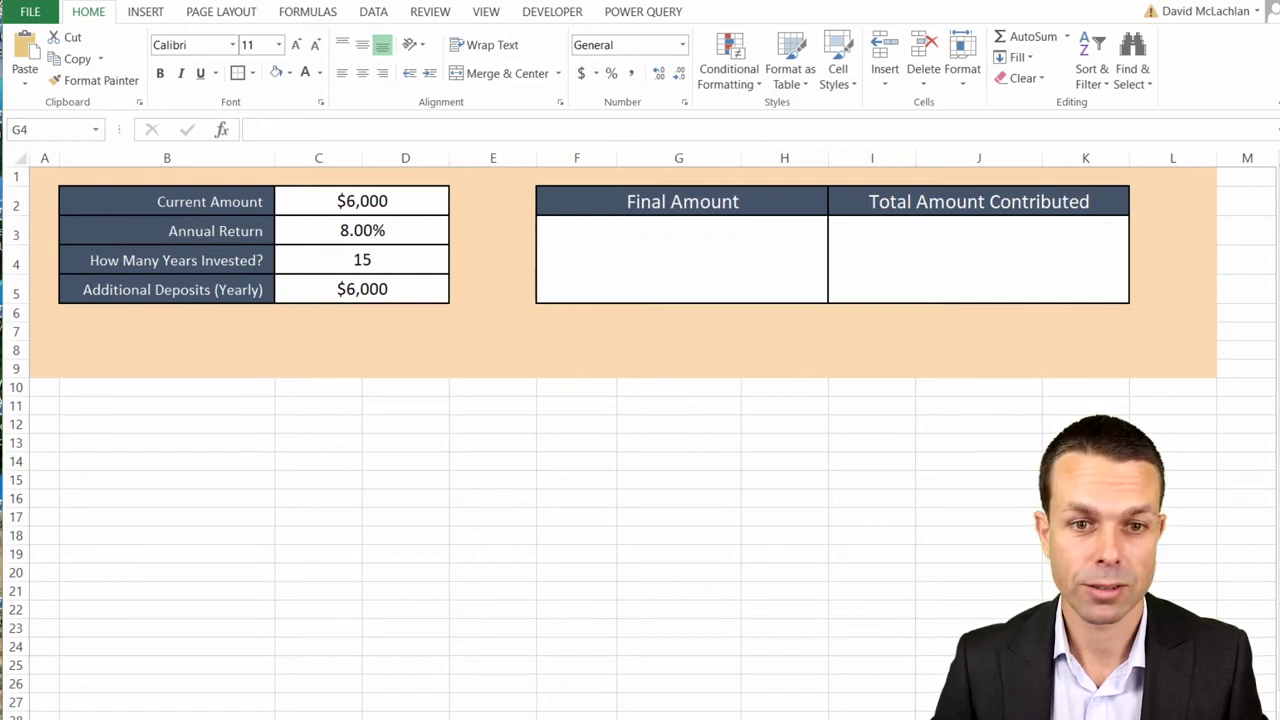
{"action": "left_click", "coordinate": [969, 261]}
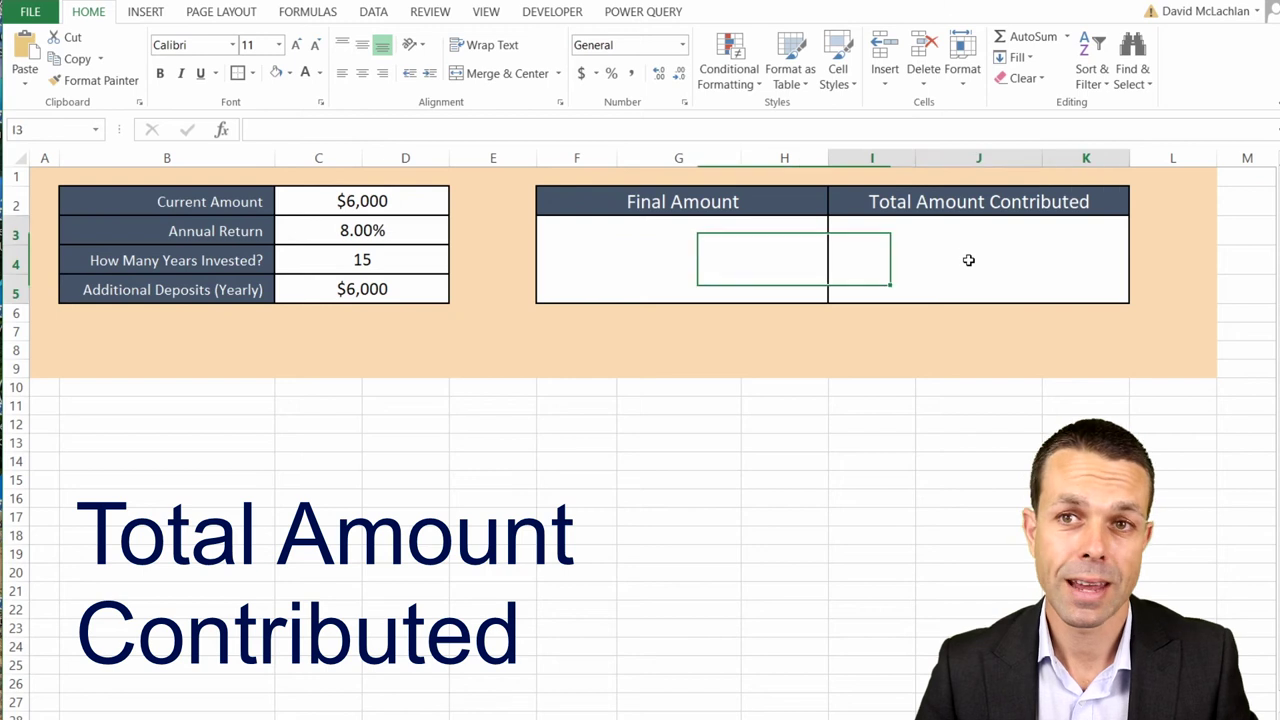
Step: Calculate the total amount contributed in J4 with the formula =C5*C4+C2
{"action": "left_click", "coordinate": [507, 73]}
{"action": "left_click", "coordinate": [980, 259]}
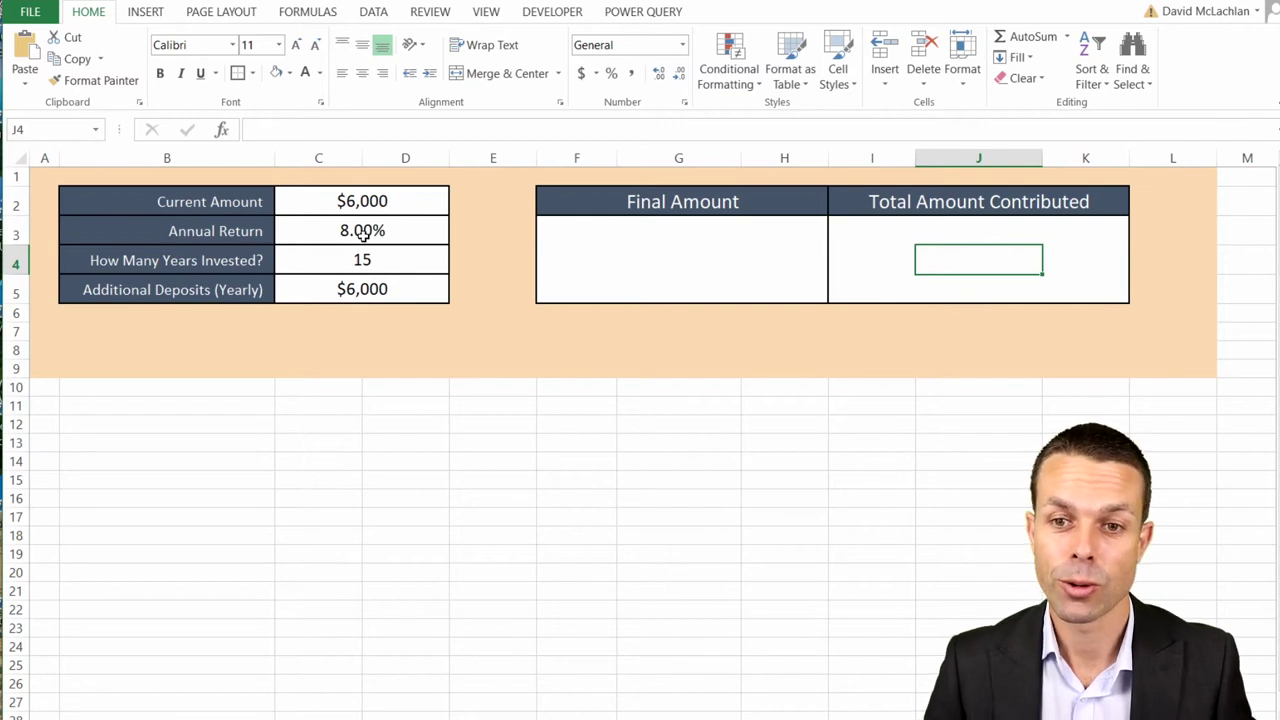
{"action": "type", "text": "="}
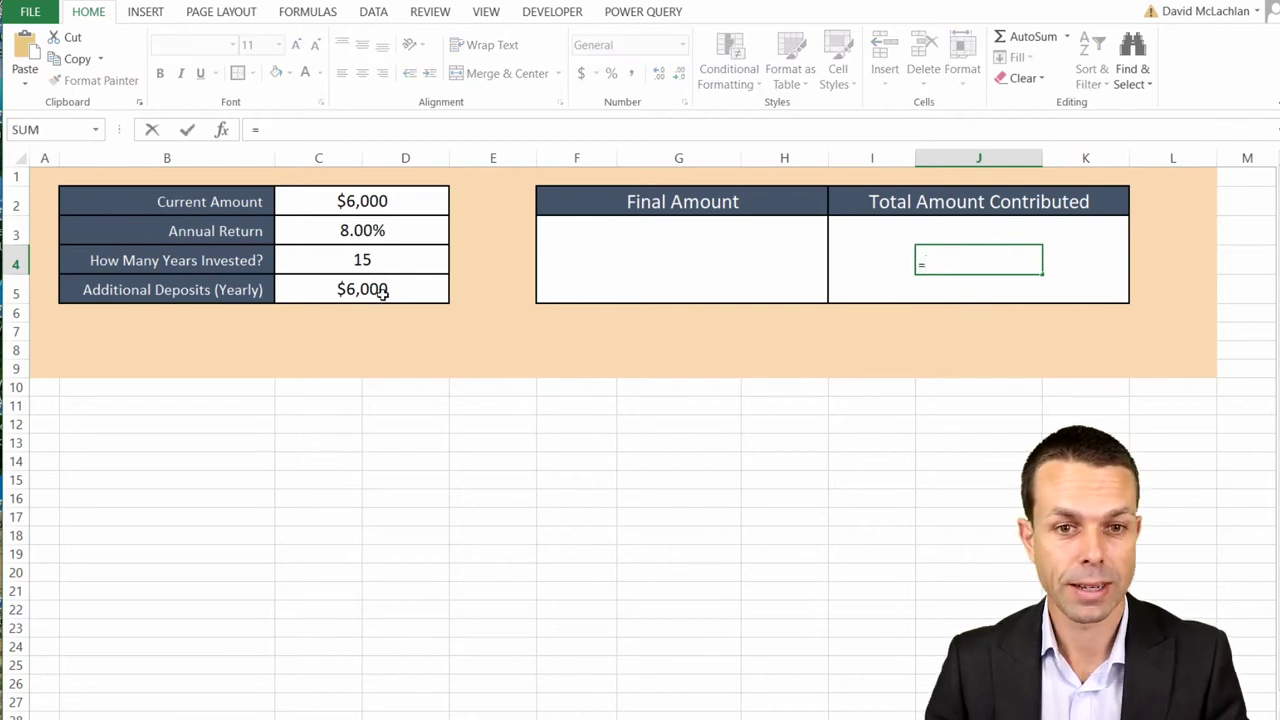
{"action": "left_click", "coordinate": [367, 288]}
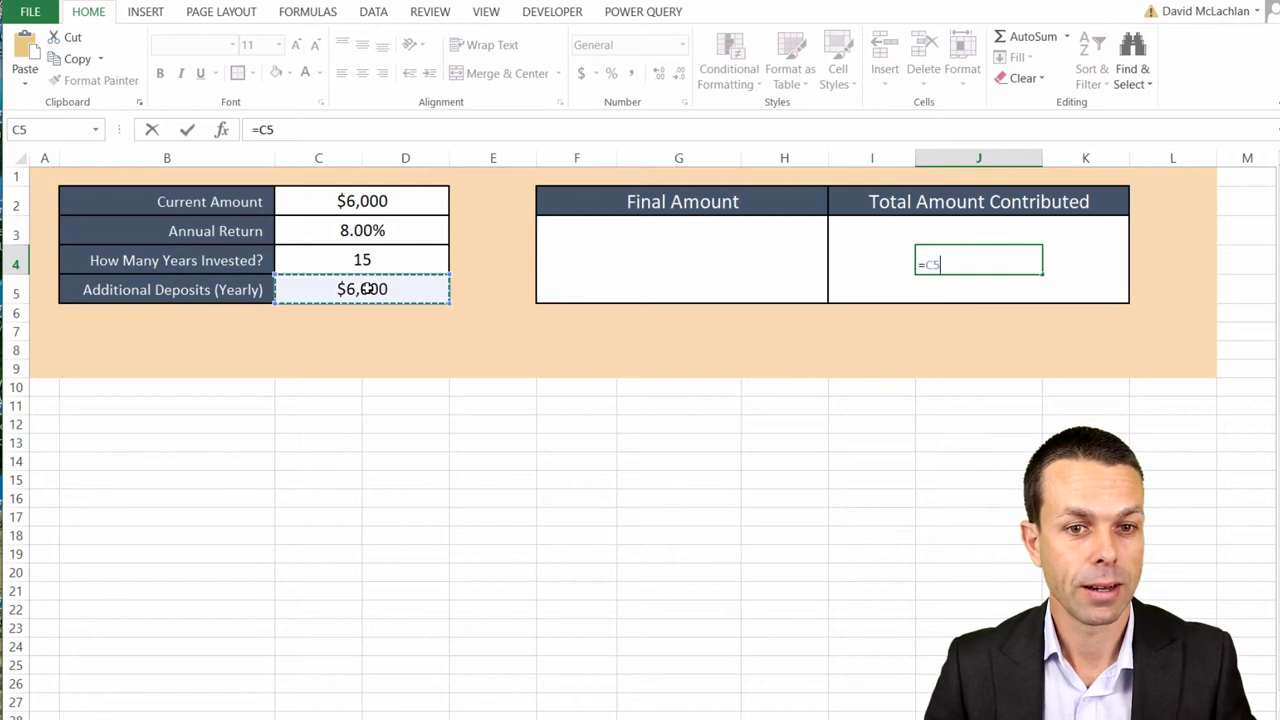
{"action": "type", "text": "*"}
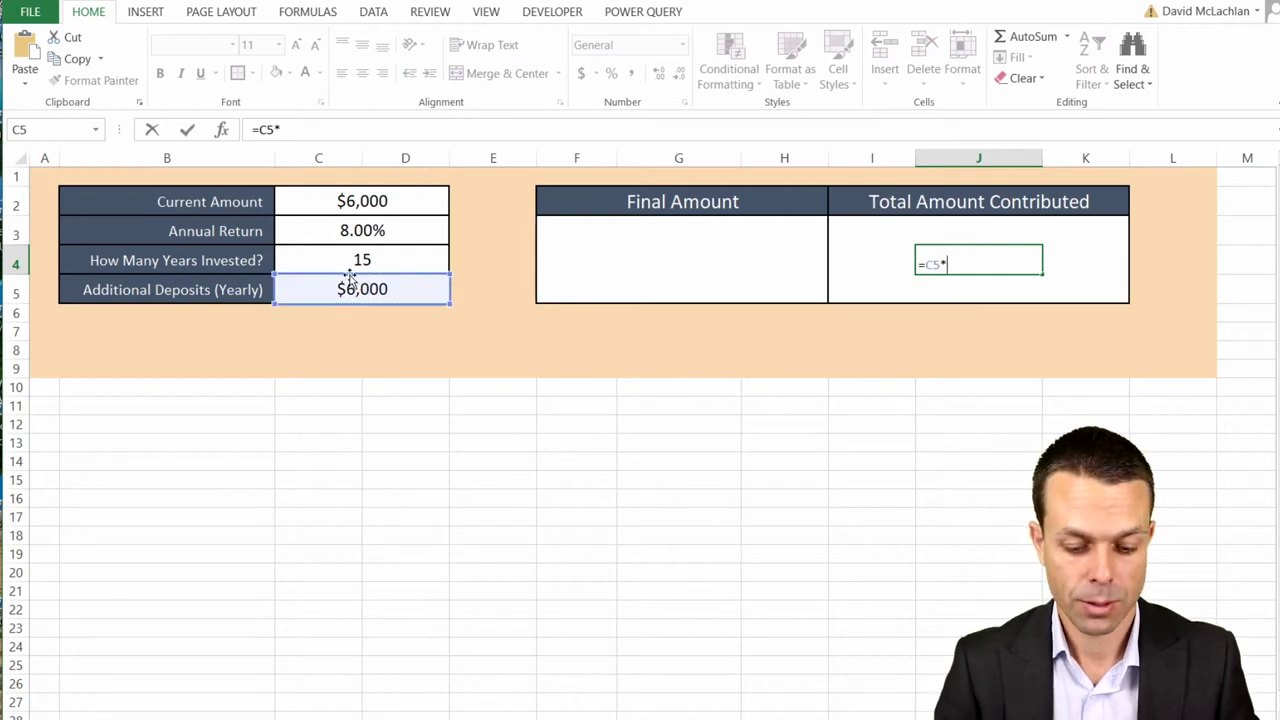
{"action": "left_click", "coordinate": [370, 260]}
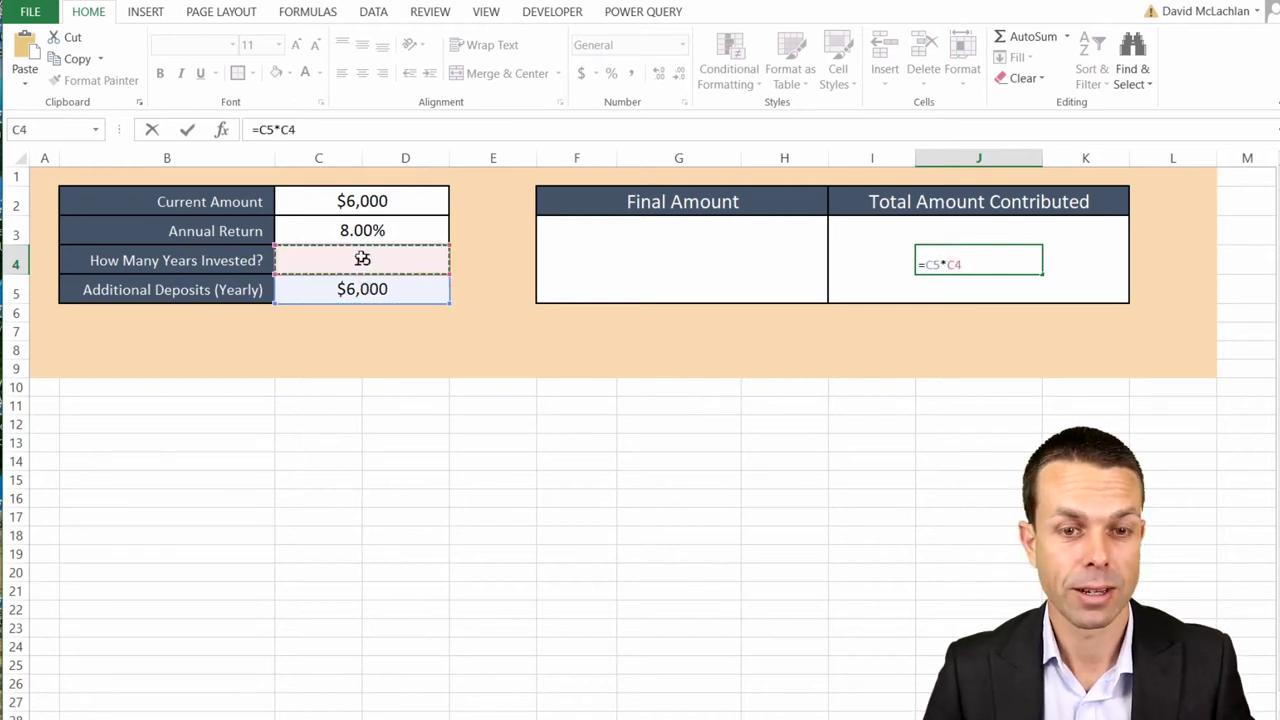
{"action": "left_click", "coordinate": [385, 134]}
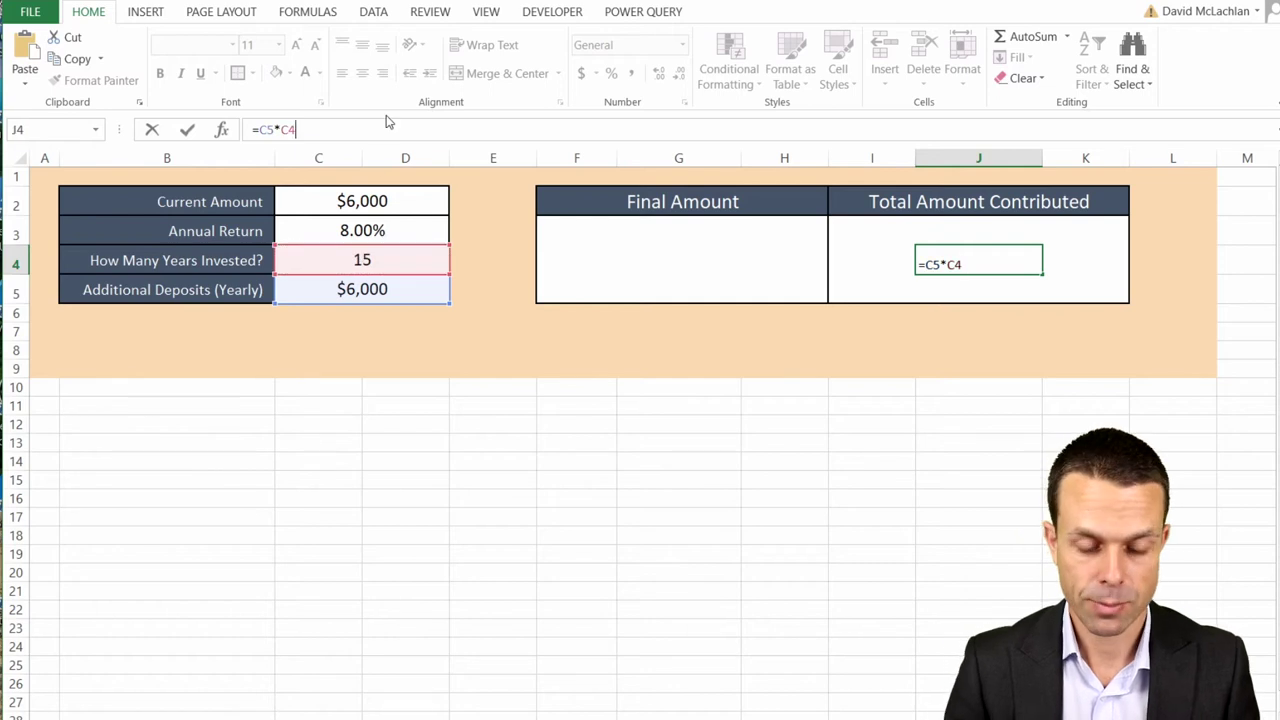
{"action": "left_click", "coordinate": [372, 201]}
{"action": "key", "text": "ctrl+Return"}
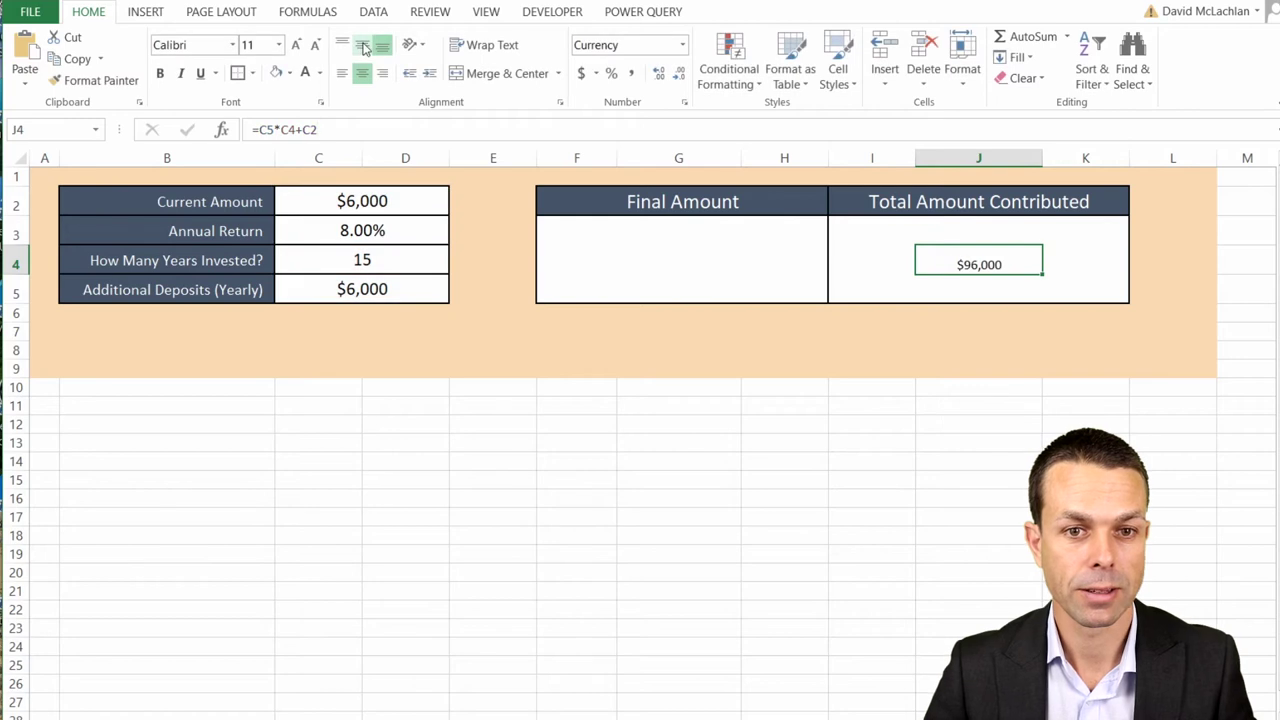
Step: Middle-align the total contributed value in J4 and increase its font size to 16
{"action": "left_click", "coordinate": [364, 47]}
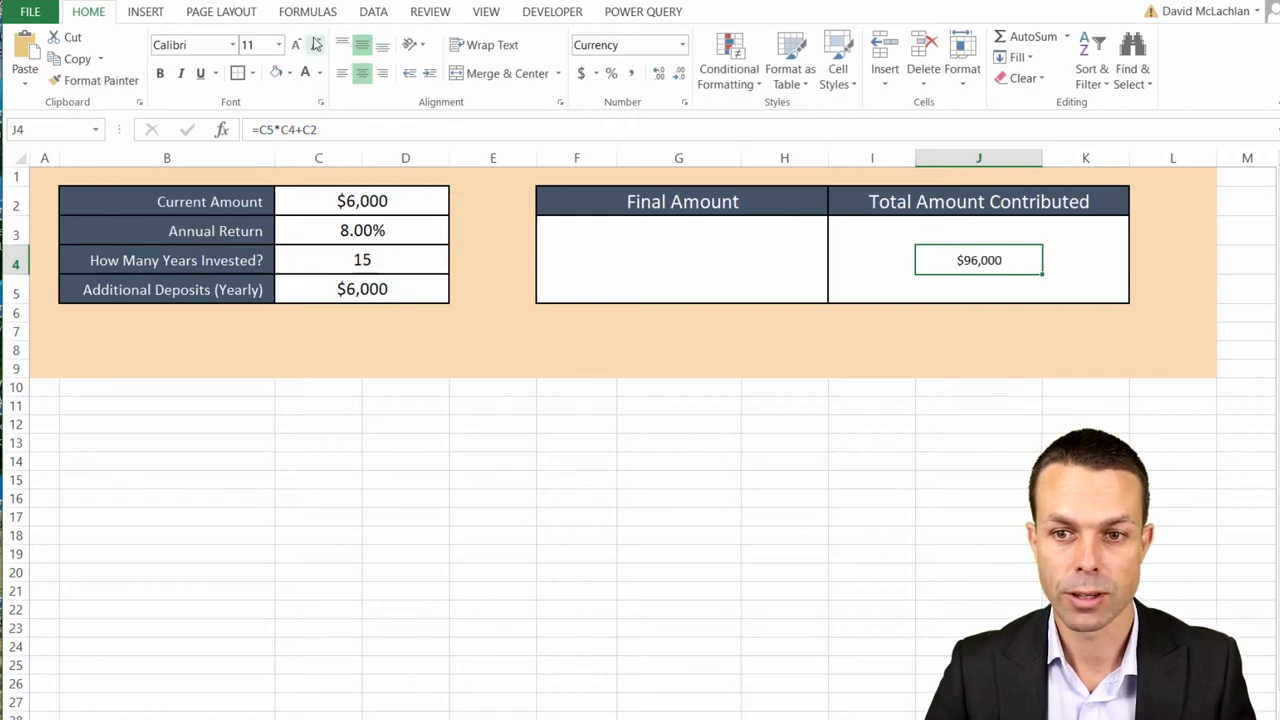
{"action": "left_click", "coordinate": [296, 46]}
{"action": "left_click", "coordinate": [296, 46]}
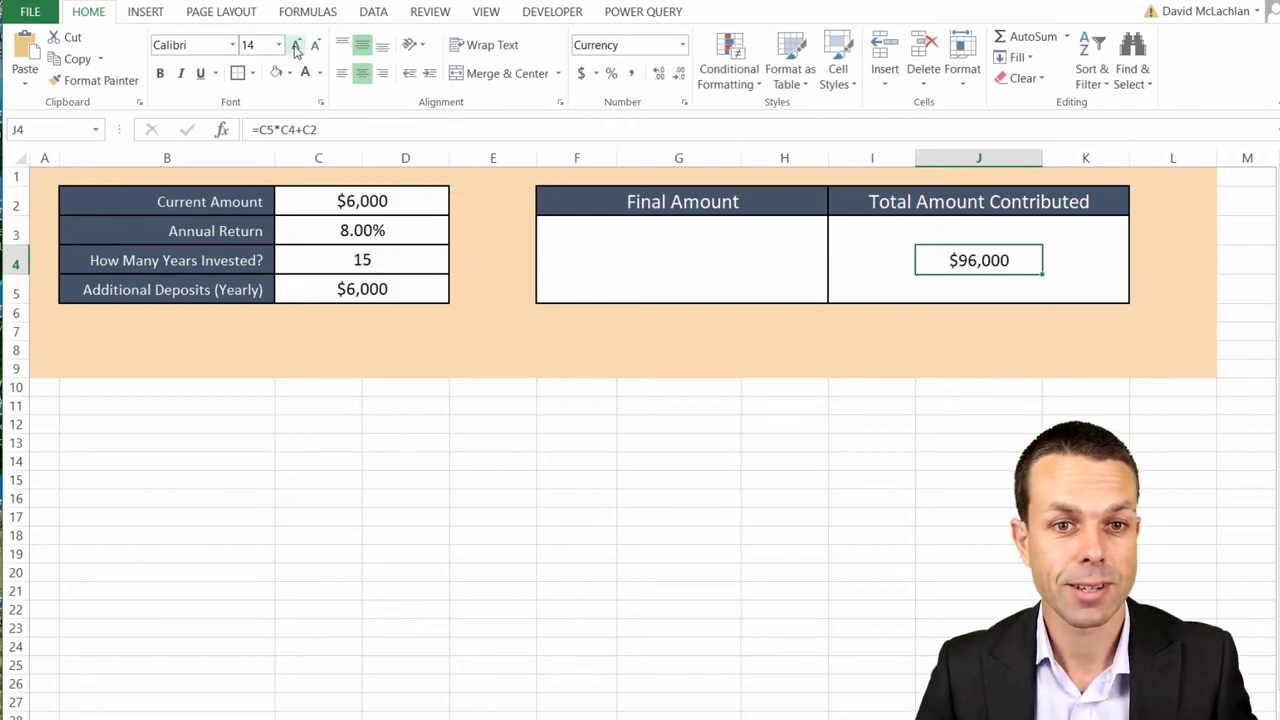
{"action": "left_click", "coordinate": [296, 46]}
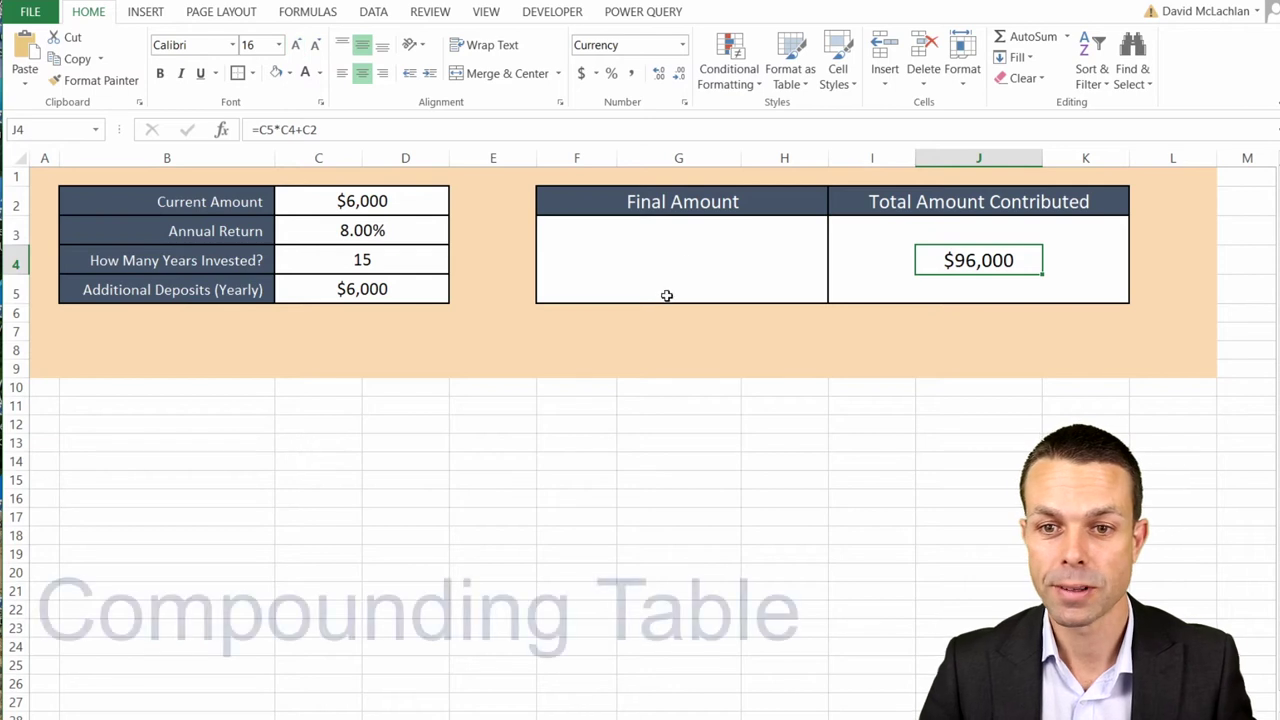
Step: Fill the label cells B7:B8 with the dark blue-grey colour and C7:L8 with light grey
{"action": "left_click", "coordinate": [685, 262]}
{"action": "left_click", "coordinate": [141, 347]}
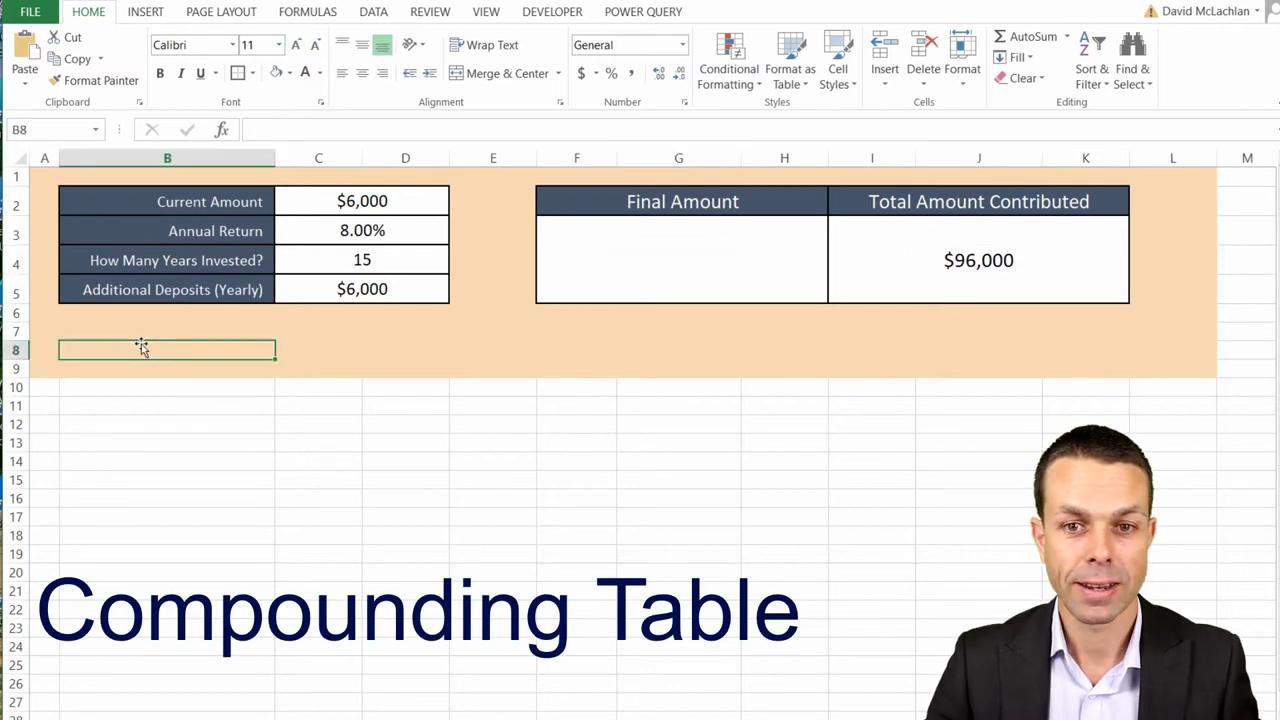
{"action": "left_click_drag", "start_coordinate": [151, 331], "coordinate": [151, 347]}
{"action": "left_click", "coordinate": [289, 73]}
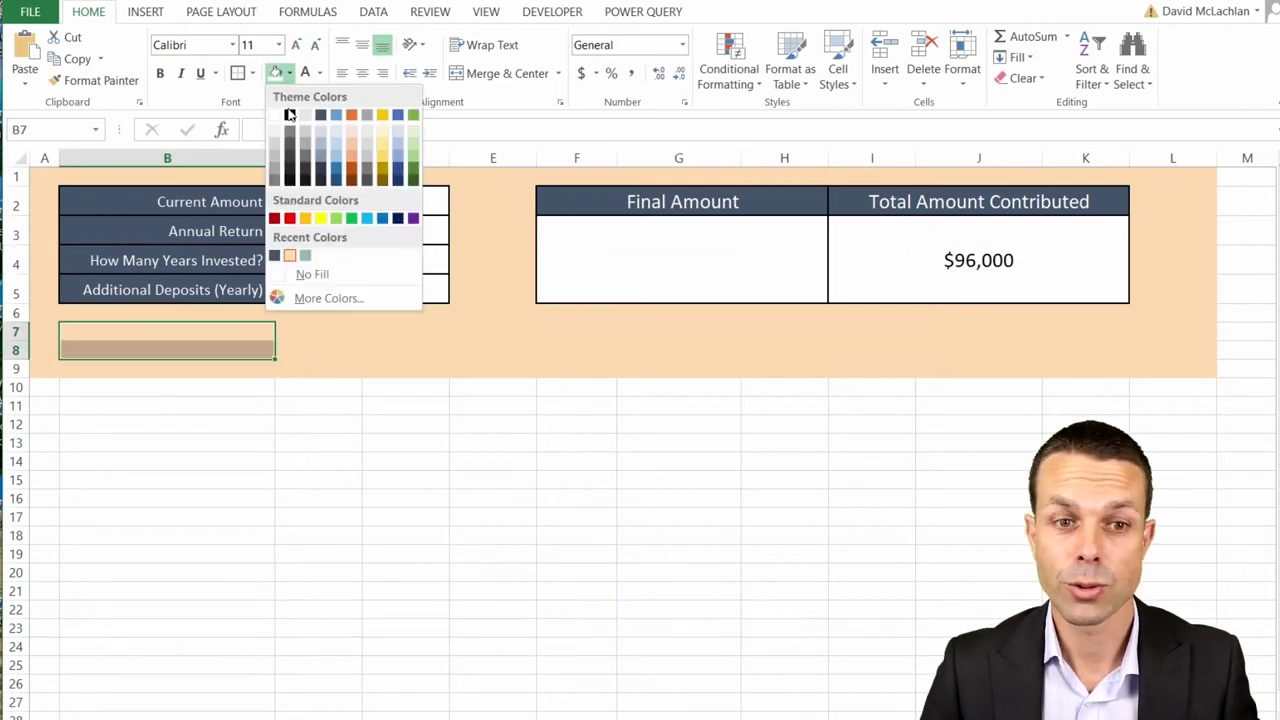
{"action": "left_click", "coordinate": [283, 252]}
{"action": "left_click_drag", "start_coordinate": [305, 330], "coordinate": [1203, 357]}
{"action": "left_click", "coordinate": [289, 73]}
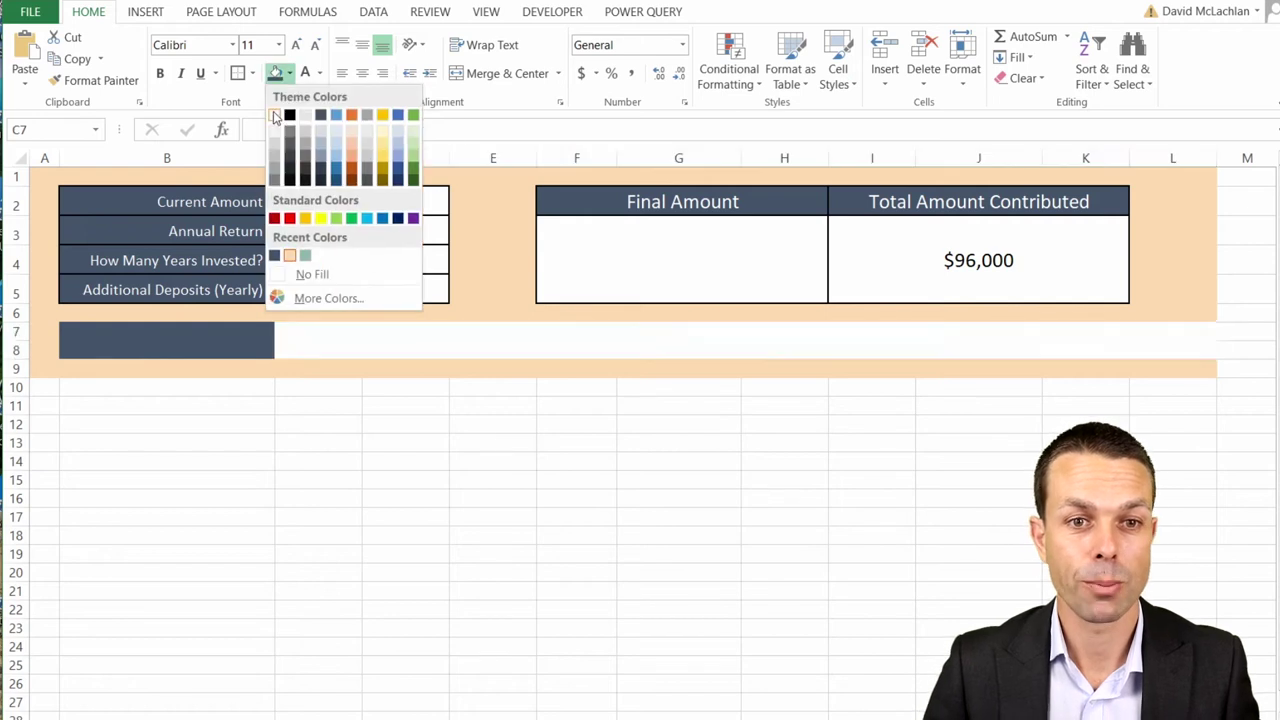
{"action": "left_click", "coordinate": [283, 150]}
{"action": "left_click", "coordinate": [289, 73]}
Step: Add an outside border around B7:L7 and another around B8:L8
{"action": "left_click", "coordinate": [166, 328]}
{"action": "left_click_drag", "start_coordinate": [166, 330], "coordinate": [1180, 333]}
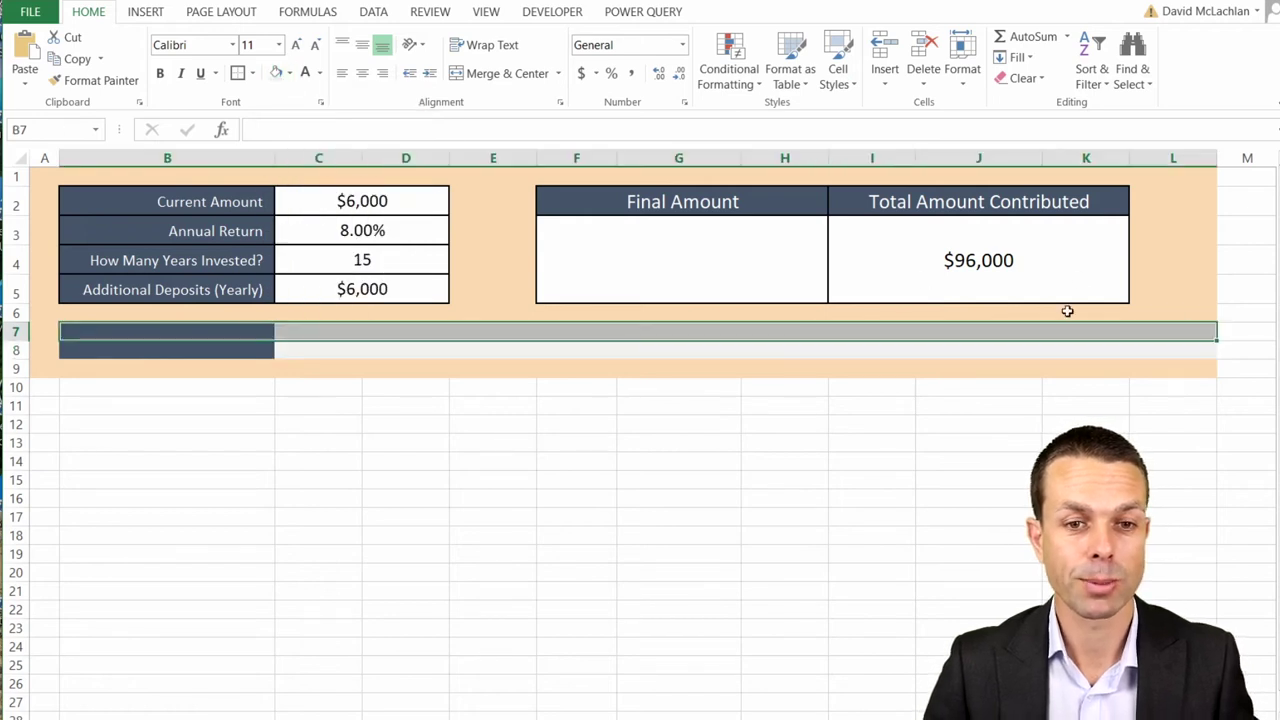
{"action": "left_click", "coordinate": [237, 73]}
{"action": "left_click_drag", "start_coordinate": [166, 350], "coordinate": [1180, 350]}
{"action": "left_click", "coordinate": [243, 73]}
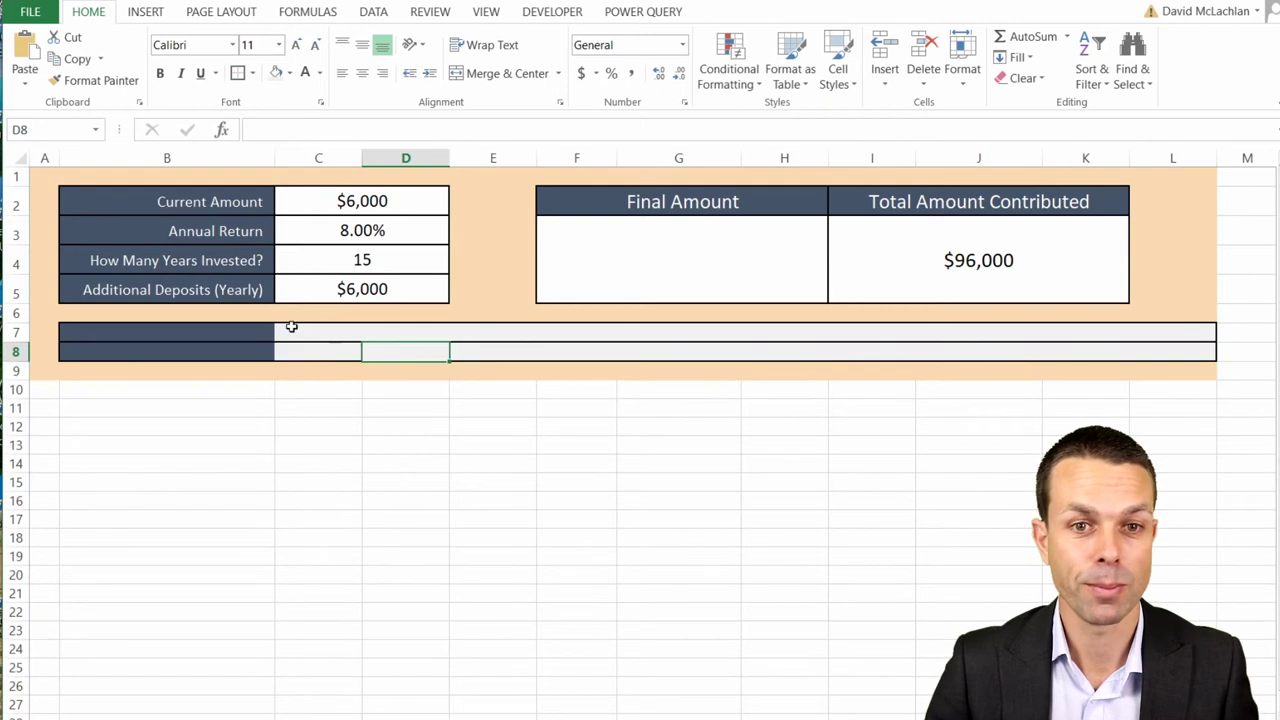
Step: Add vertical borders between the individual cells in C7:L8
{"action": "left_click", "coordinate": [235, 326]}
{"action": "left_click_drag", "start_coordinate": [305, 331], "coordinate": [1200, 352]}
{"action": "left_click", "coordinate": [252, 73]}
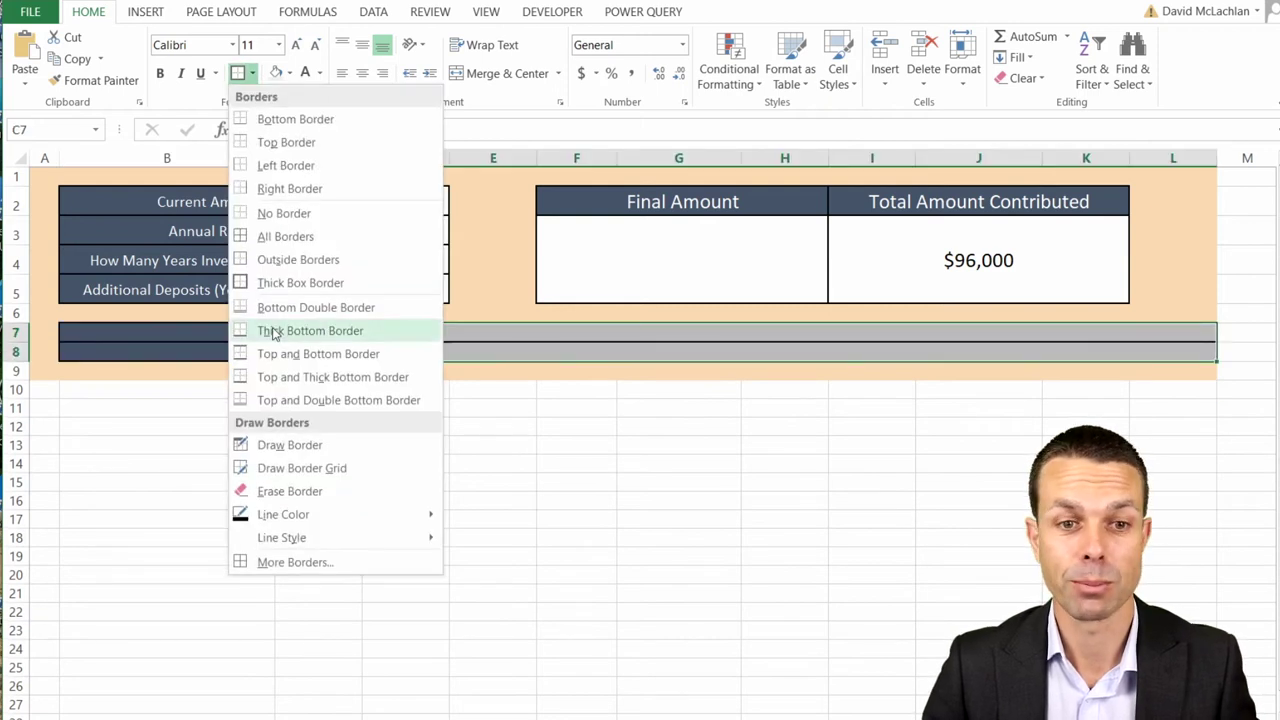
{"action": "left_click", "coordinate": [330, 287]}
{"action": "key", "text": "ctrl+1"}
{"action": "left_click", "coordinate": [826, 420]}
{"action": "key", "text": "Return"}
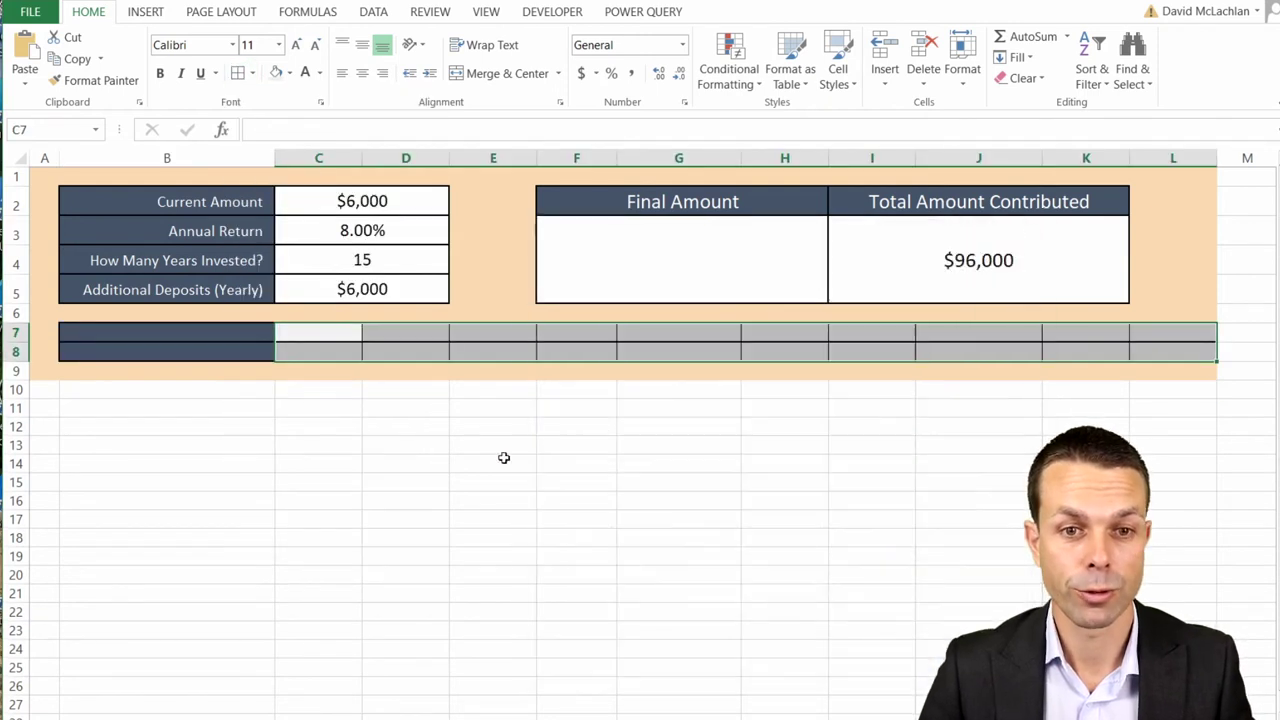
Step: Enter the row labels Years in B7 and Amount in B8
{"action": "left_click", "coordinate": [492, 390]}
{"action": "key", "text": "Up"}
{"action": "key", "text": "Up"}
{"action": "key", "text": "Up"}
{"action": "key", "text": "Left"}
{"action": "key", "text": "Left"}
{"action": "key", "text": "Left"}
{"action": "type", "text": "Years"}
{"action": "key", "text": "Return"}
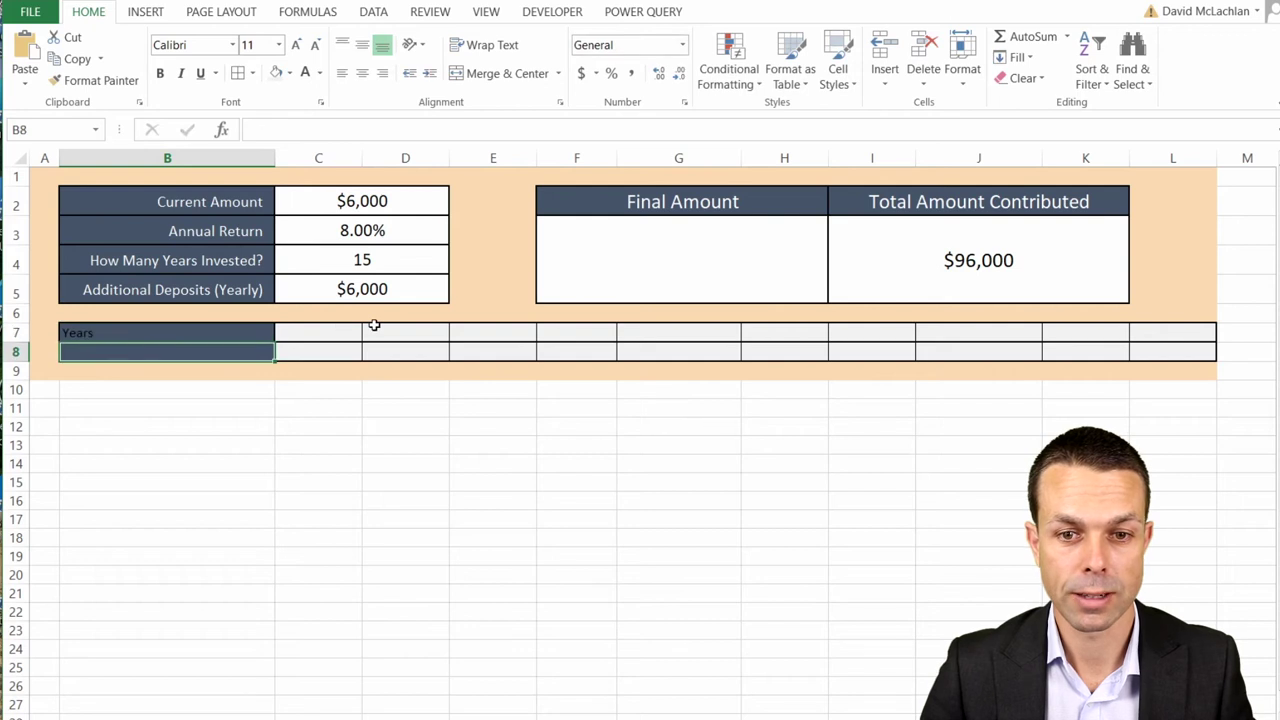
{"action": "type", "text": "Amount"}
{"action": "key", "text": "Return"}
Step: Right-align the Years and Amount labels in B7:B8 with a small indent and make their text white
{"action": "left_click_drag", "start_coordinate": [230, 333], "coordinate": [223, 357]}
{"action": "left_click", "coordinate": [382, 73]}
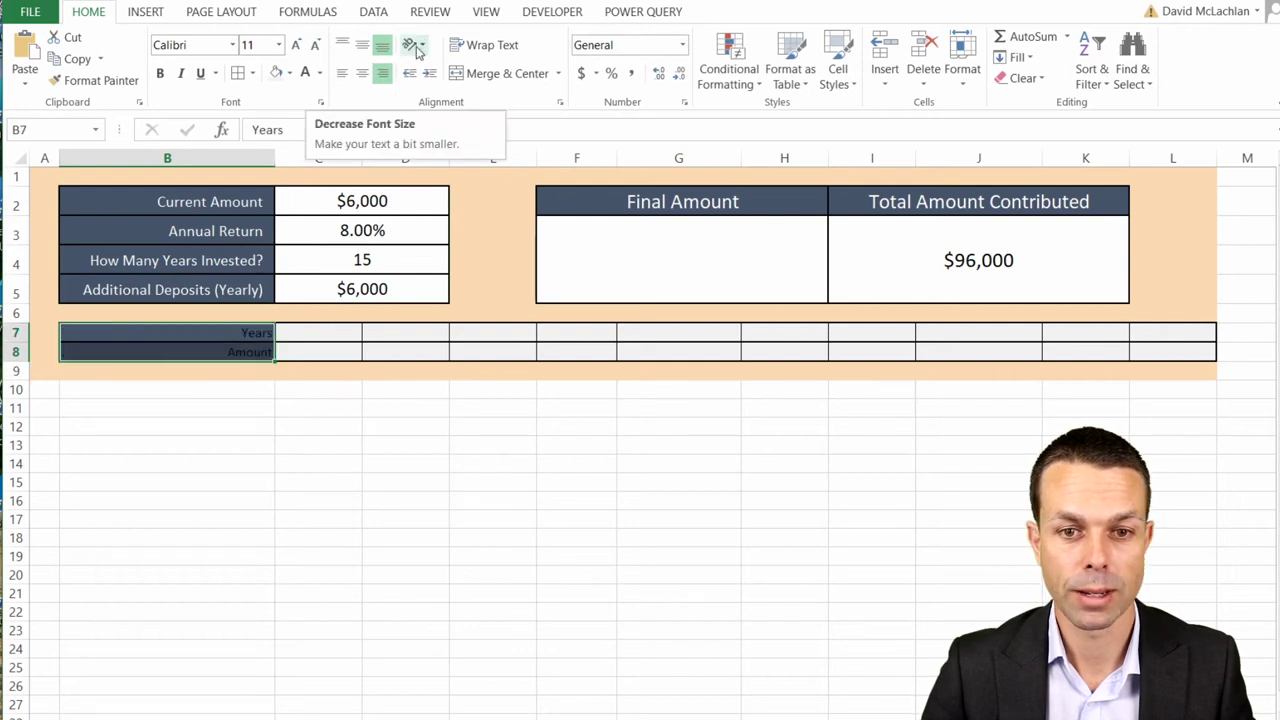
{"action": "left_click", "coordinate": [305, 73]}
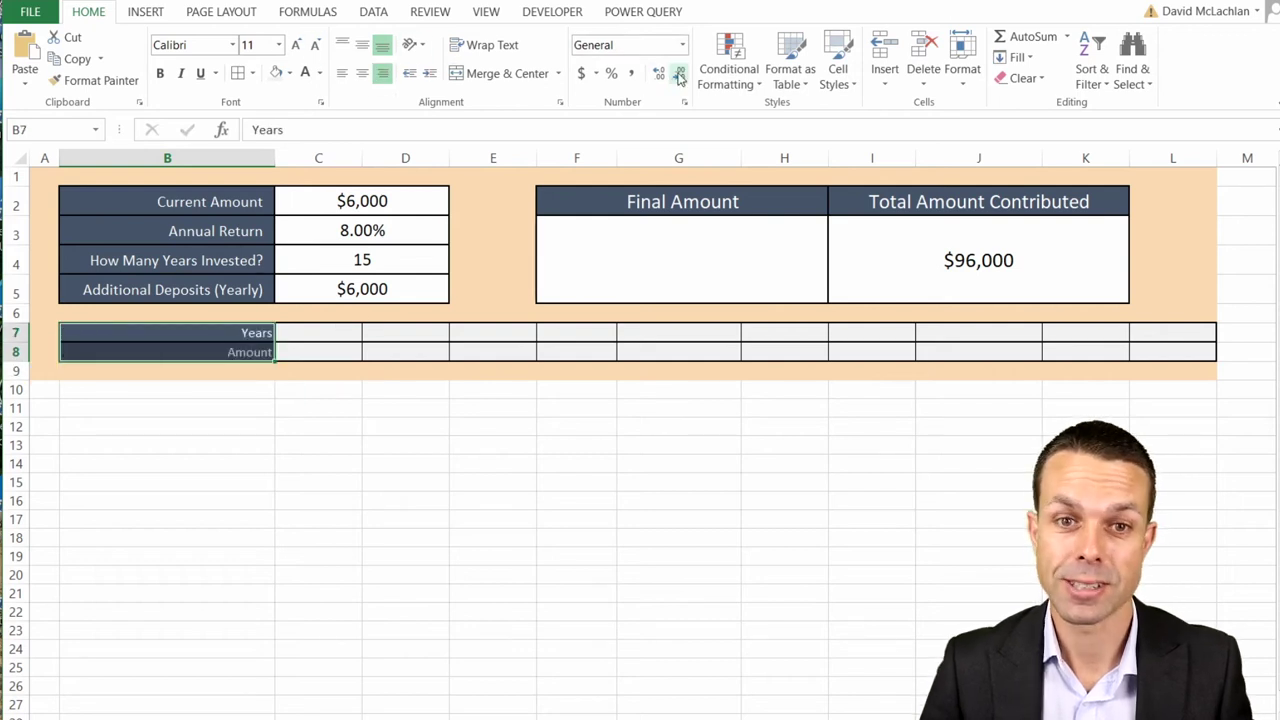
Step: Enter the year numbers 1 to 7 across the Years row, starting in C7
{"action": "left_click", "coordinate": [318, 333]}
{"action": "type", "text": "1"}
{"action": "key", "text": "Tab"}
{"action": "type", "text": "2"}
{"action": "key", "text": "Tab"}
{"action": "type", "text": "3"}
{"action": "key", "text": "Tab"}
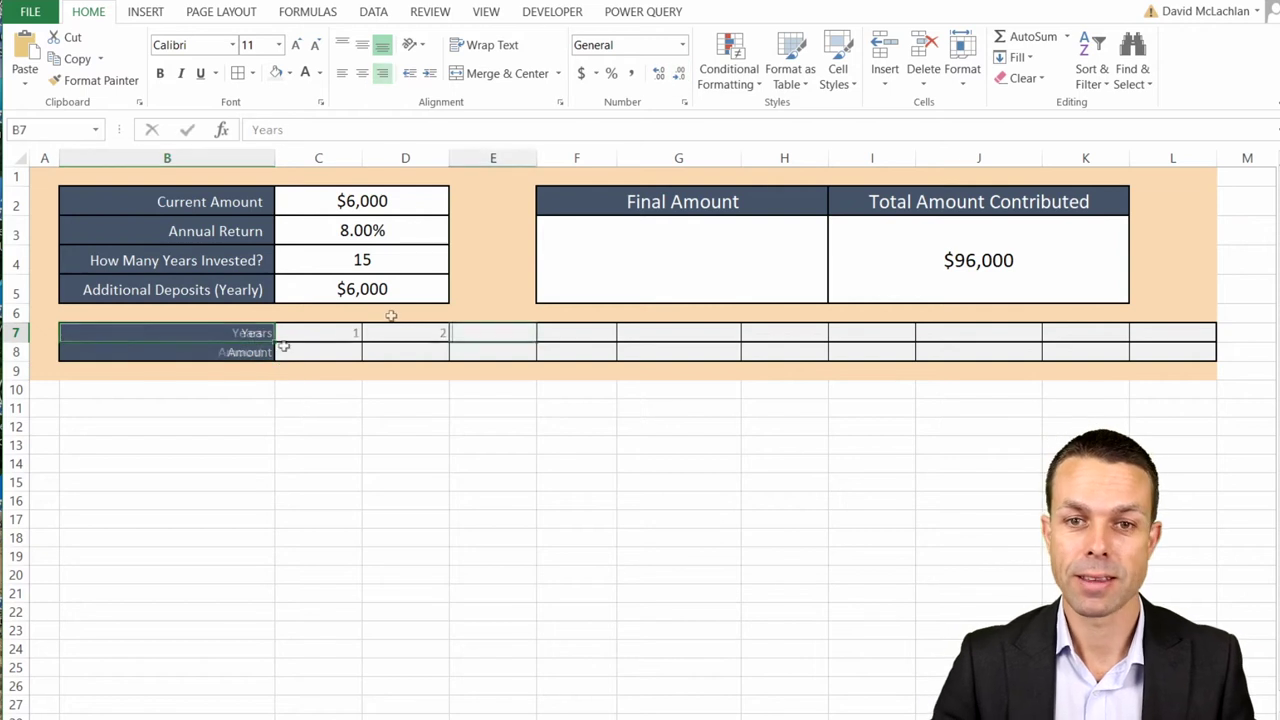
{"action": "type", "text": "4"}
{"action": "key", "text": "Tab"}
{"action": "type", "text": "5"}
{"action": "key", "text": "Tab"}
{"action": "type", "text": "6"}
{"action": "key", "text": "Tab"}
{"action": "type", "text": "7"}
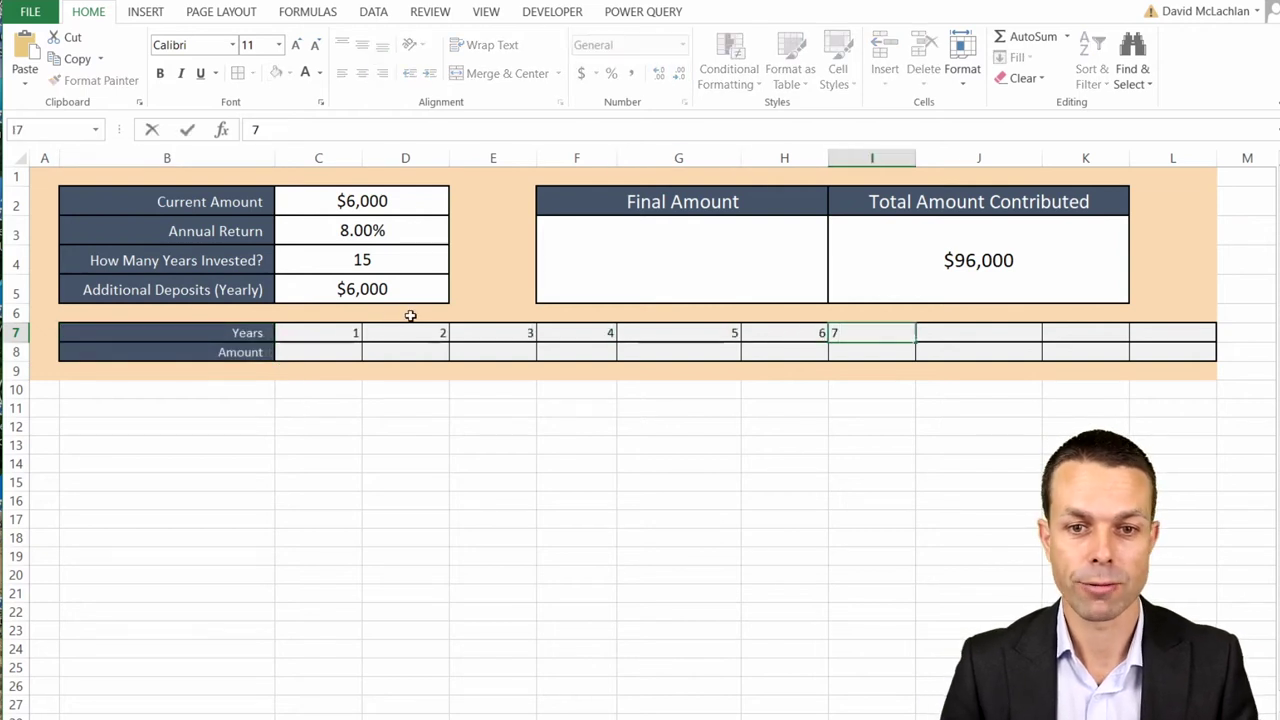
Step: Extend the year series up to 10 in L7 and centre the numbers in C7:L7
{"action": "left_click", "coordinate": [424, 444]}
{"action": "left_click", "coordinate": [650, 333]}
{"action": "left_click_drag", "start_coordinate": [795, 335], "coordinate": [1205, 345]}
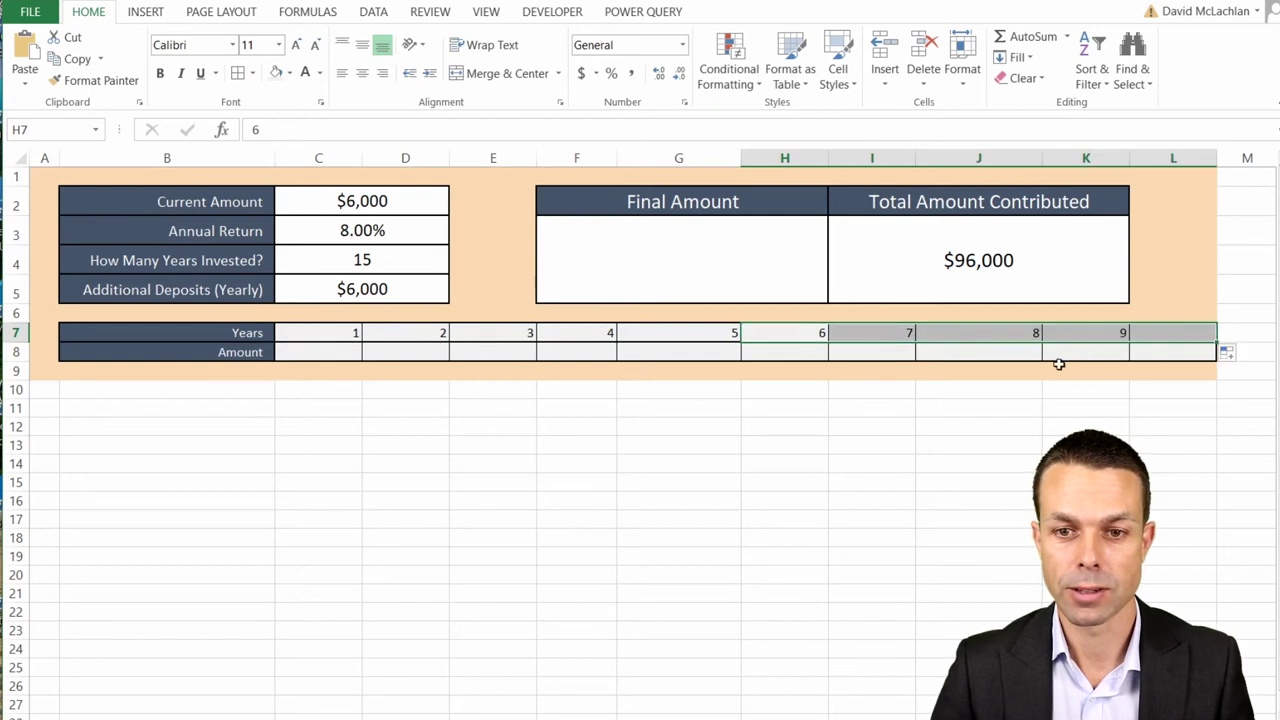
{"action": "left_click", "coordinate": [1093, 349]}
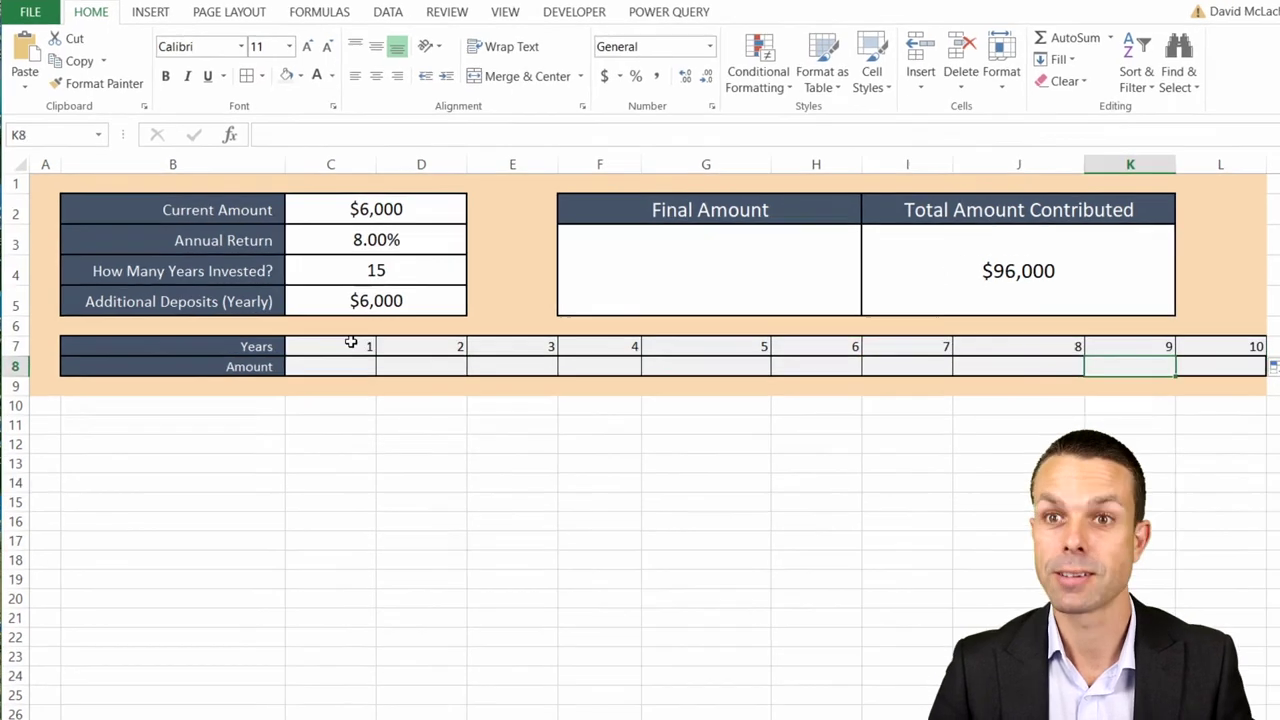
{"action": "left_click_drag", "start_coordinate": [340, 333], "coordinate": [1172, 333]}
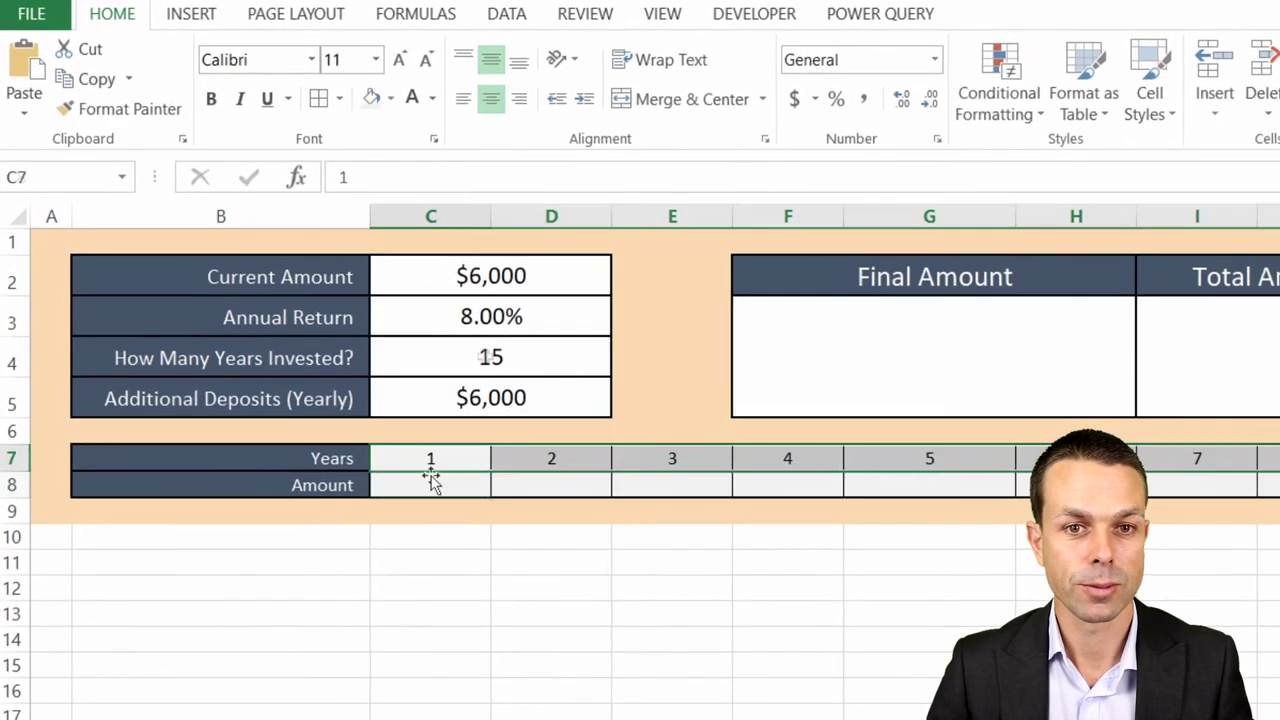
Step: Calculate the first year's amount in C8 with the formula =C2*(1 + C3)
{"action": "double_click", "coordinate": [380, 424]}
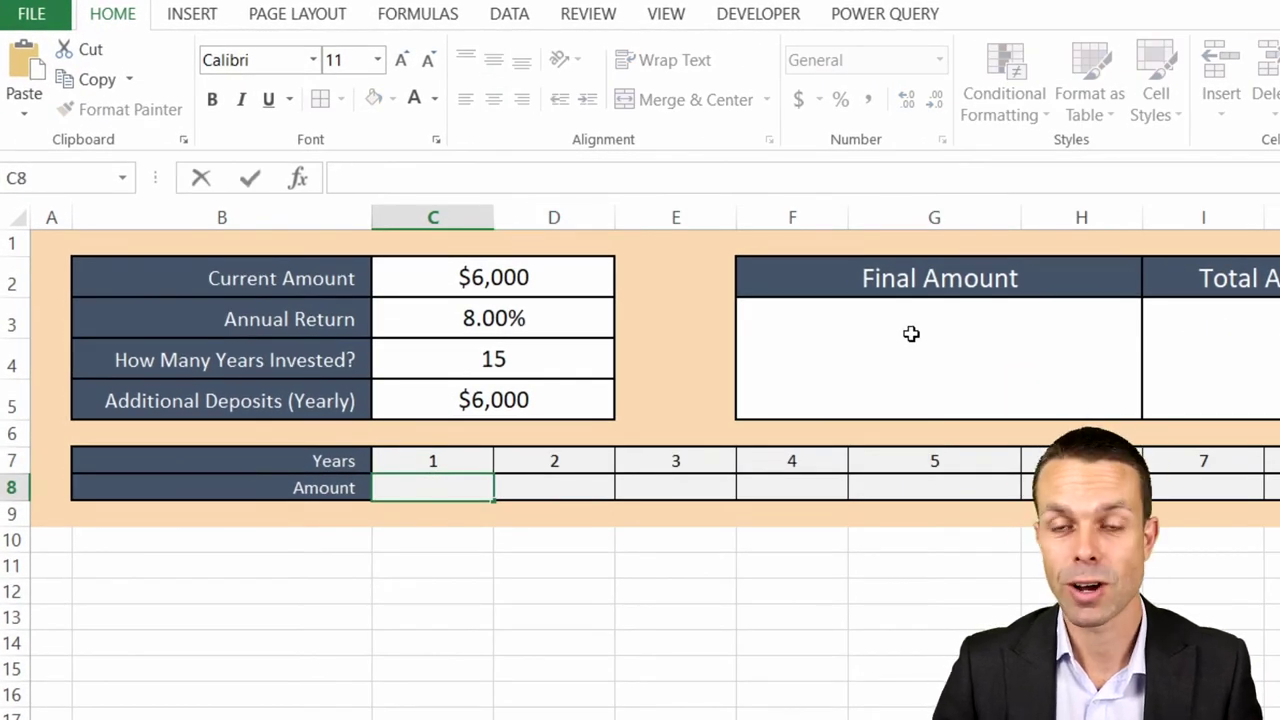
{"action": "type", "text": "=C2*(1 + C3)"}
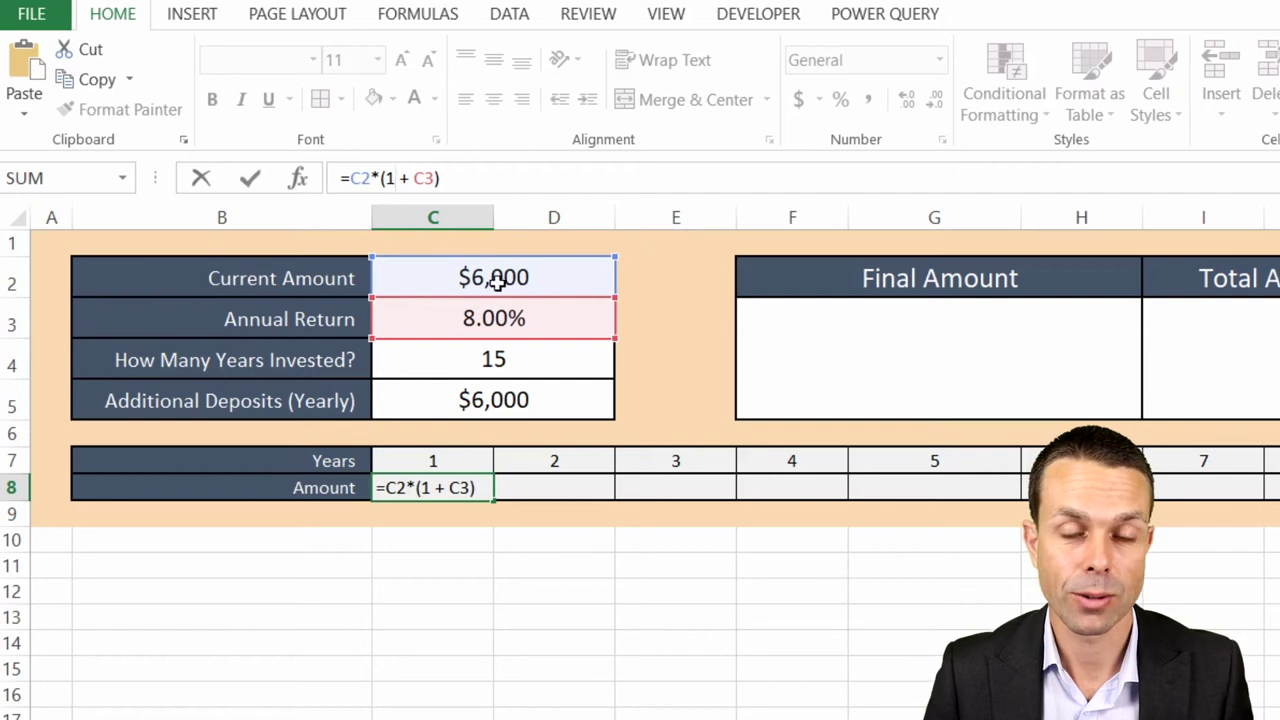
{"action": "key", "text": "Return"}
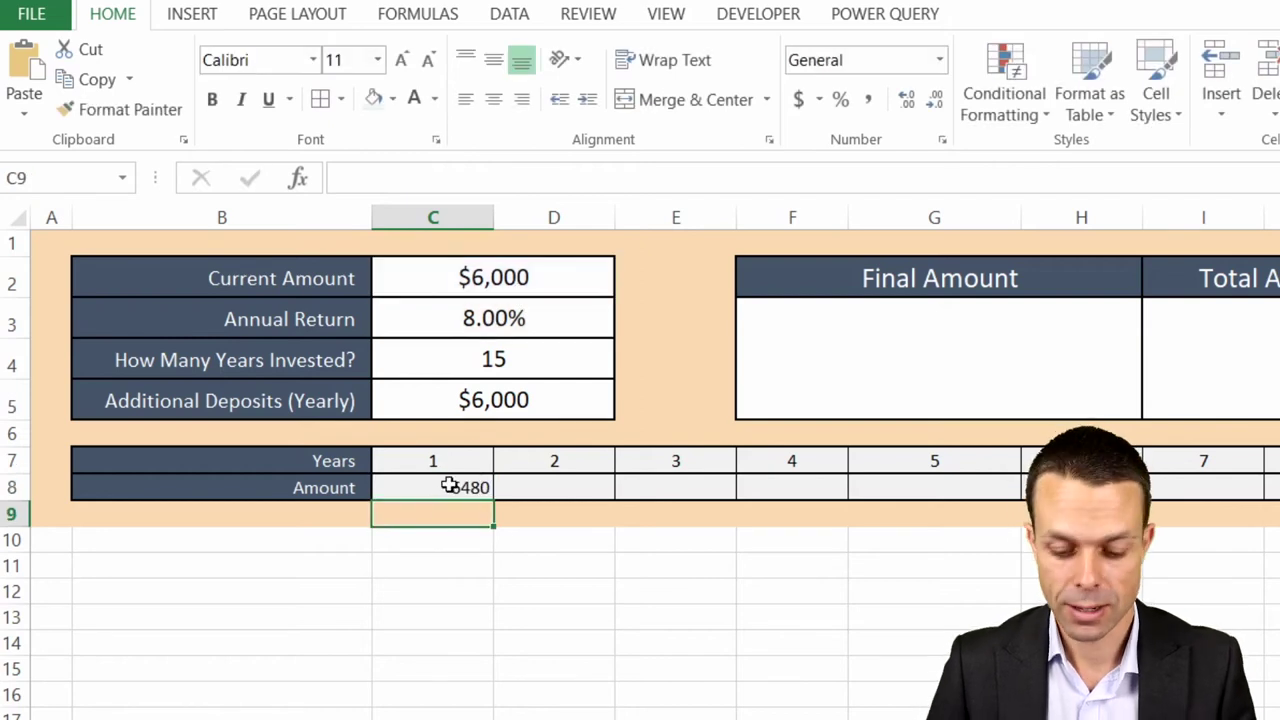
Step: Enter the formula =(C8+$C$5)*(1+$C$3) for year 2 in D8 and fill it across to L8
{"action": "left_click", "coordinate": [449, 485]}
{"action": "left_click", "coordinate": [532, 485]}
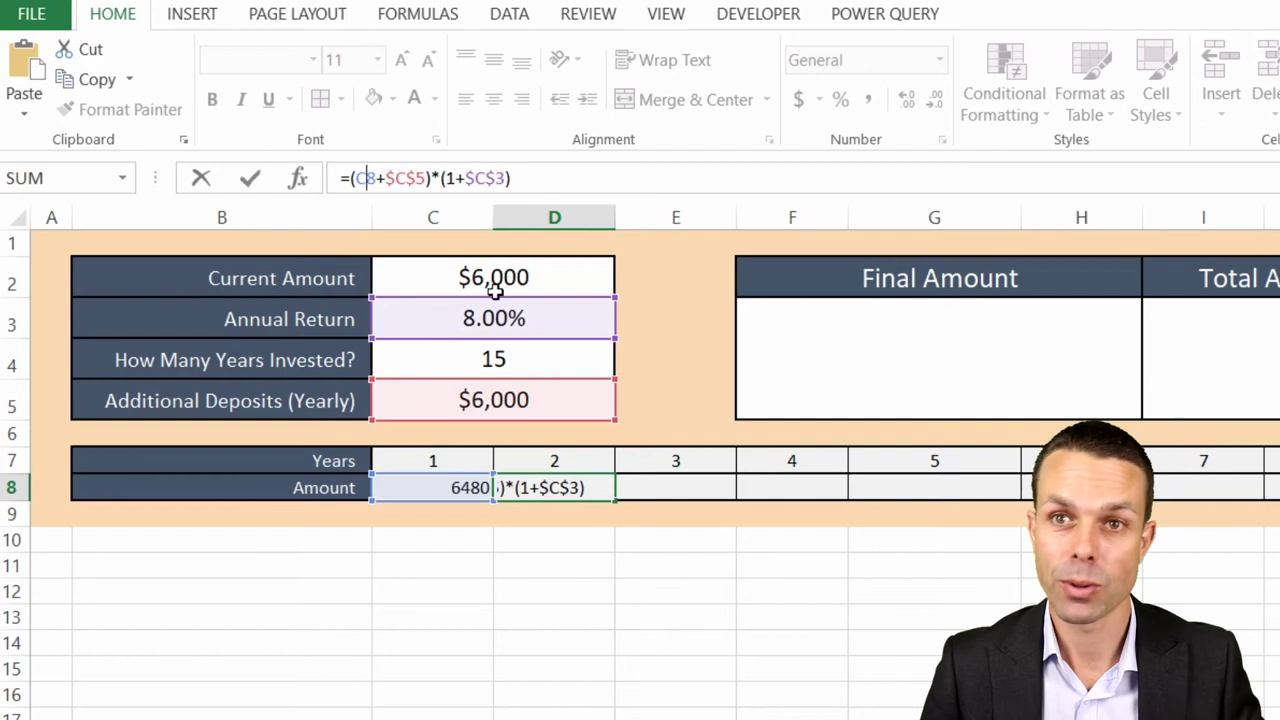
{"action": "key", "text": "Return"}
{"action": "left_click", "coordinate": [572, 486]}
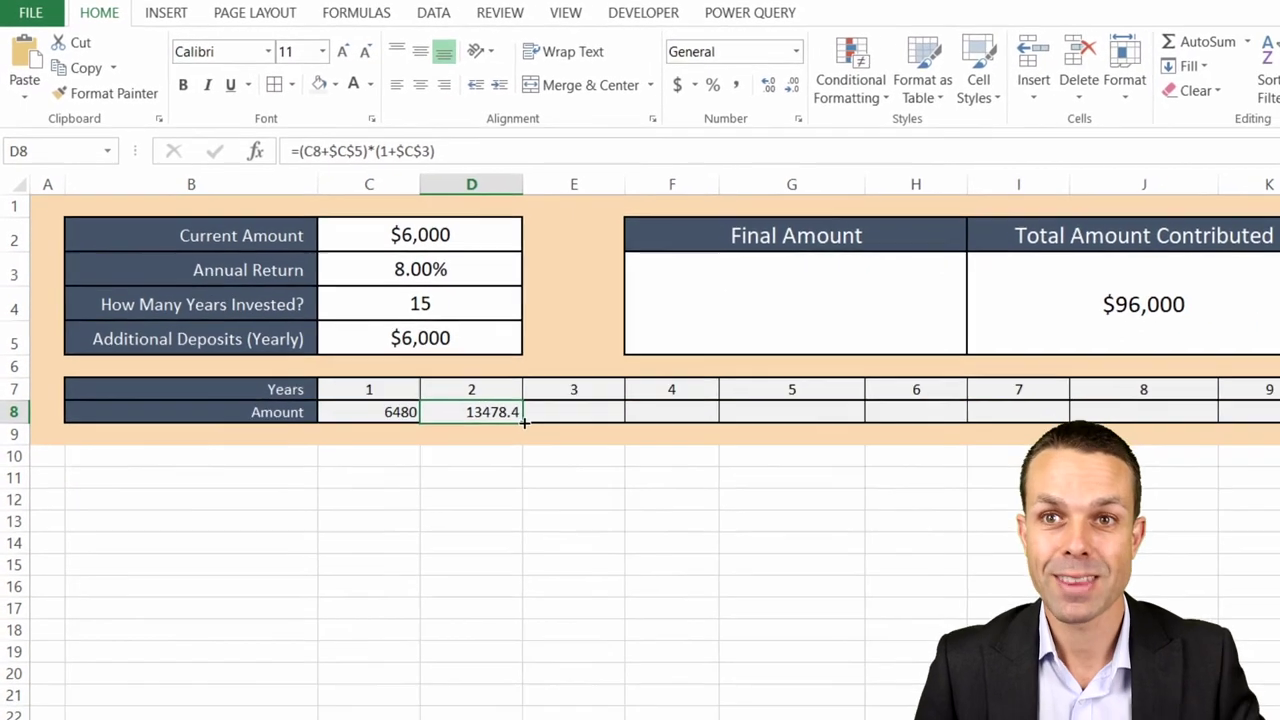
{"action": "left_click_drag", "start_coordinate": [524, 423], "coordinate": [1157, 372]}
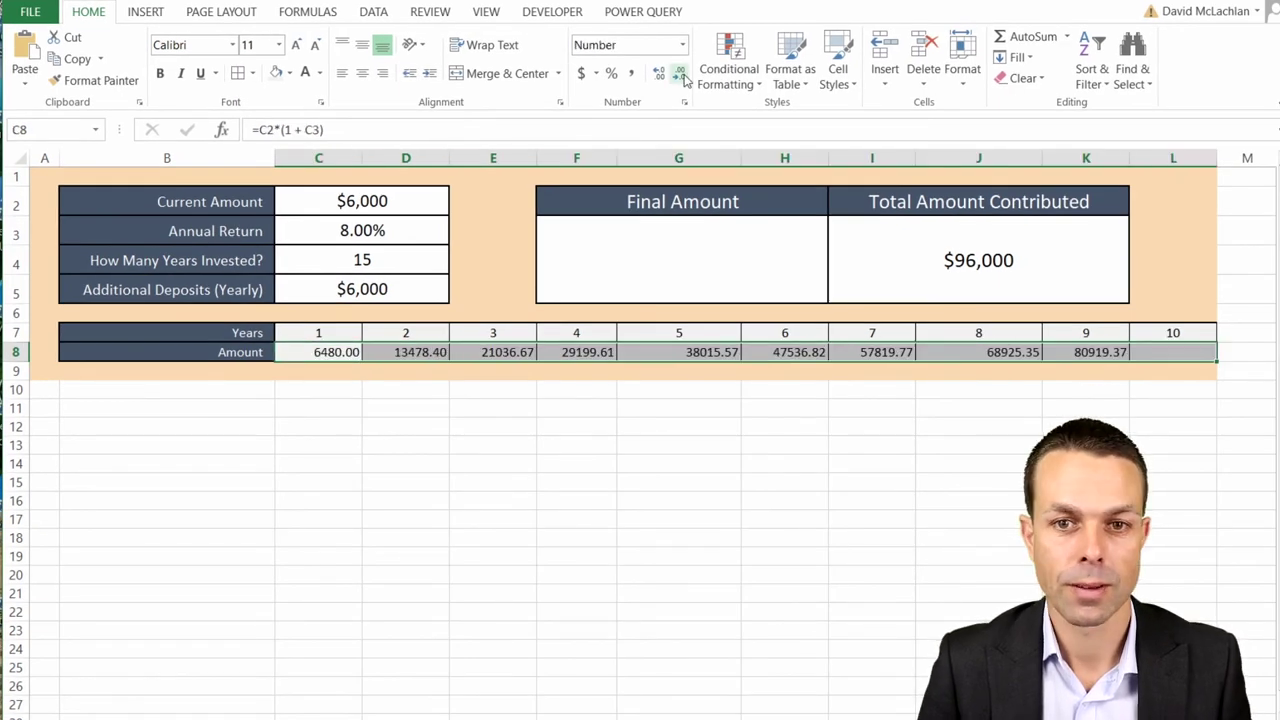
Step: Show the amounts in C8:L8 without decimals and centre them in their cells
{"action": "left_click", "coordinate": [680, 74]}
{"action": "left_click", "coordinate": [681, 76]}
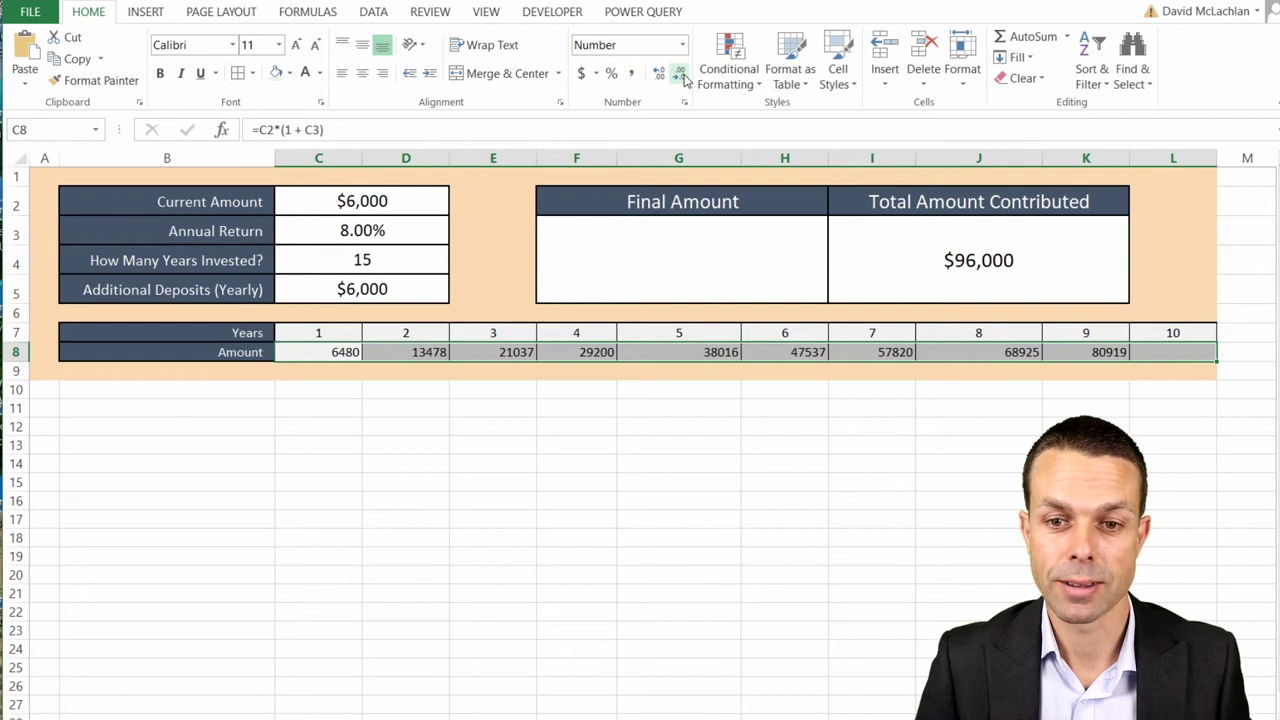
{"action": "left_click", "coordinate": [362, 73]}
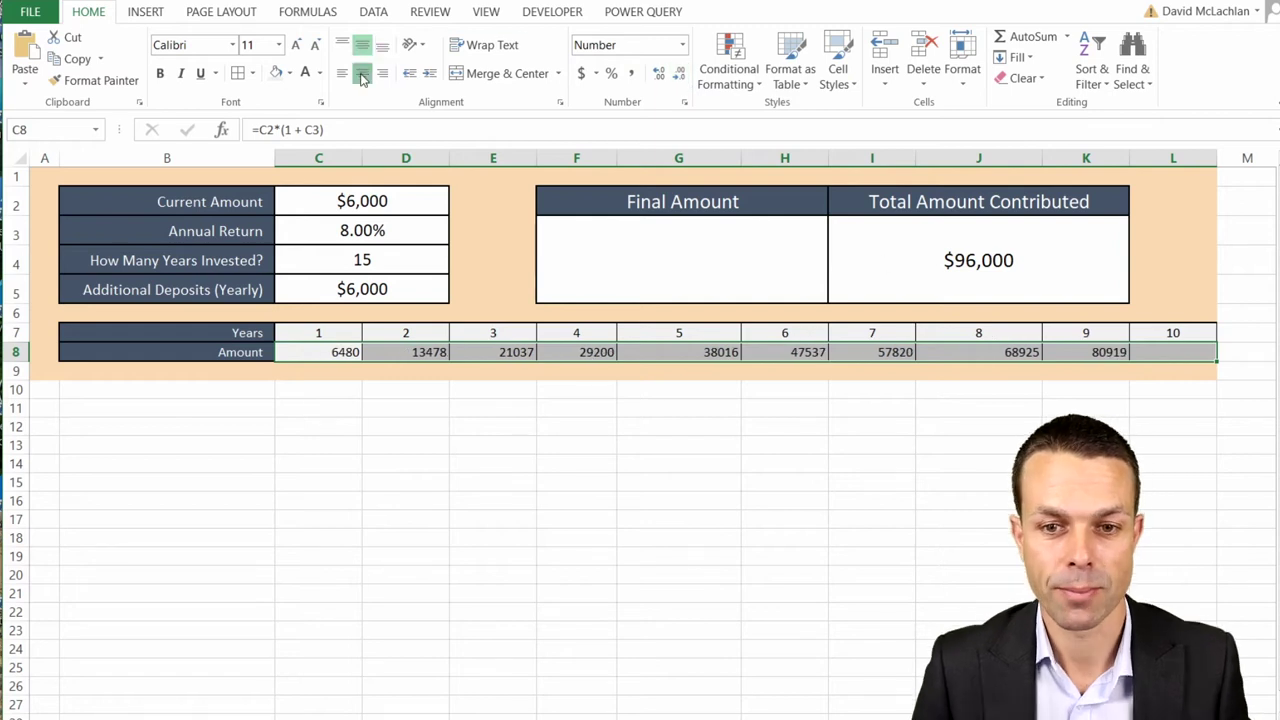
{"action": "left_click", "coordinate": [979, 407]}
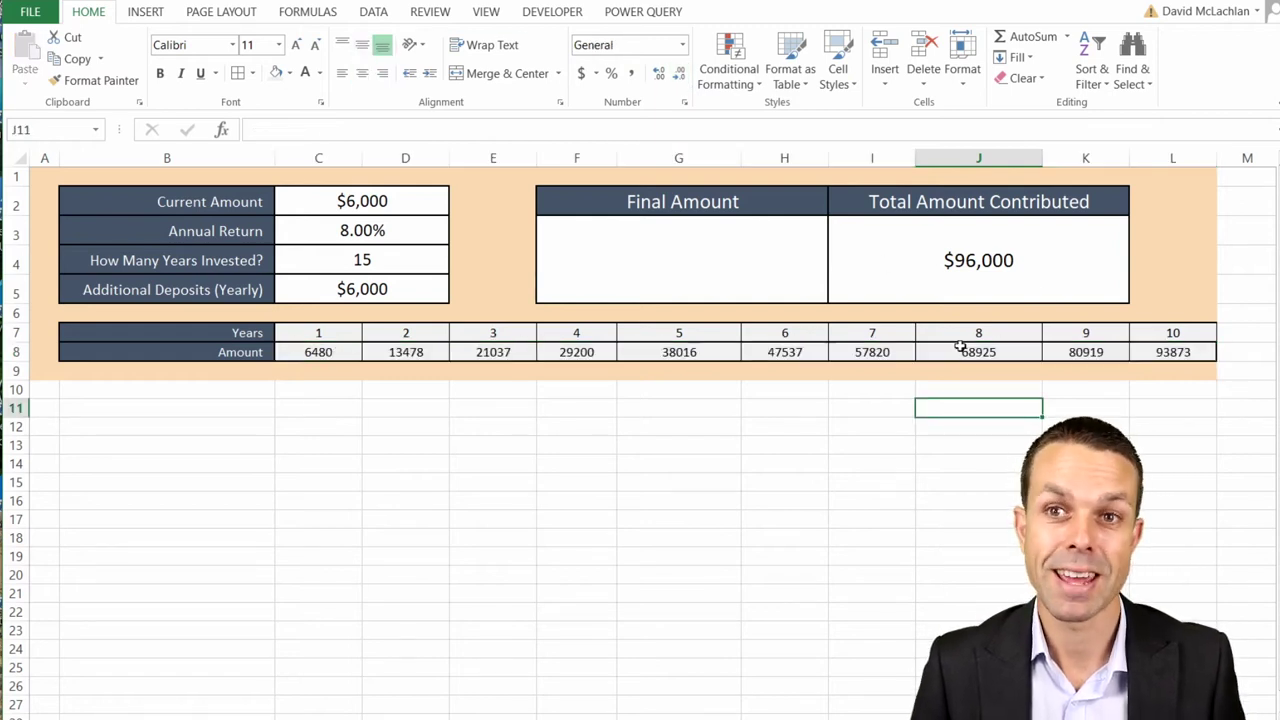
{"action": "left_click_drag", "start_coordinate": [440, 203], "coordinate": [430, 292]}
{"action": "left_click", "coordinate": [1150, 333]}
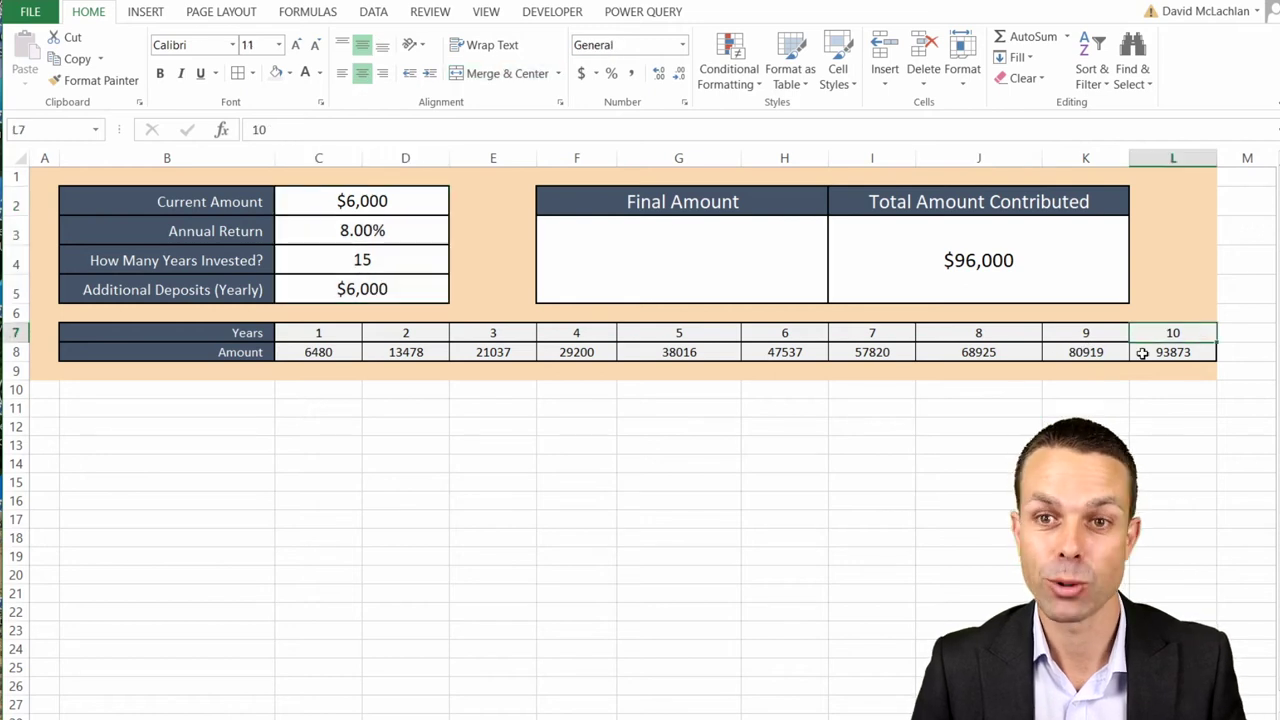
Step: Check the year 2 formula in D8 and extend the year and amount rows from column L to year 50 in column AZ
{"action": "left_click", "coordinate": [405, 352]}
{"action": "left_click", "coordinate": [277, 130]}
{"action": "left_click_drag", "start_coordinate": [285, 130], "coordinate": [291, 130]}
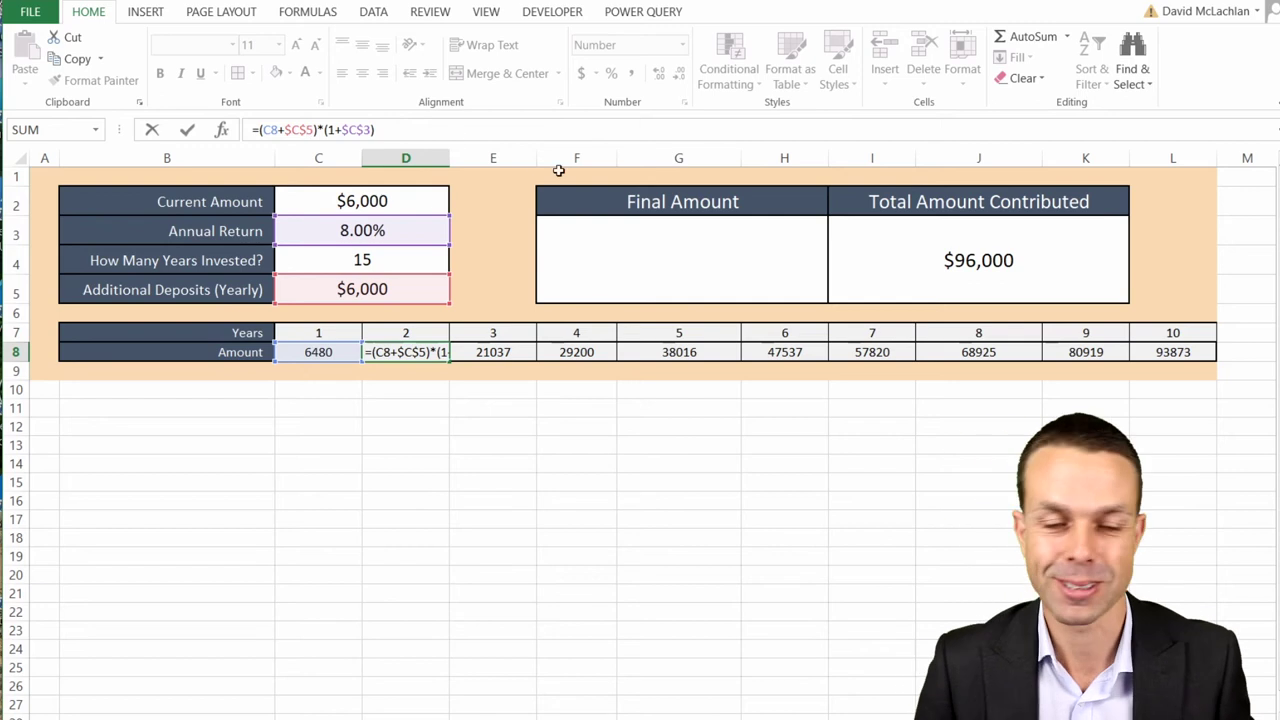
{"action": "key", "text": "Return"}
{"action": "left_click_drag", "start_coordinate": [1180, 333], "coordinate": [1203, 357]}
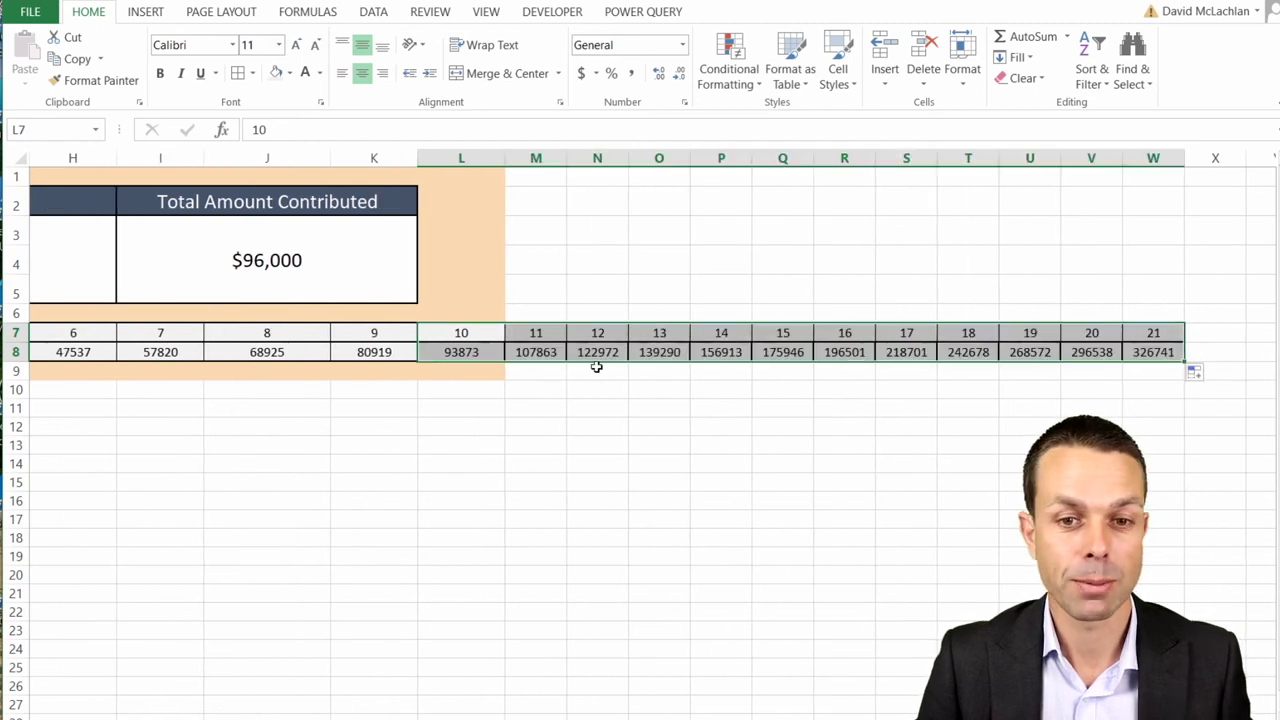
{"action": "left_click_drag", "start_coordinate": [1092, 333], "coordinate": [557, 372]}
Step: Add a thick right border and thin inside vertical borders to the extended year and amount cells ending at AZ8
{"action": "left_click", "coordinate": [252, 73]}
{"action": "left_click", "coordinate": [292, 562]}
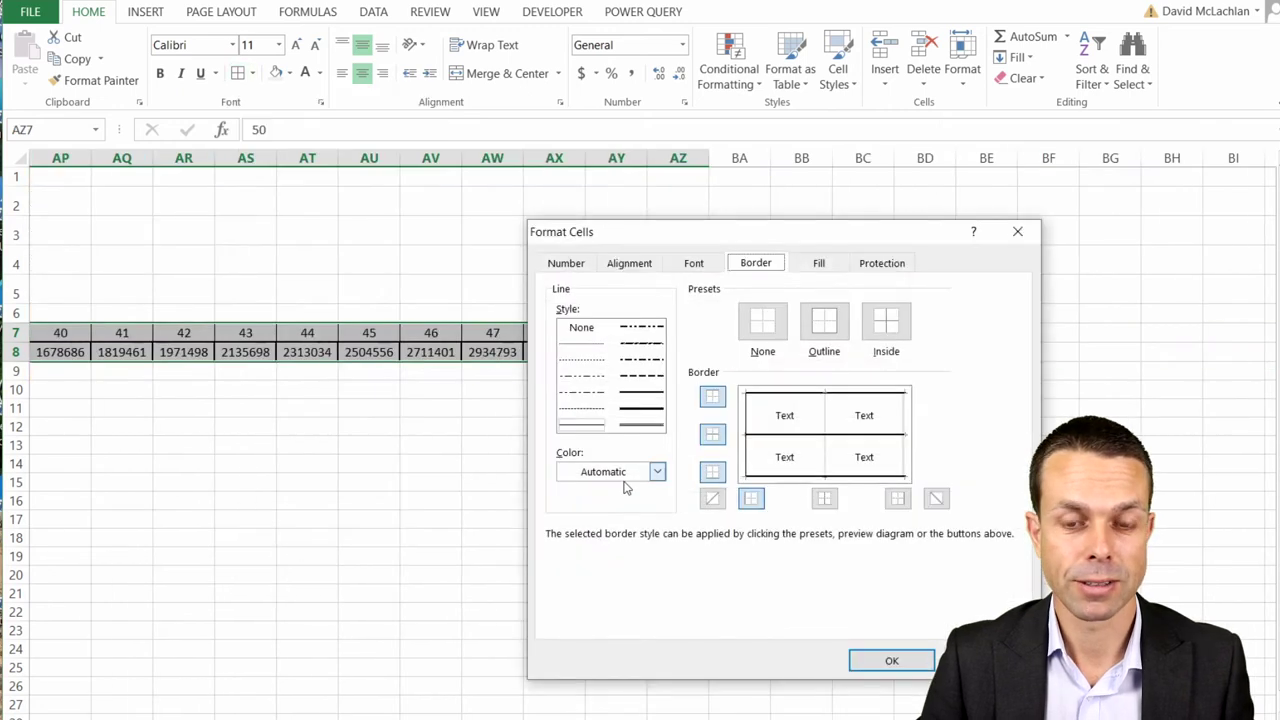
{"action": "left_click", "coordinate": [642, 409]}
{"action": "left_click", "coordinate": [906, 422]}
{"action": "left_click", "coordinate": [578, 425]}
{"action": "left_click", "coordinate": [827, 421]}
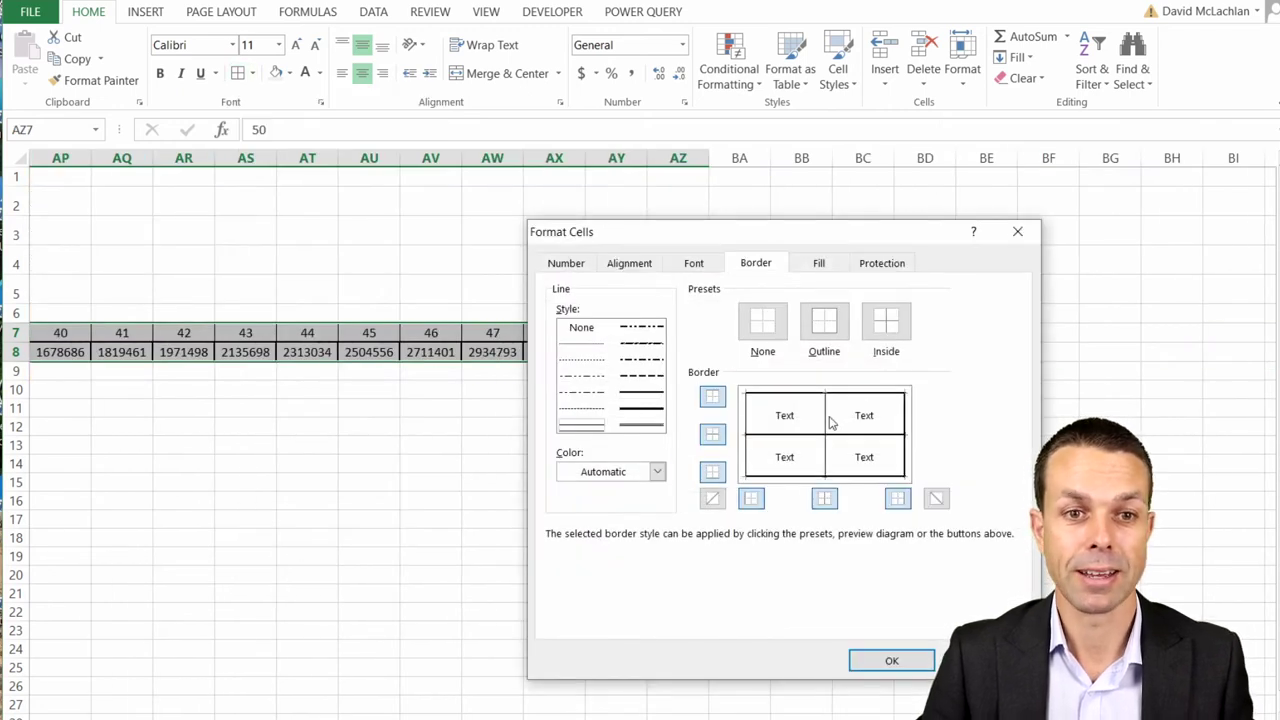
{"action": "left_click", "coordinate": [888, 662]}
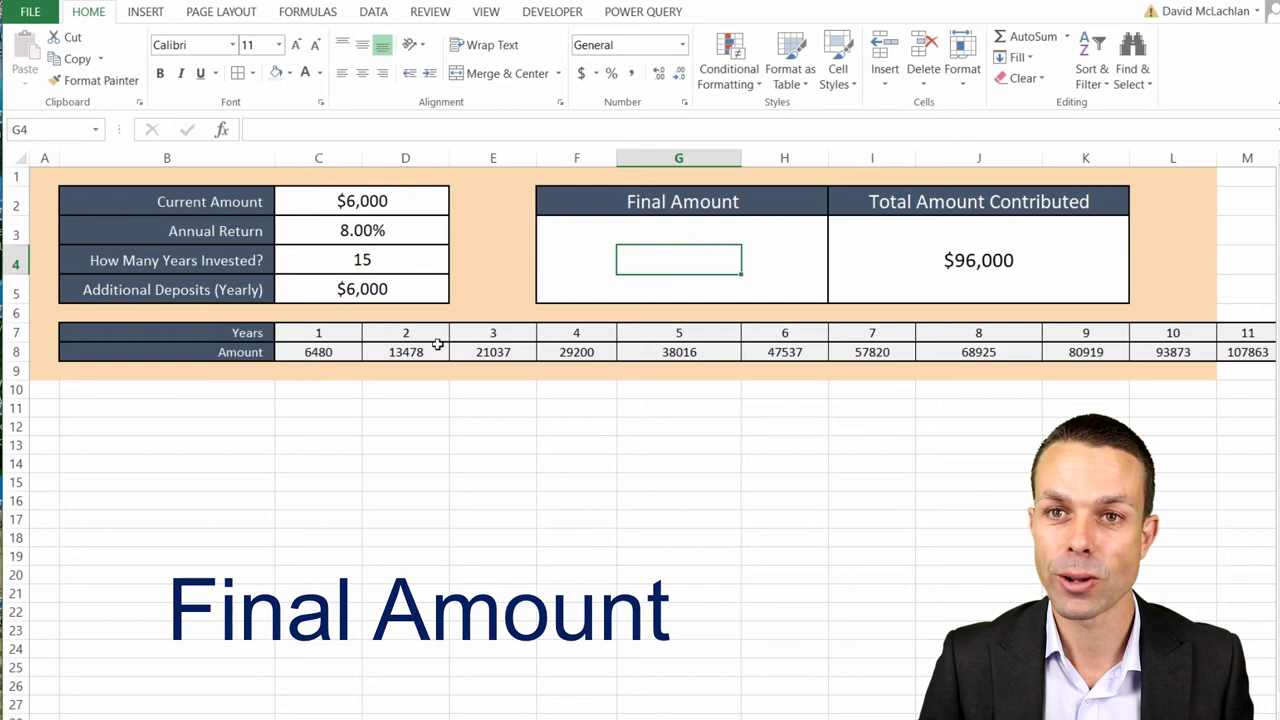
Step: Calculate the final amount in G4 with the formula =INDEX(C8:AZ8,MATCH(C4,C7:AZ7,0))
{"action": "left_click", "coordinate": [863, 354]}
{"action": "left_click", "coordinate": [922, 333]}
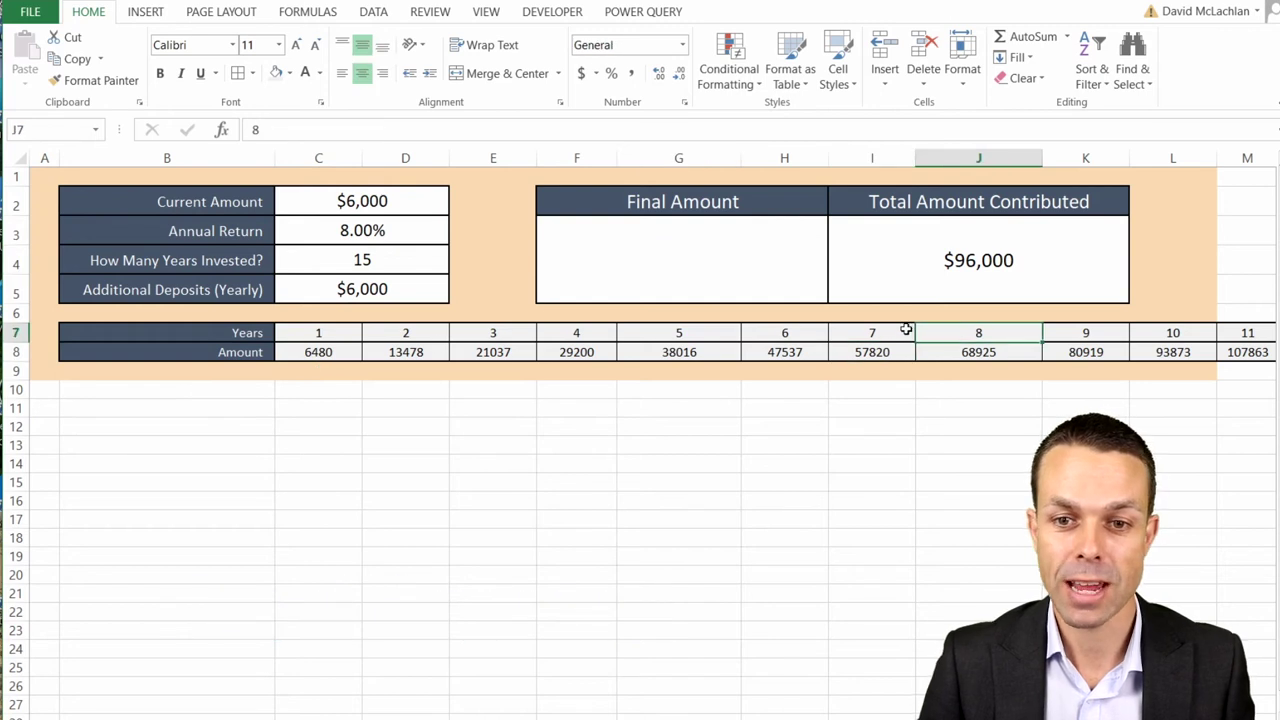
{"action": "left_click", "coordinate": [688, 258]}
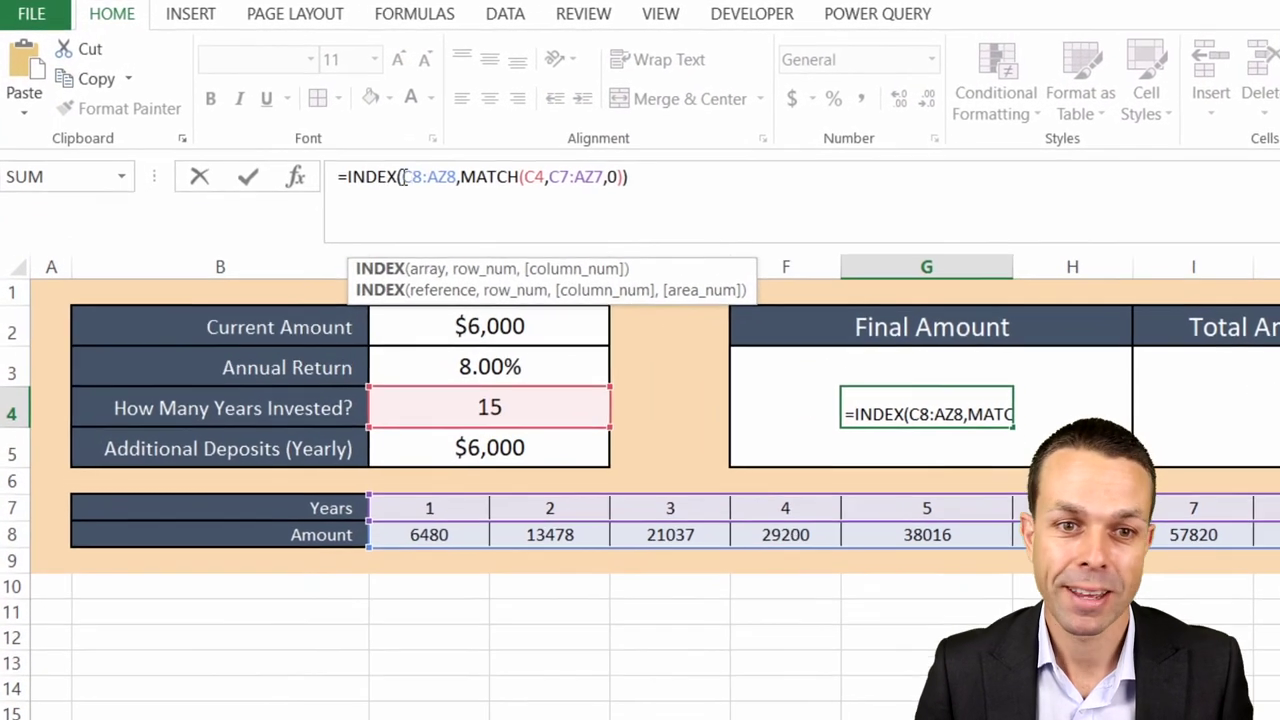
{"action": "left_click", "coordinate": [403, 168]}
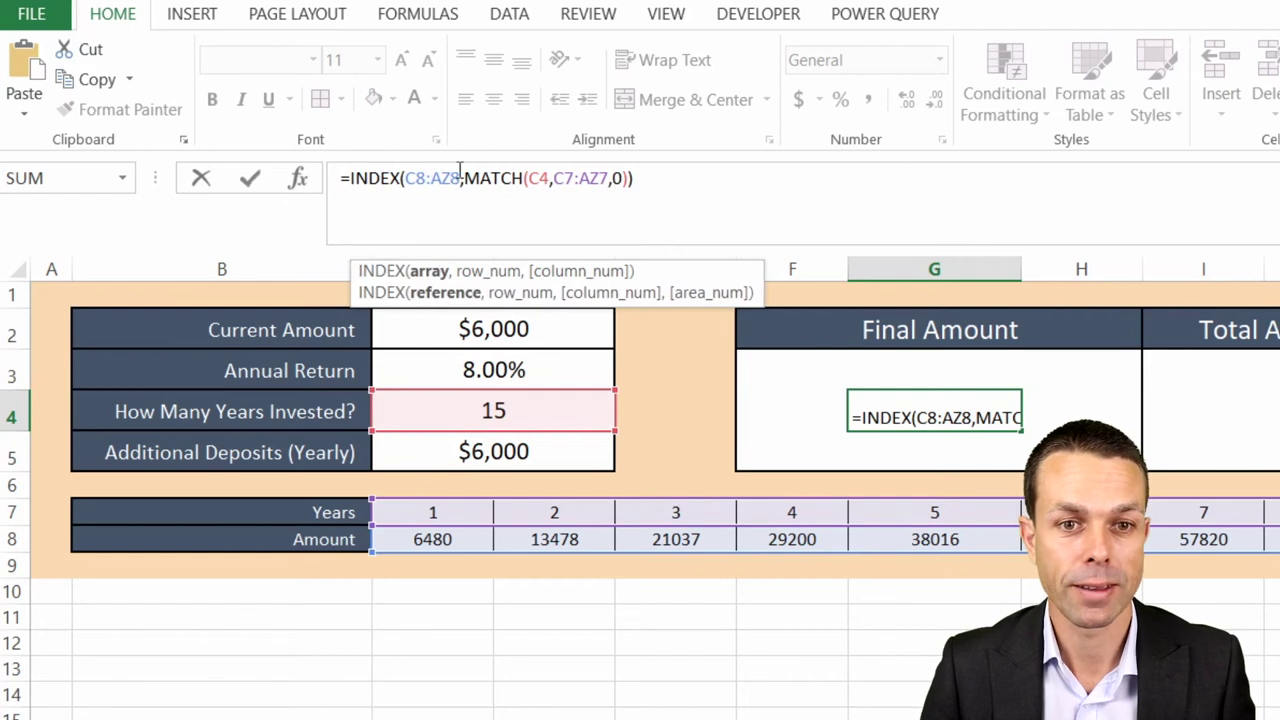
{"action": "left_click", "coordinate": [510, 178]}
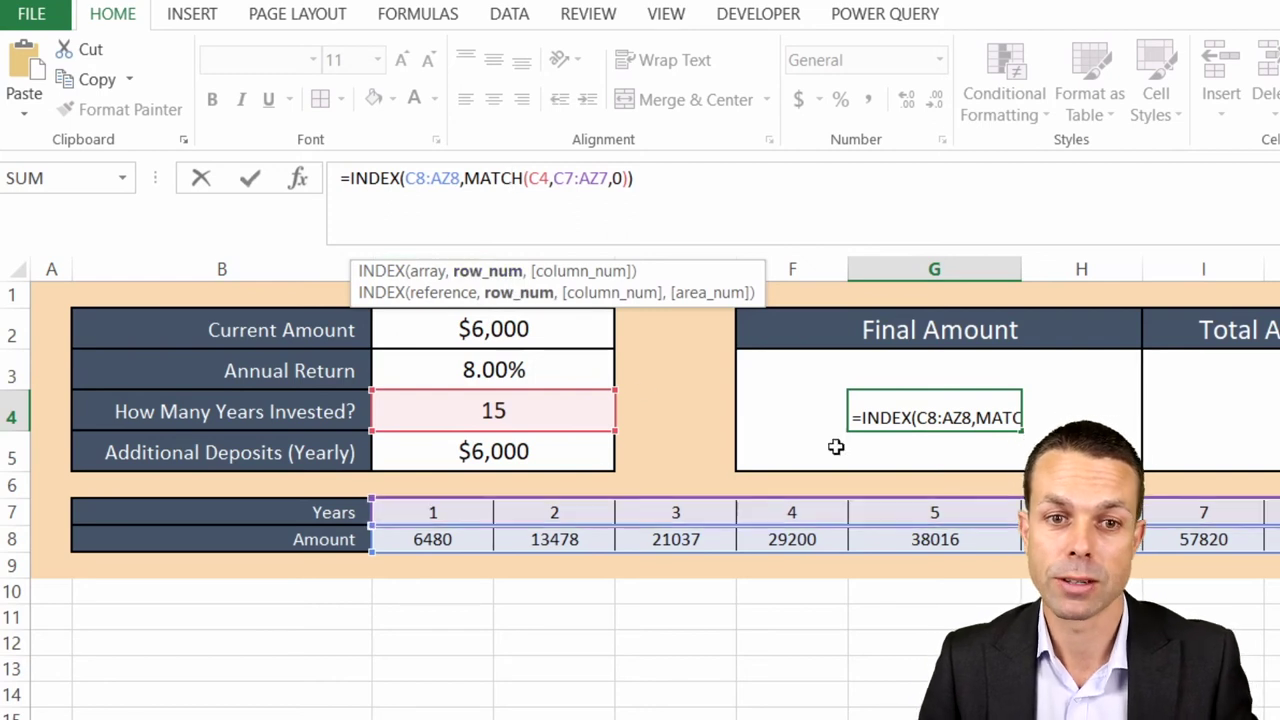
{"action": "left_click", "coordinate": [522, 185]}
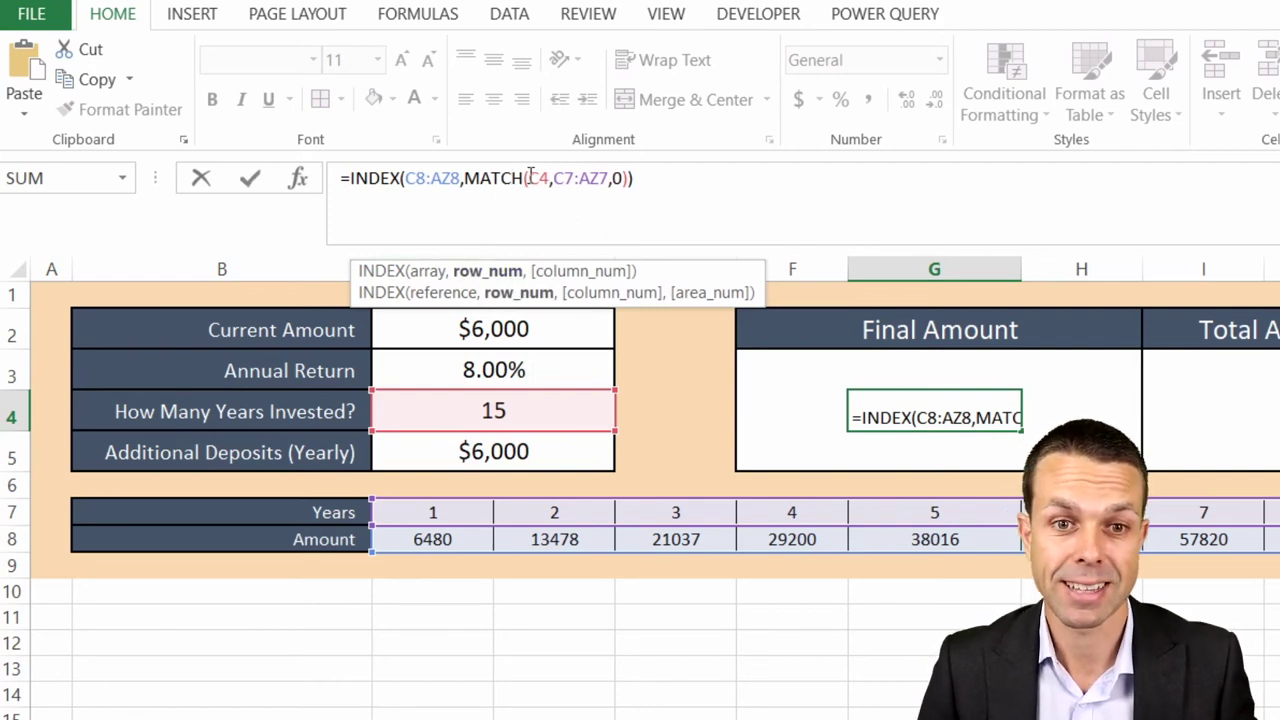
{"action": "left_click", "coordinate": [544, 180]}
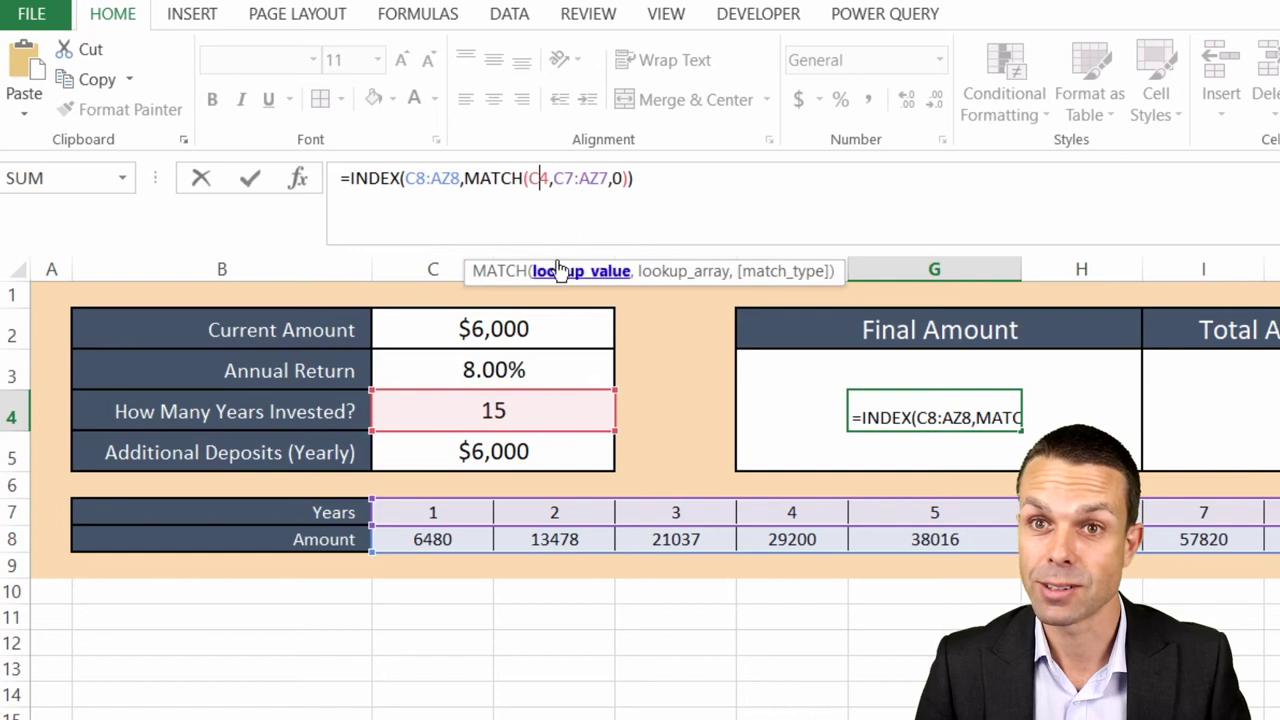
{"action": "left_click", "coordinate": [553, 180]}
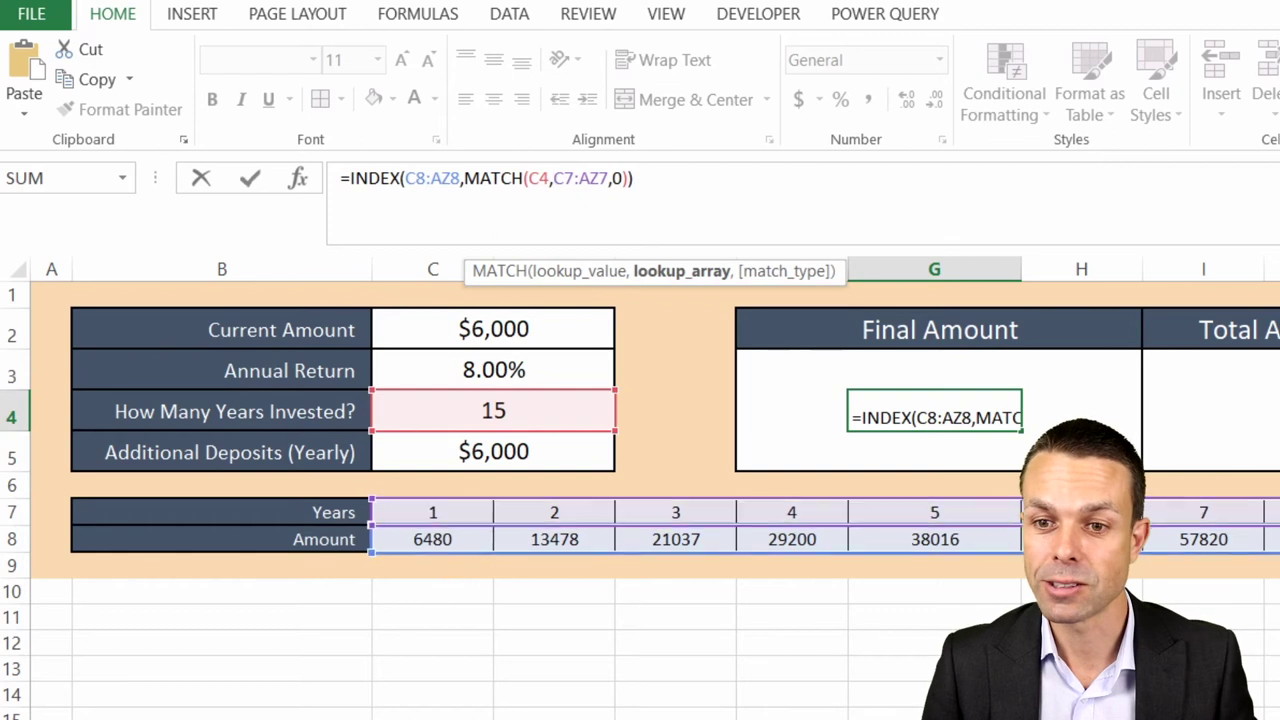
{"action": "left_click", "coordinate": [369, 178]}
{"action": "left_click", "coordinate": [502, 174]}
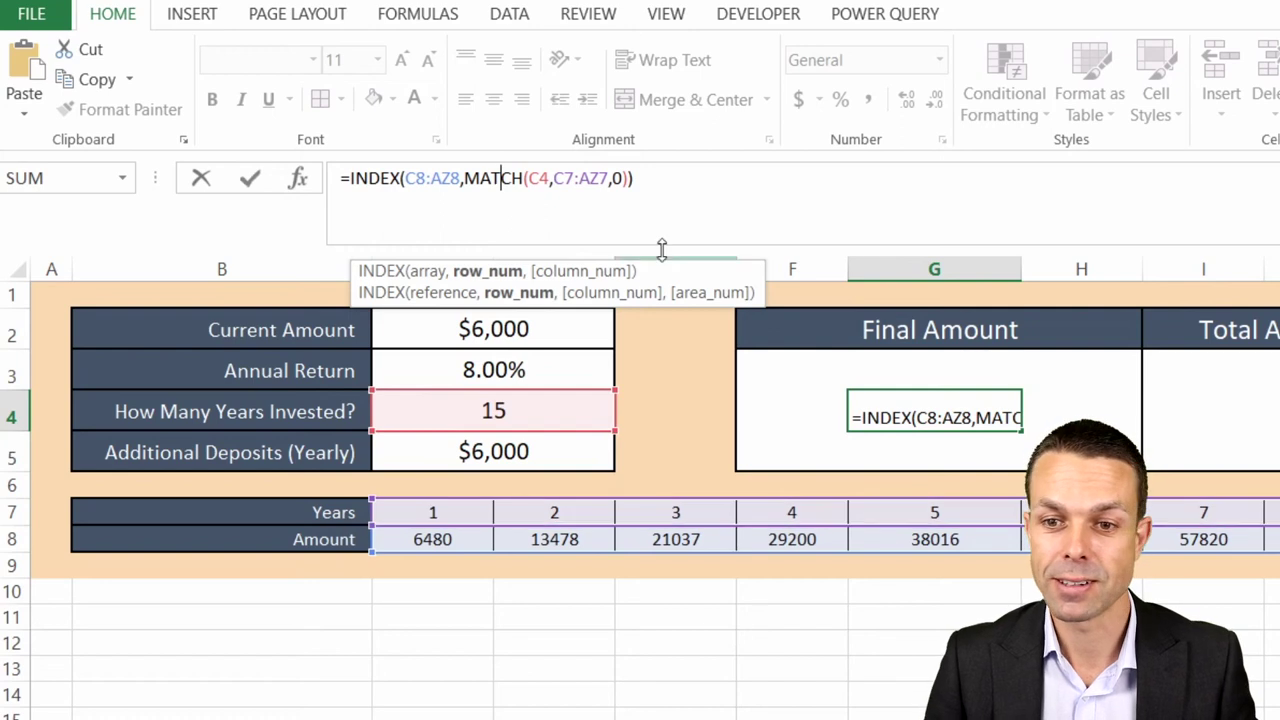
{"action": "left_click", "coordinate": [646, 176]}
{"action": "key", "text": "Return"}
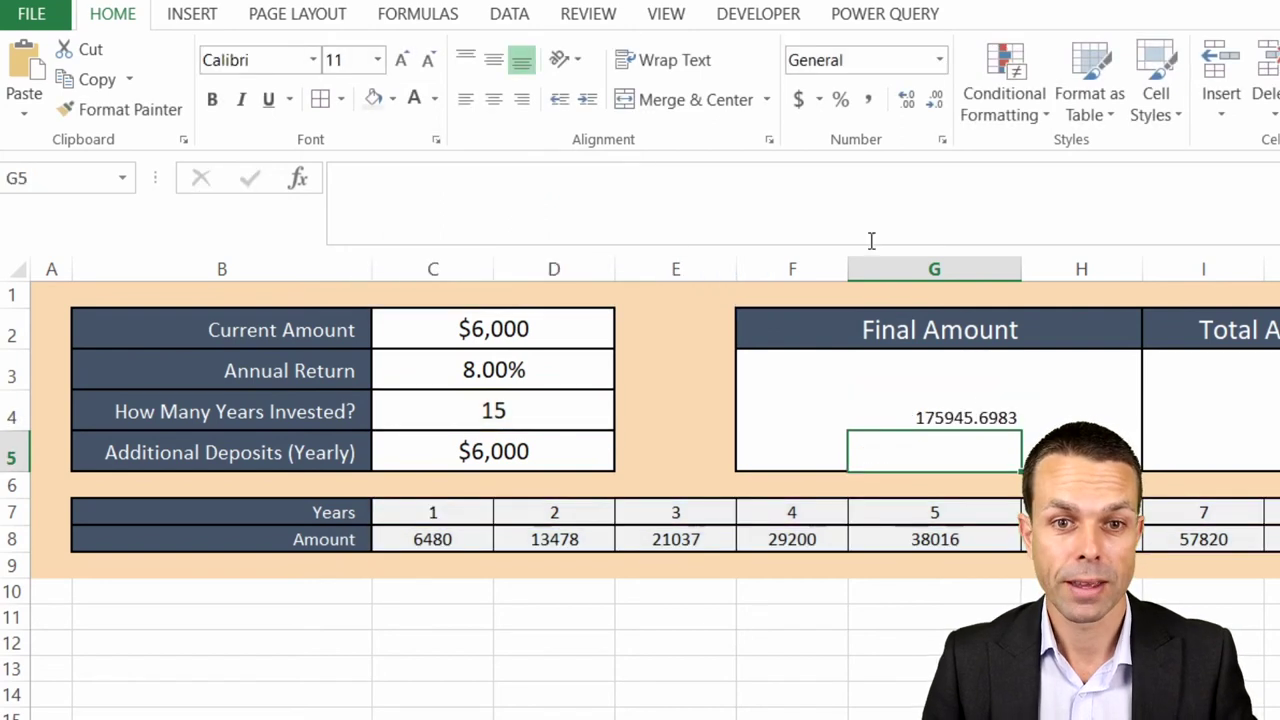
Step: Centre the final amount in G4 horizontally and vertically and show it without decimals
{"action": "left_click", "coordinate": [943, 404]}
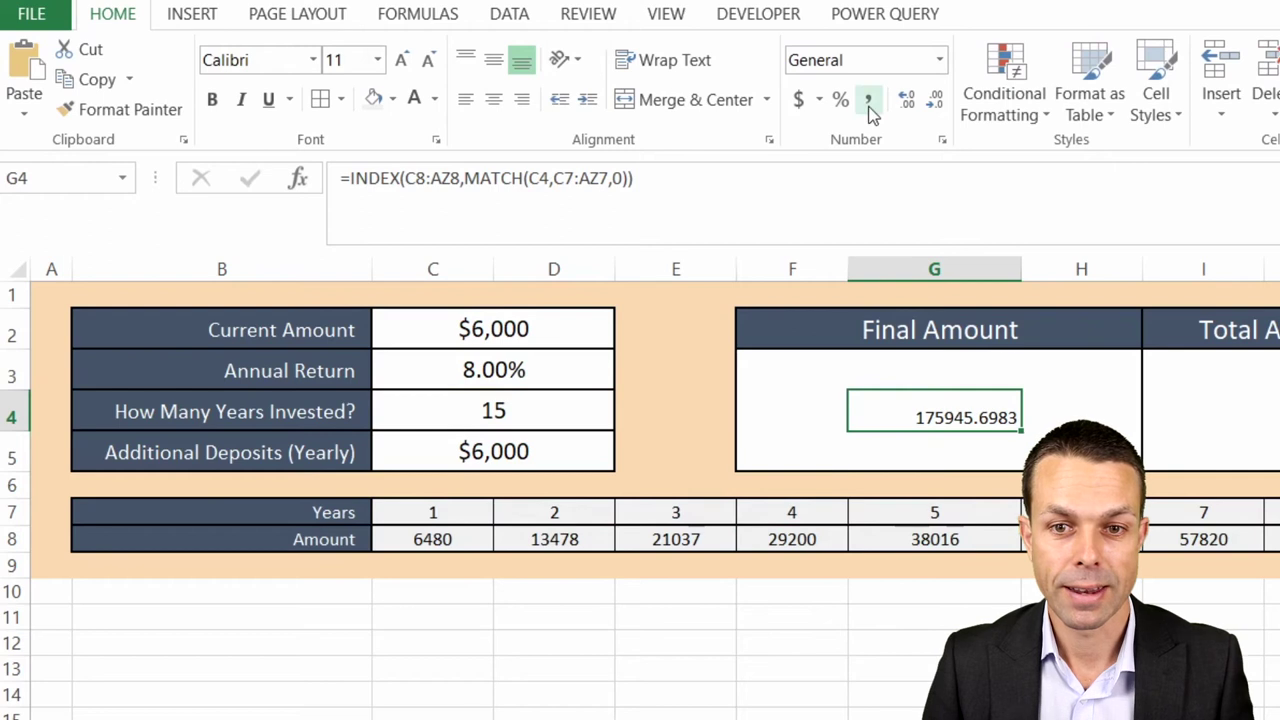
{"action": "left_click", "coordinate": [493, 60]}
{"action": "left_click", "coordinate": [493, 99]}
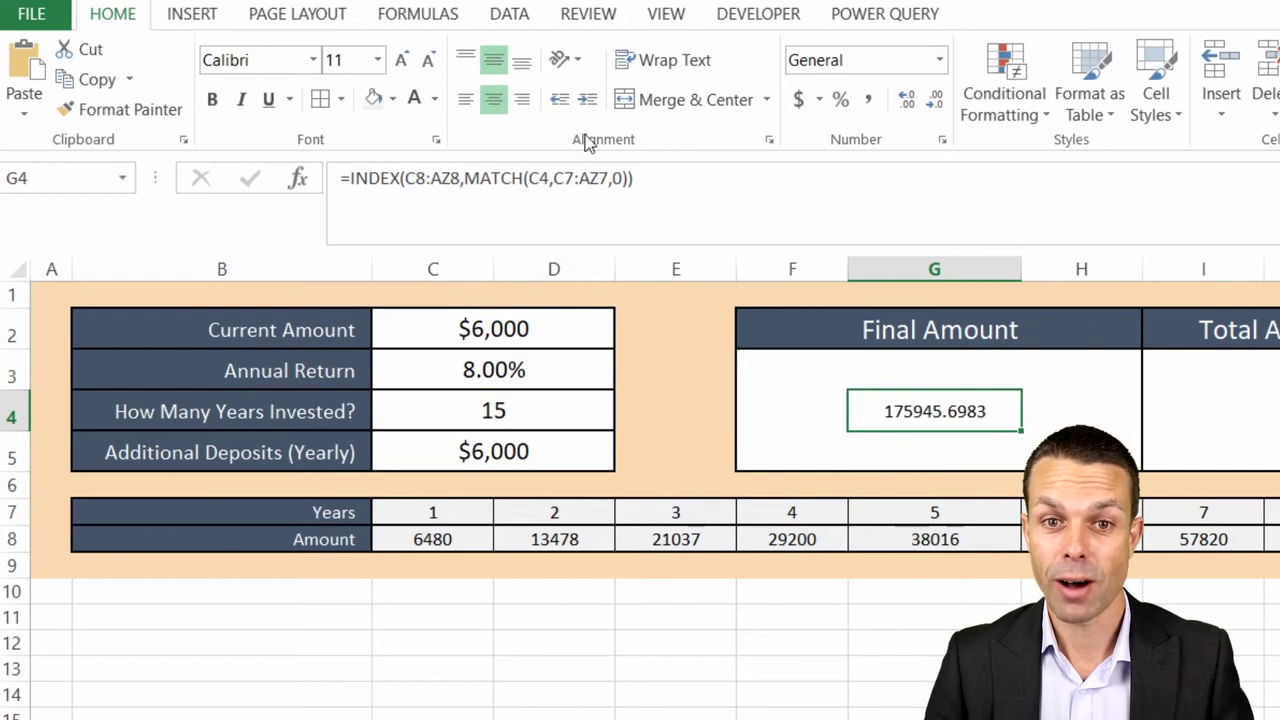
{"action": "left_click", "coordinate": [933, 104]}
{"action": "left_click", "coordinate": [933, 104]}
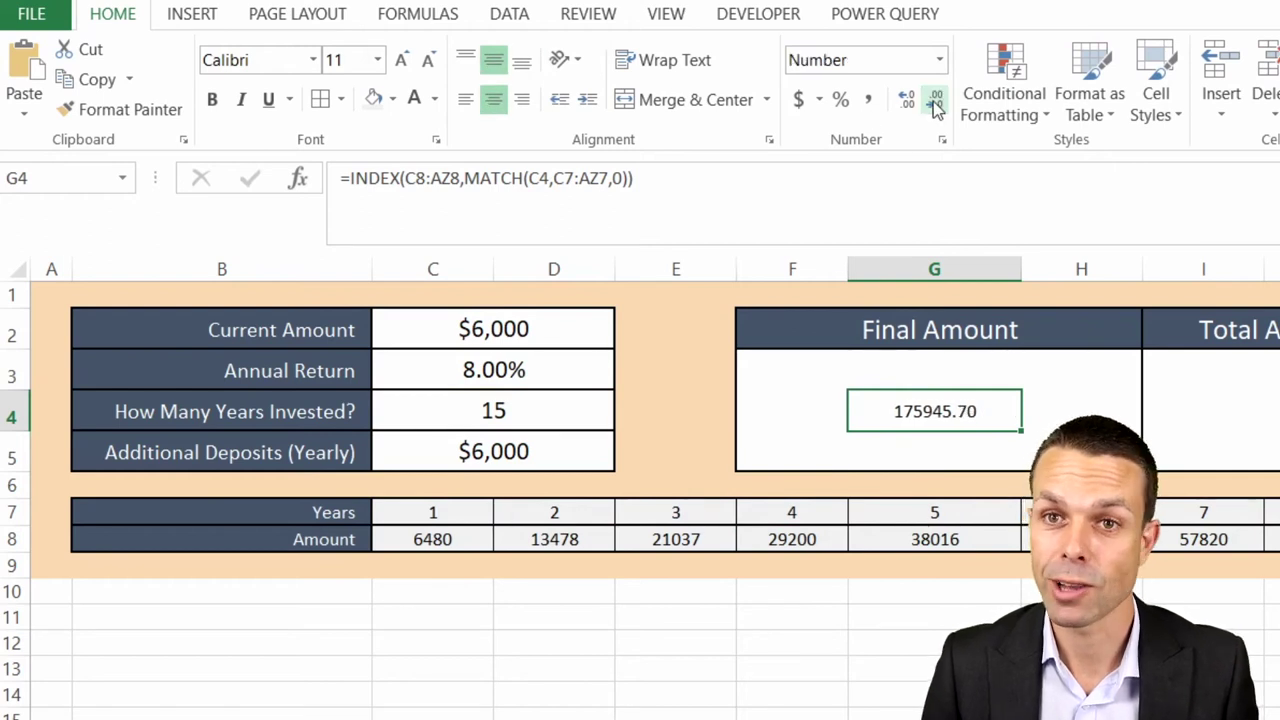
{"action": "left_click", "coordinate": [933, 104]}
{"action": "left_click", "coordinate": [933, 104]}
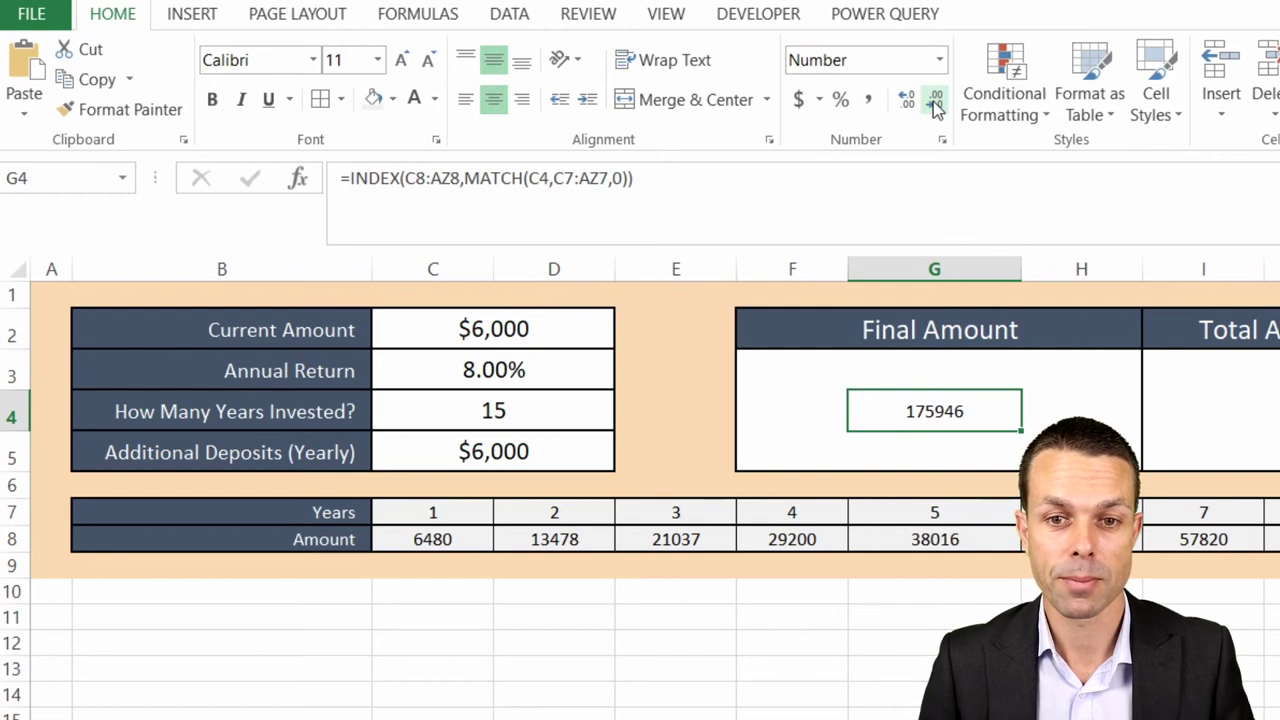
Step: Enlarge the text of the final amount in G4 by three font size steps
{"action": "key", "text": "ctrl+shift+period"}
{"action": "key", "text": "ctrl+shift+period"}
{"action": "key", "text": "ctrl+shift+period"}
{"action": "left_click", "coordinate": [1069, 400]}
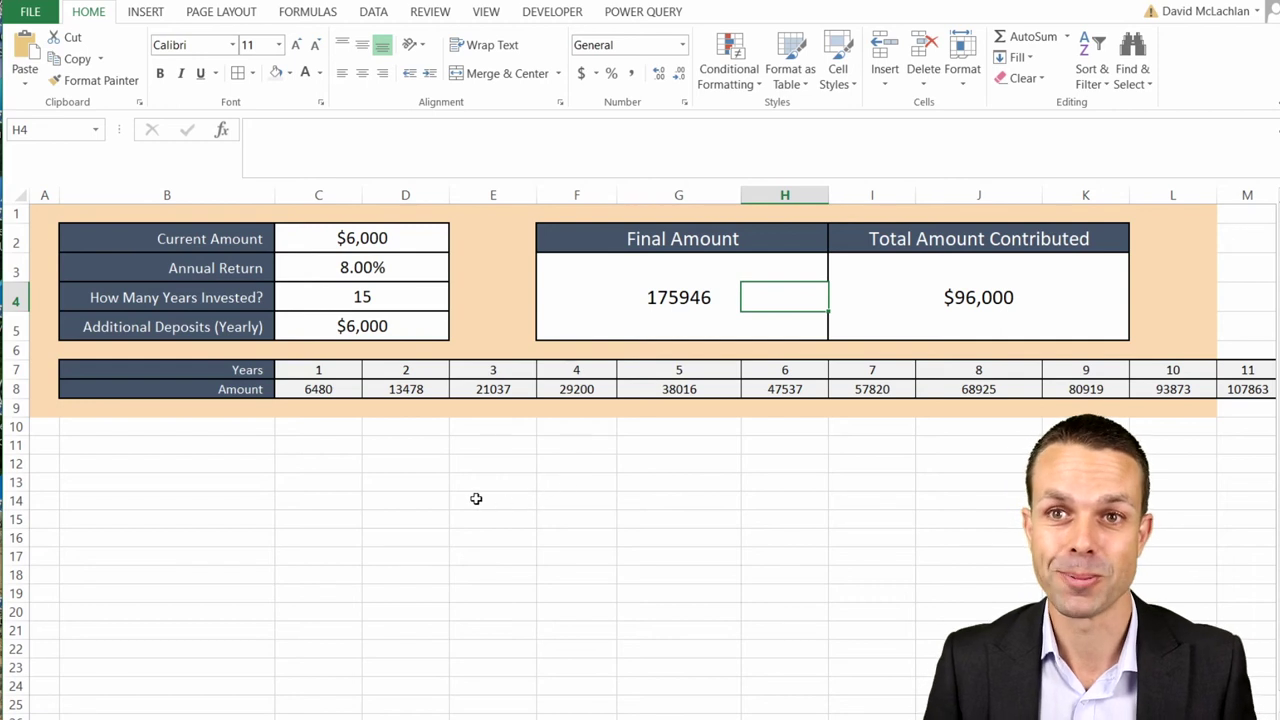
Step: Enter the formula =OFFSET($C$7,1,0,1,$C$4) in J11 to reference the amounts for the invested years
{"action": "left_click", "coordinate": [872, 445]}
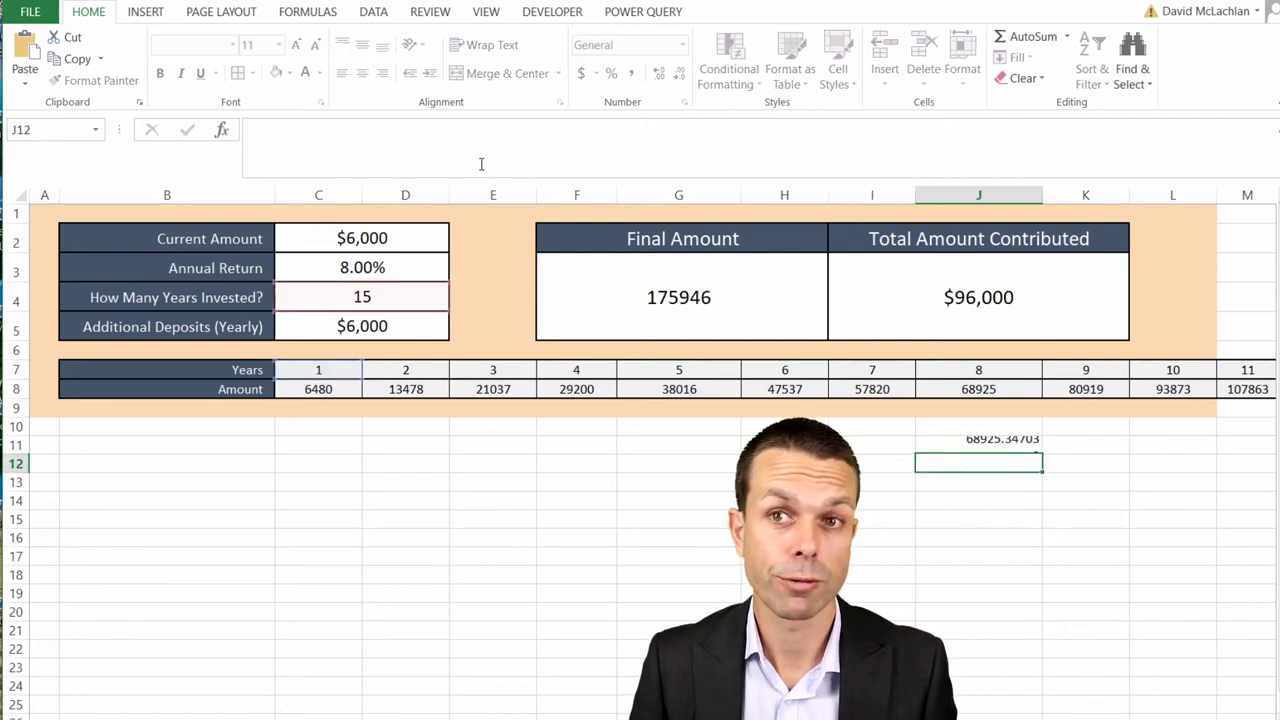
{"action": "left_click", "coordinate": [961, 449]}
{"action": "left_click_drag", "start_coordinate": [309, 371], "coordinate": [1241, 367]}
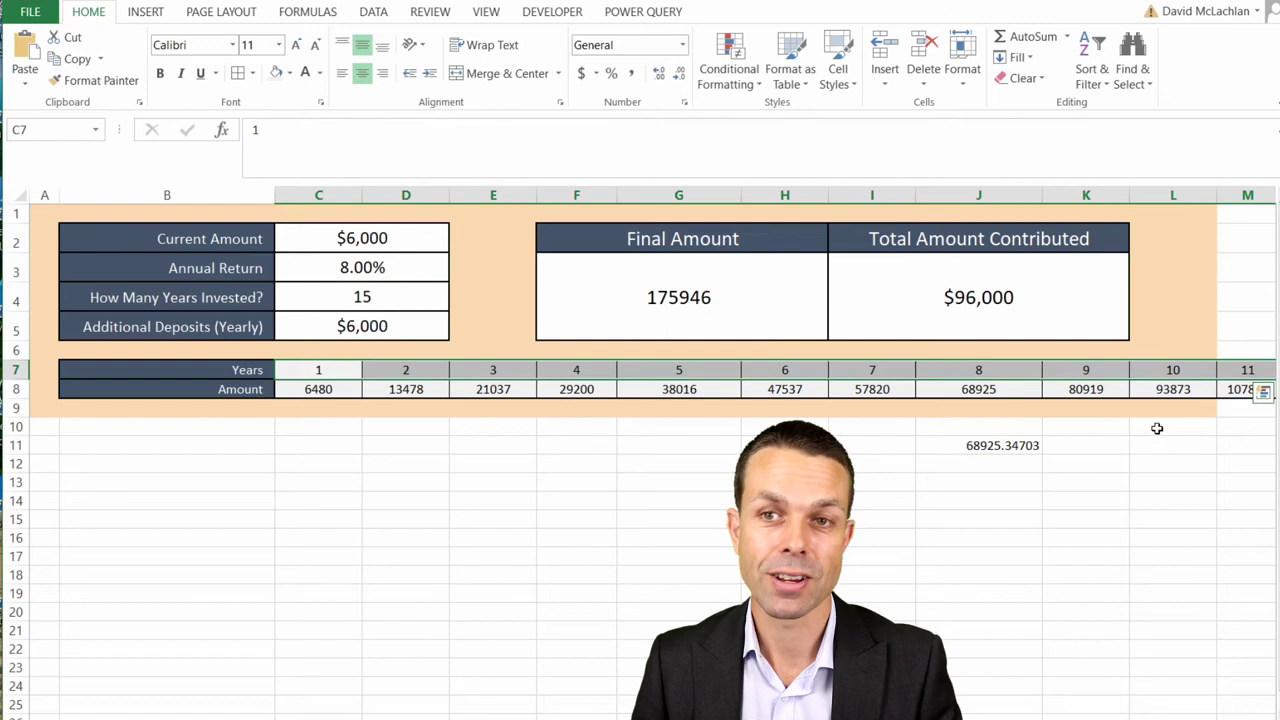
{"action": "left_click", "coordinate": [997, 452]}
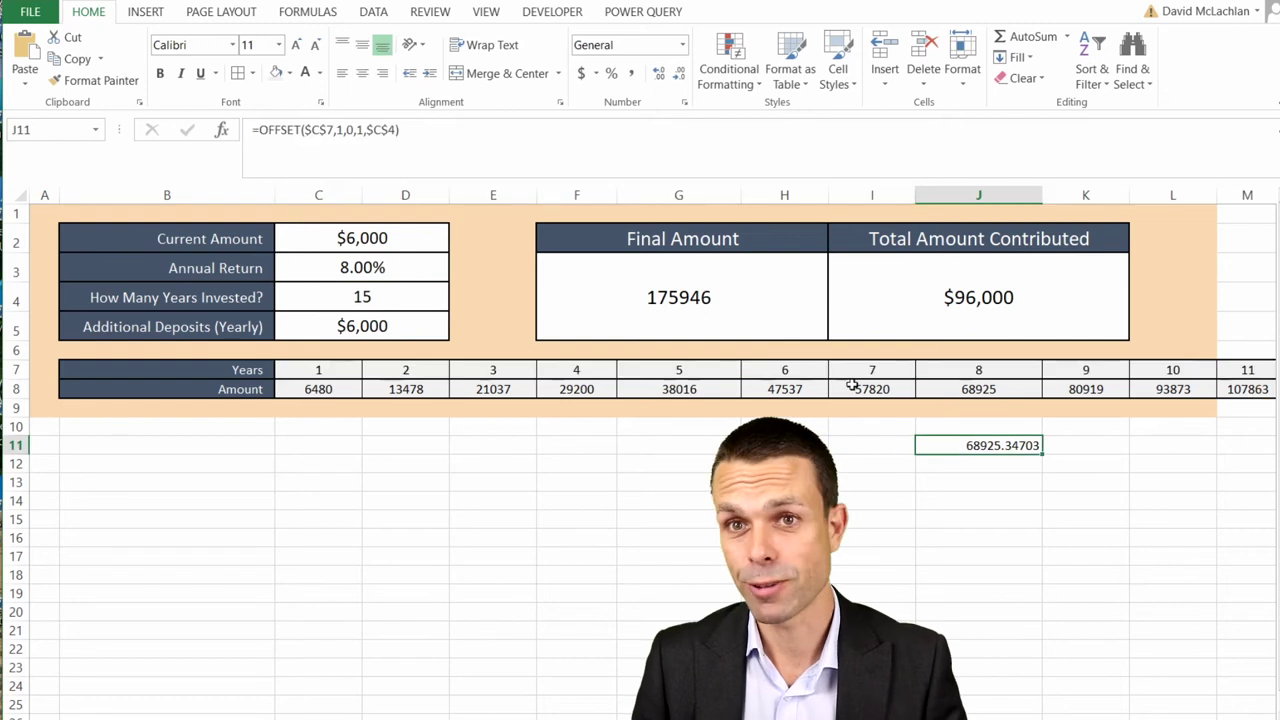
{"action": "left_click", "coordinate": [423, 130]}
{"action": "left_click_drag", "start_coordinate": [423, 130], "coordinate": [250, 130]}
{"action": "key", "text": "Escape"}
{"action": "key", "text": "Down"}
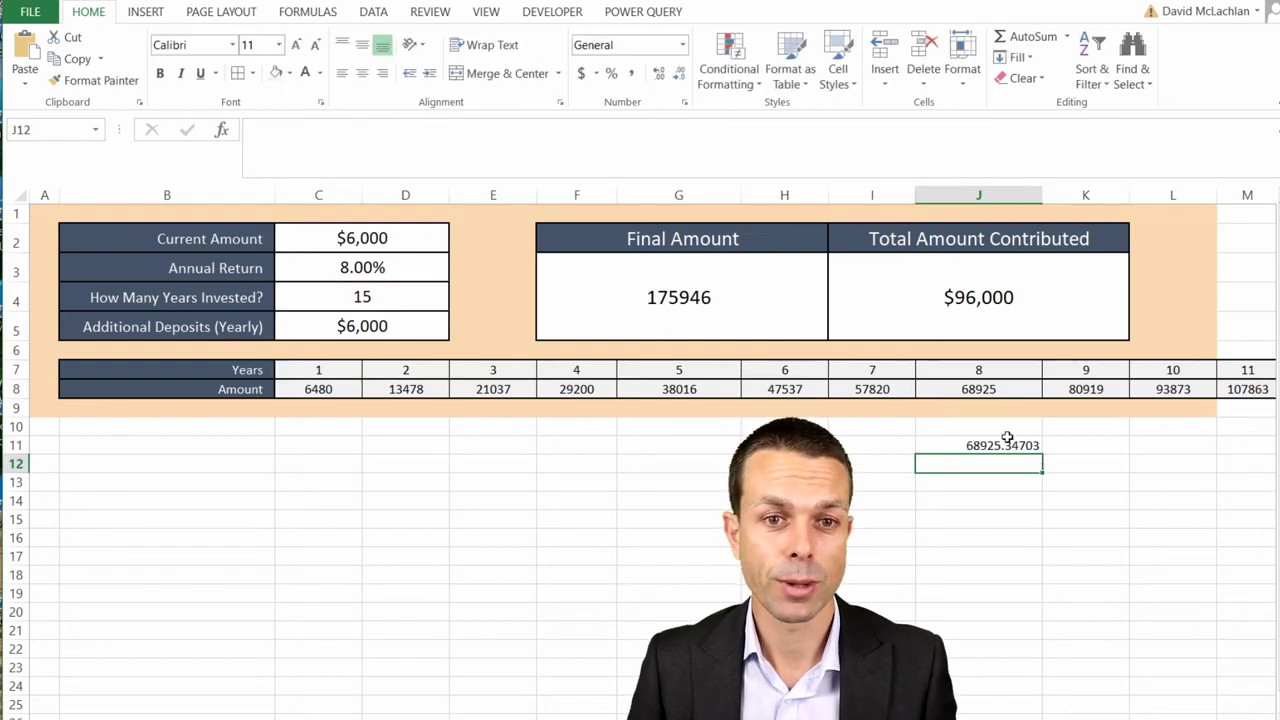
Step: Show the OFFSET result in J11 with two decimals
{"action": "left_click", "coordinate": [986, 447]}
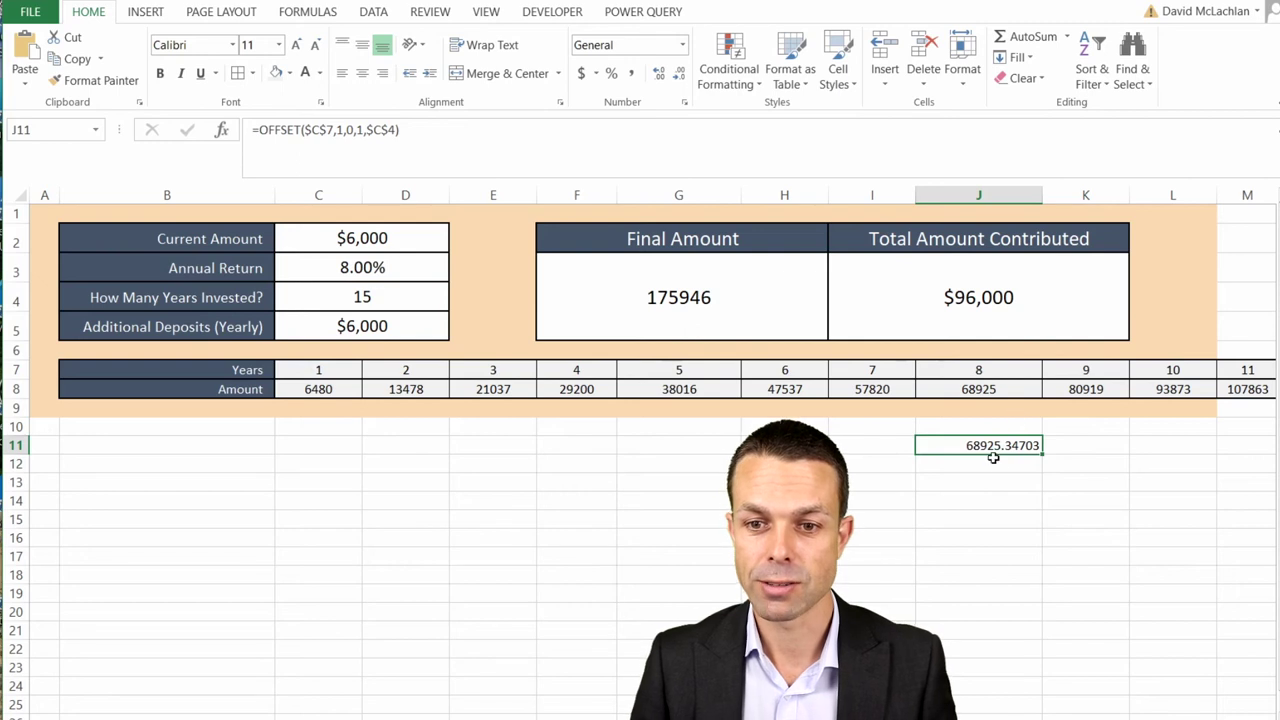
{"action": "left_click", "coordinate": [681, 74]}
{"action": "left_click", "coordinate": [681, 74]}
{"action": "left_click", "coordinate": [681, 74]}
{"action": "left_click", "coordinate": [681, 74]}
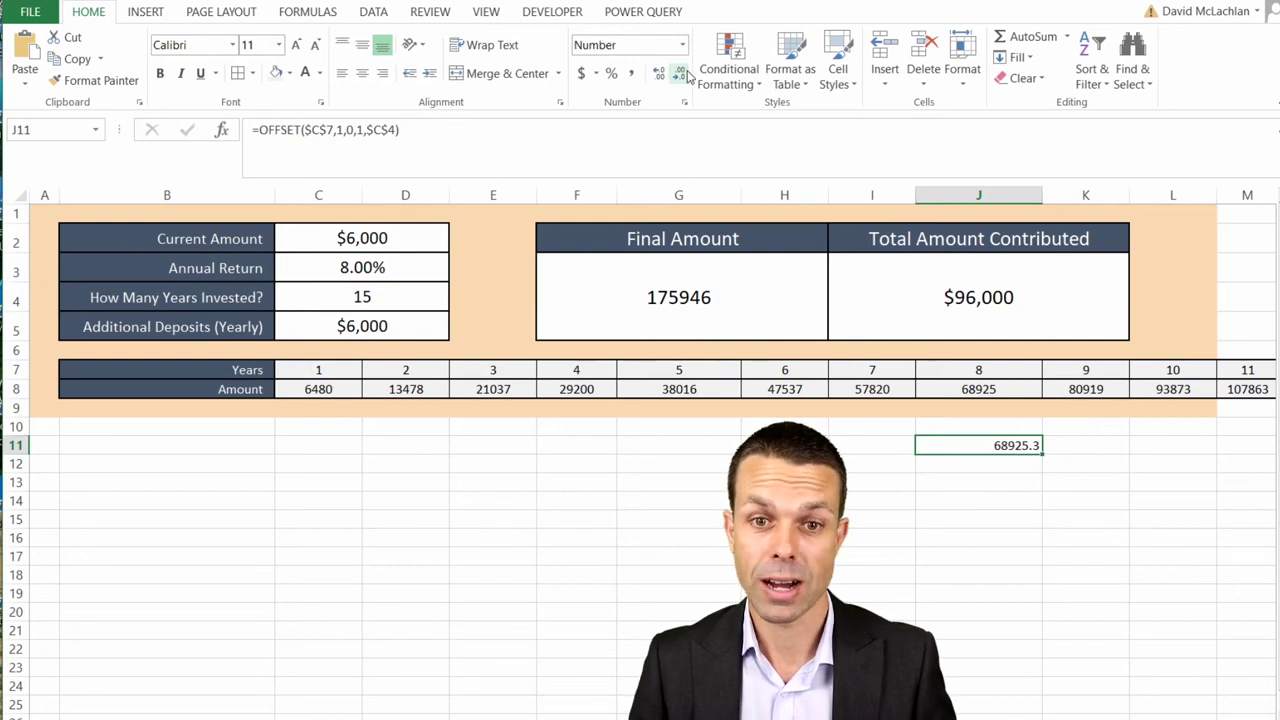
{"action": "left_click", "coordinate": [659, 74]}
{"action": "left_click", "coordinate": [895, 445]}
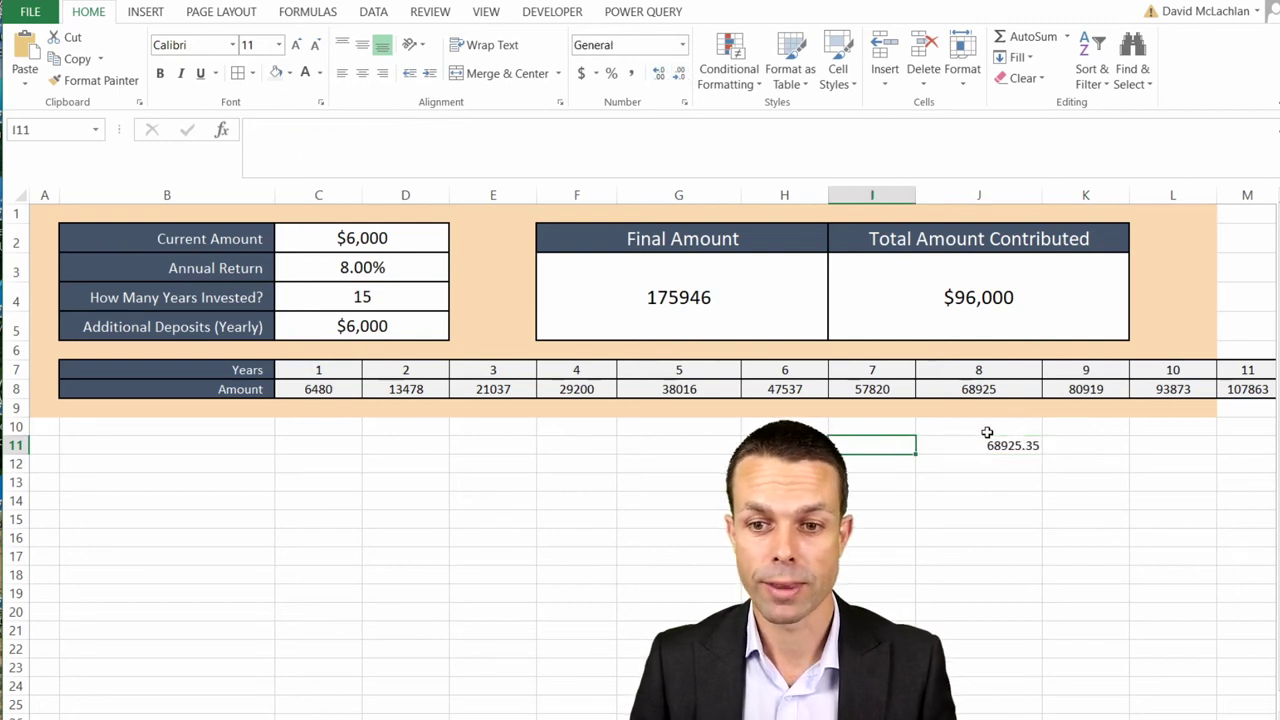
Step: Copy the OFFSET formula from J11 and start a new workbook-level defined name called CompRange
{"action": "left_click", "coordinate": [997, 443]}
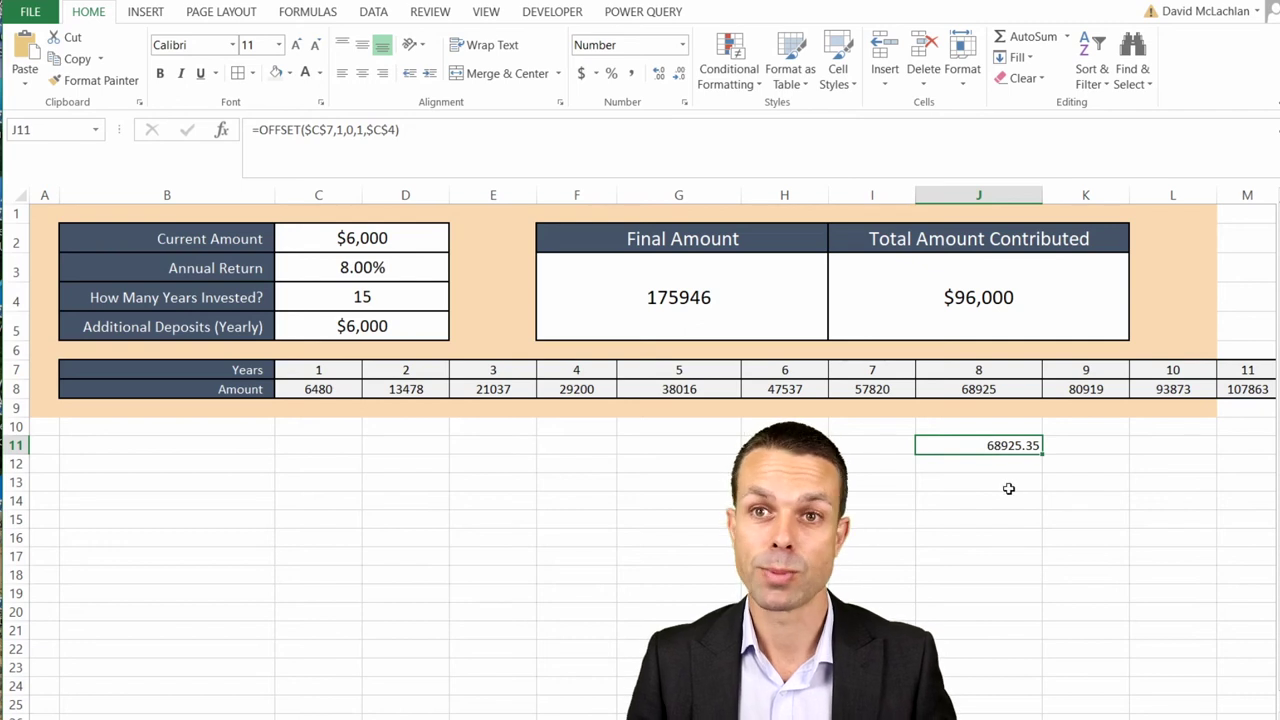
{"action": "key", "text": "F2"}
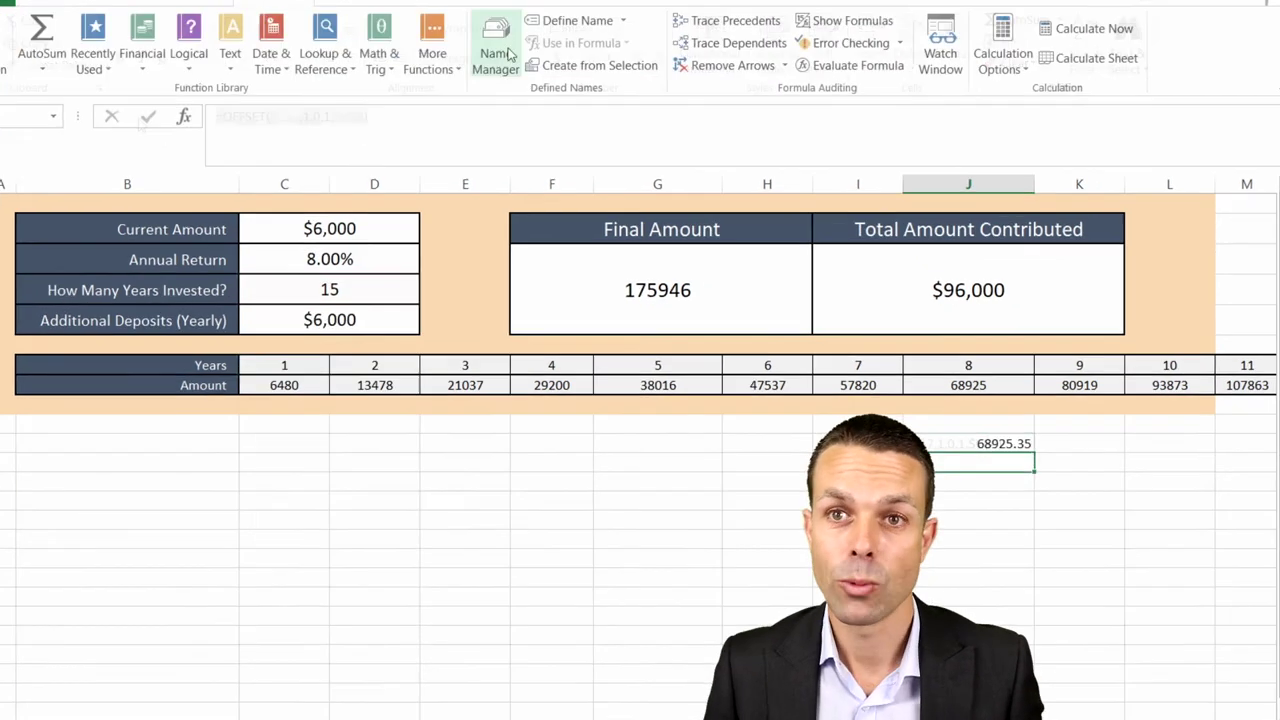
{"action": "left_click", "coordinate": [505, 54]}
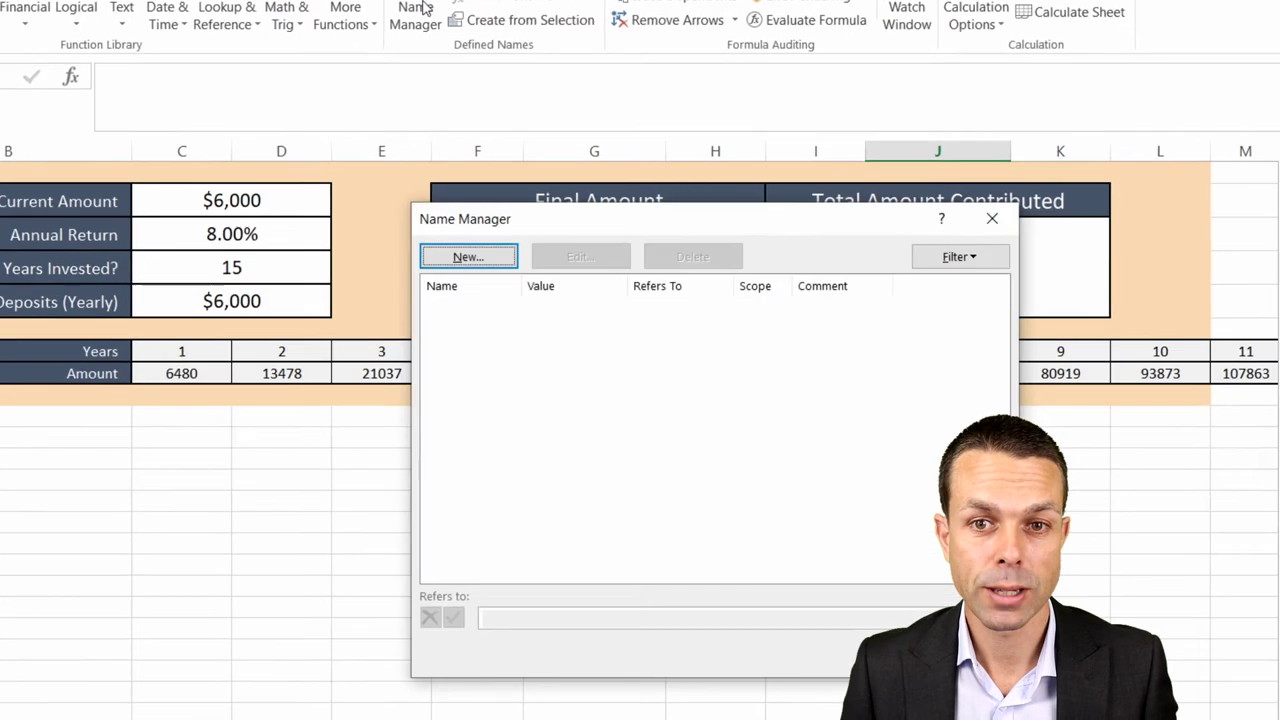
{"action": "left_click", "coordinate": [422, 233]}
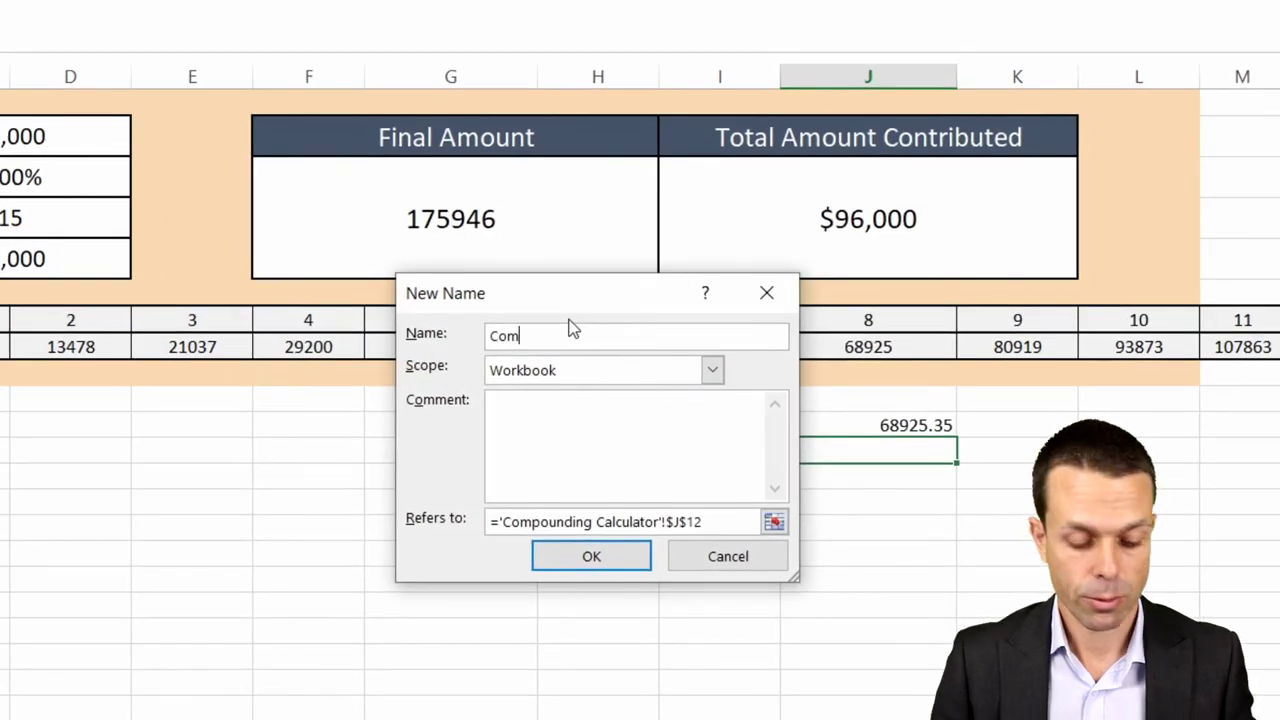
{"action": "type", "text": "CompRange"}
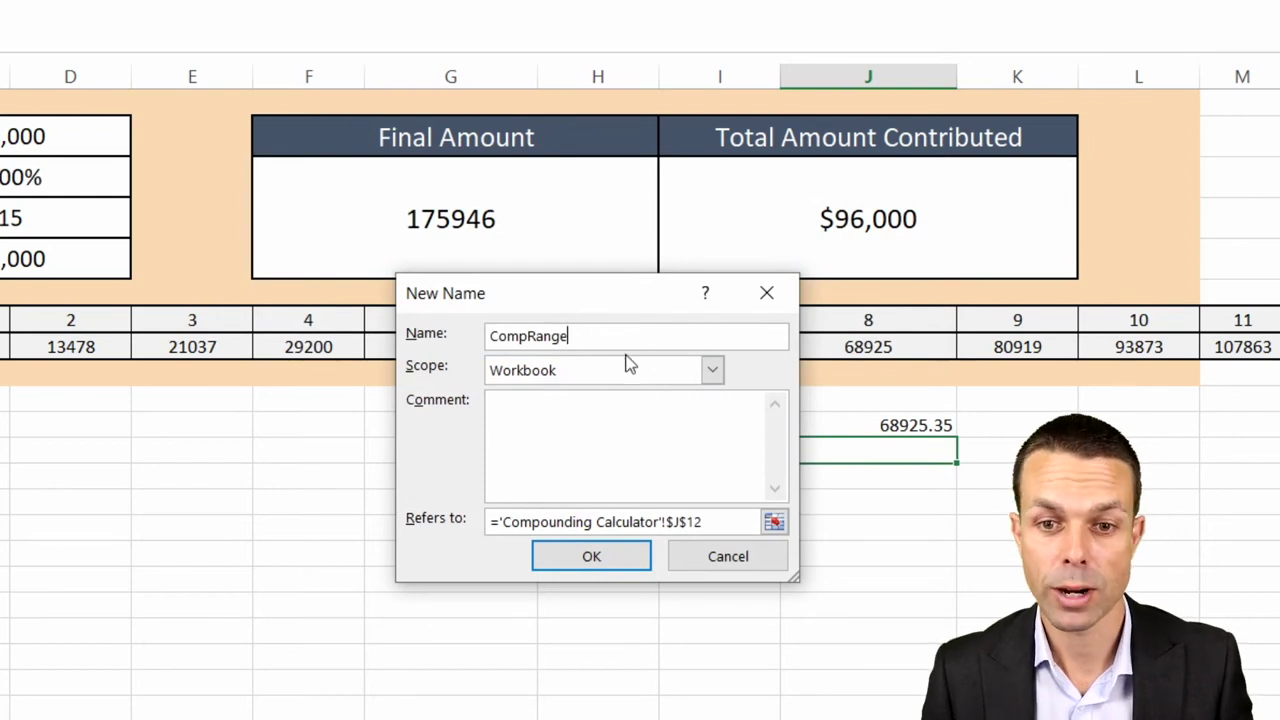
Step: Set CompRange to refer to =OFFSET($C$7,1,0,1,$C$4), save the name and close the Name Manager
{"action": "left_click", "coordinate": [540, 521]}
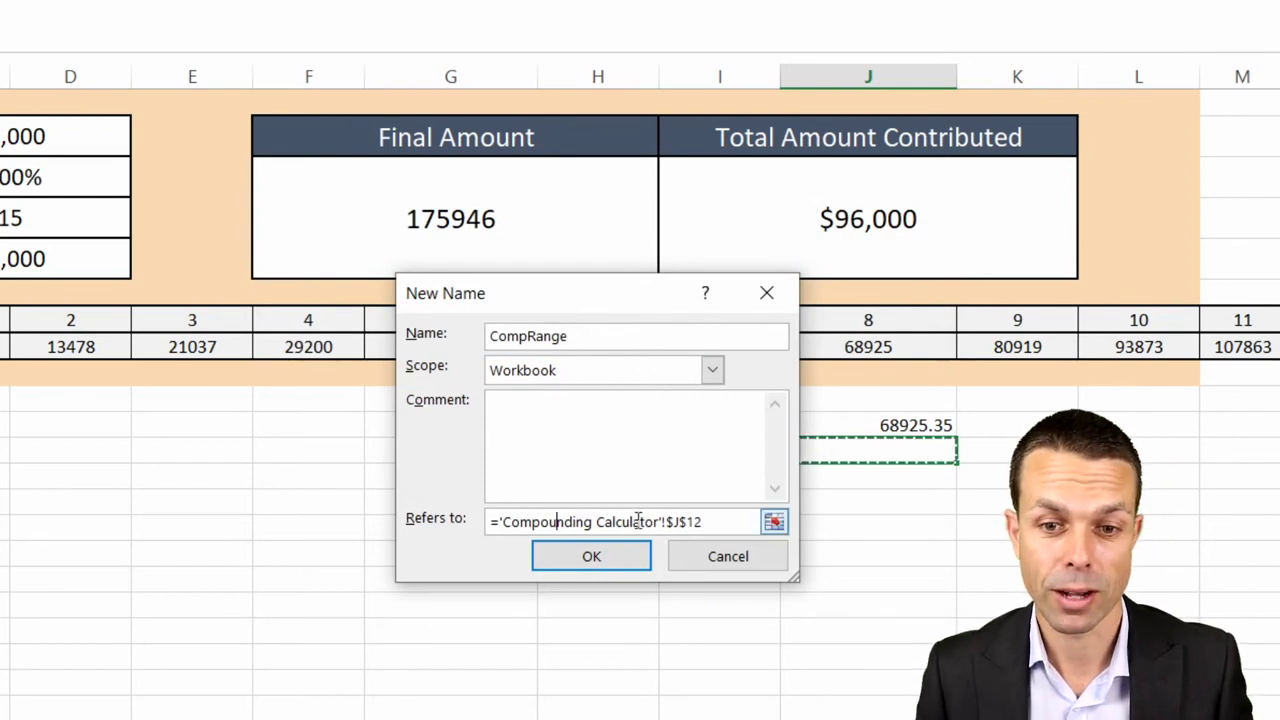
{"action": "left_click_drag", "start_coordinate": [712, 521], "coordinate": [514, 521]}
{"action": "left_click", "coordinate": [495, 533]}
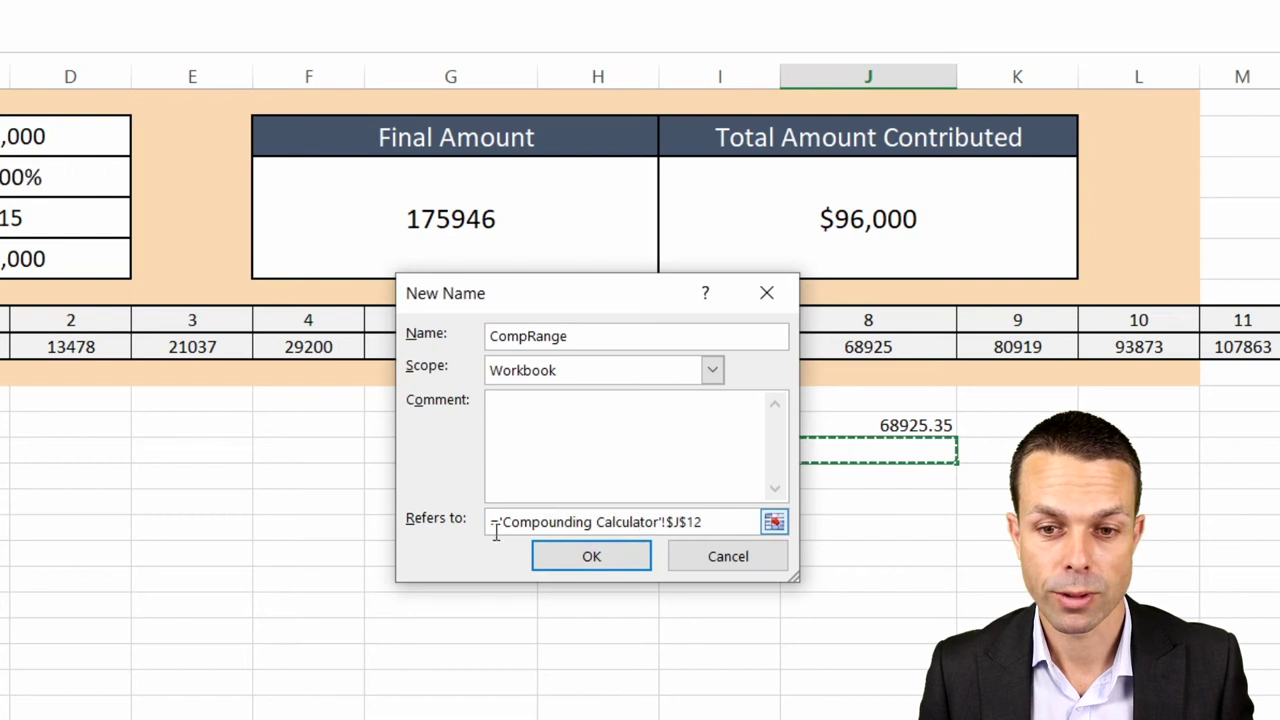
{"action": "key", "text": "shift+End"}
{"action": "key", "text": "BackSpace"}
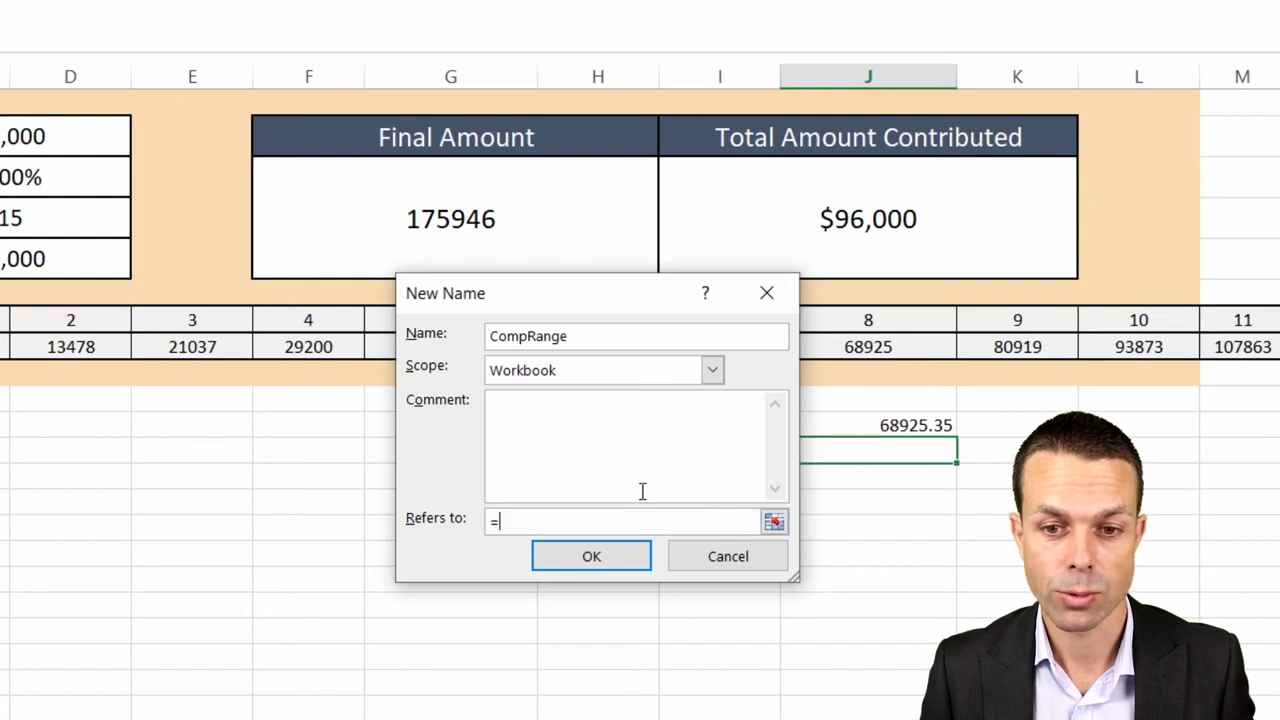
{"action": "key", "text": "BackSpace"}
{"action": "key", "text": "ctrl+v"}
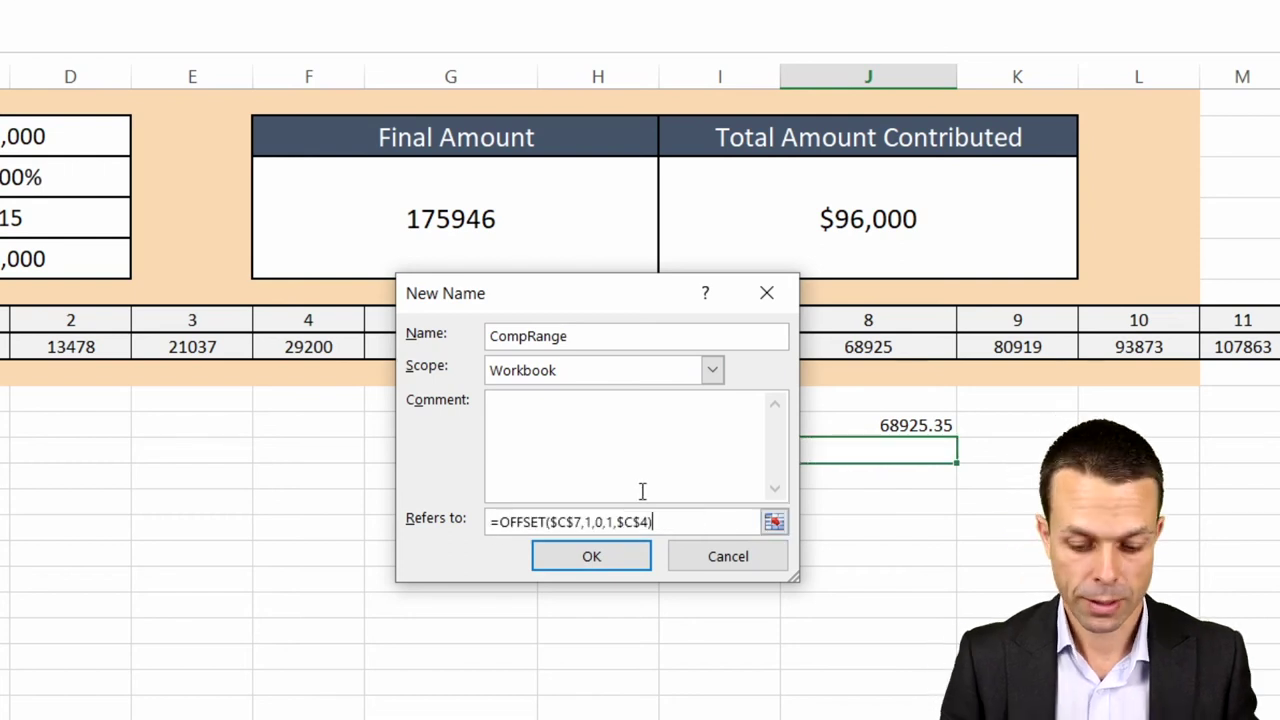
{"action": "left_click", "coordinate": [598, 563]}
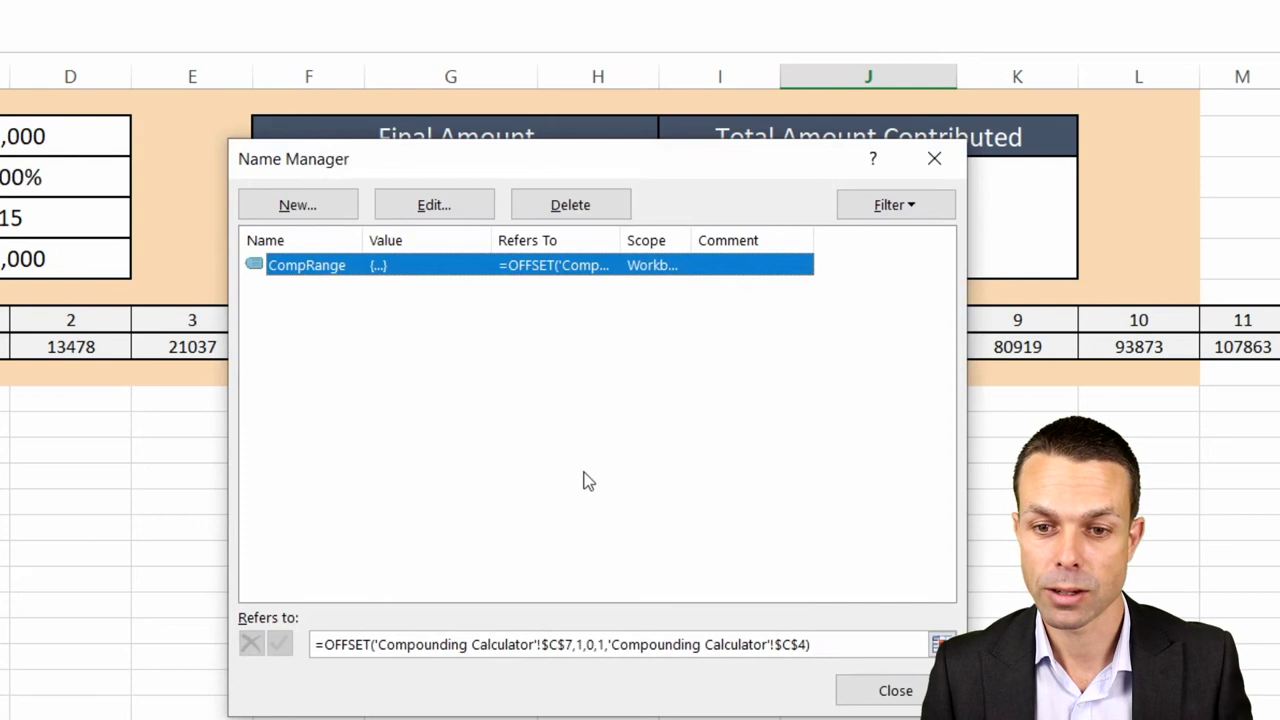
{"action": "left_click", "coordinate": [888, 693]}
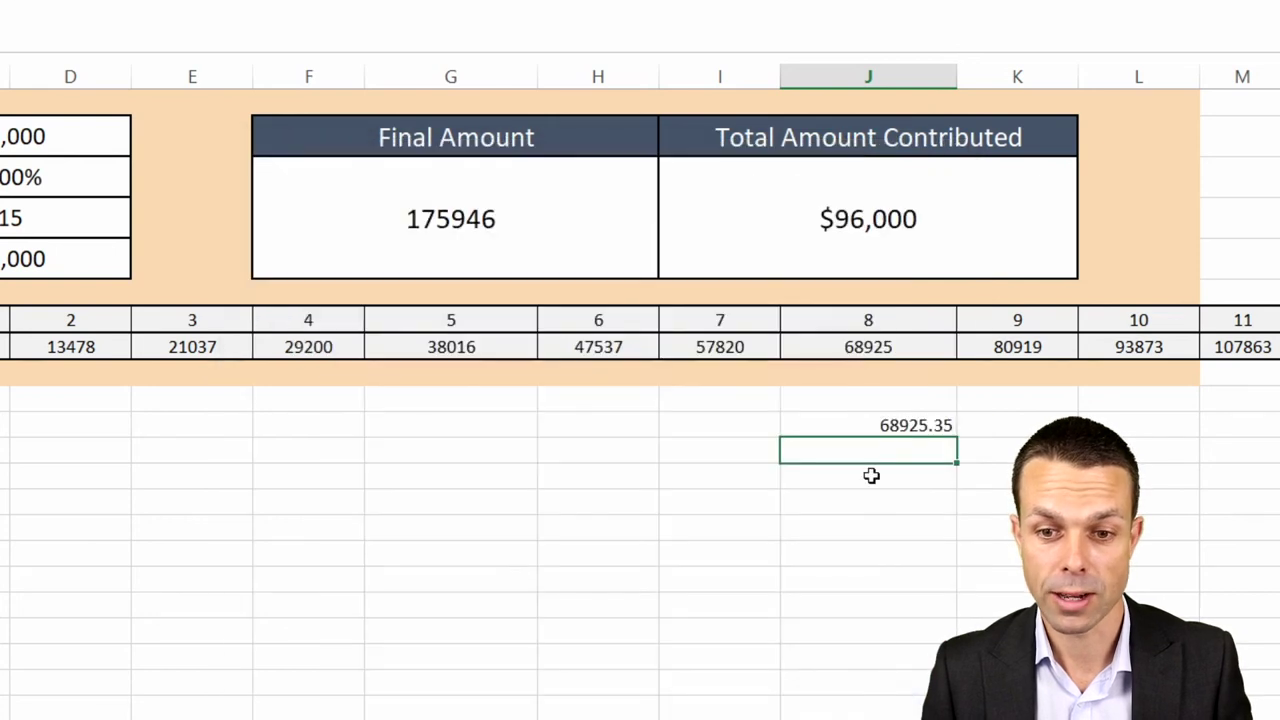
Step: Replace the OFFSET formula in J11 with the text CompRange
{"action": "left_click", "coordinate": [887, 425]}
{"action": "key", "text": "F2"}
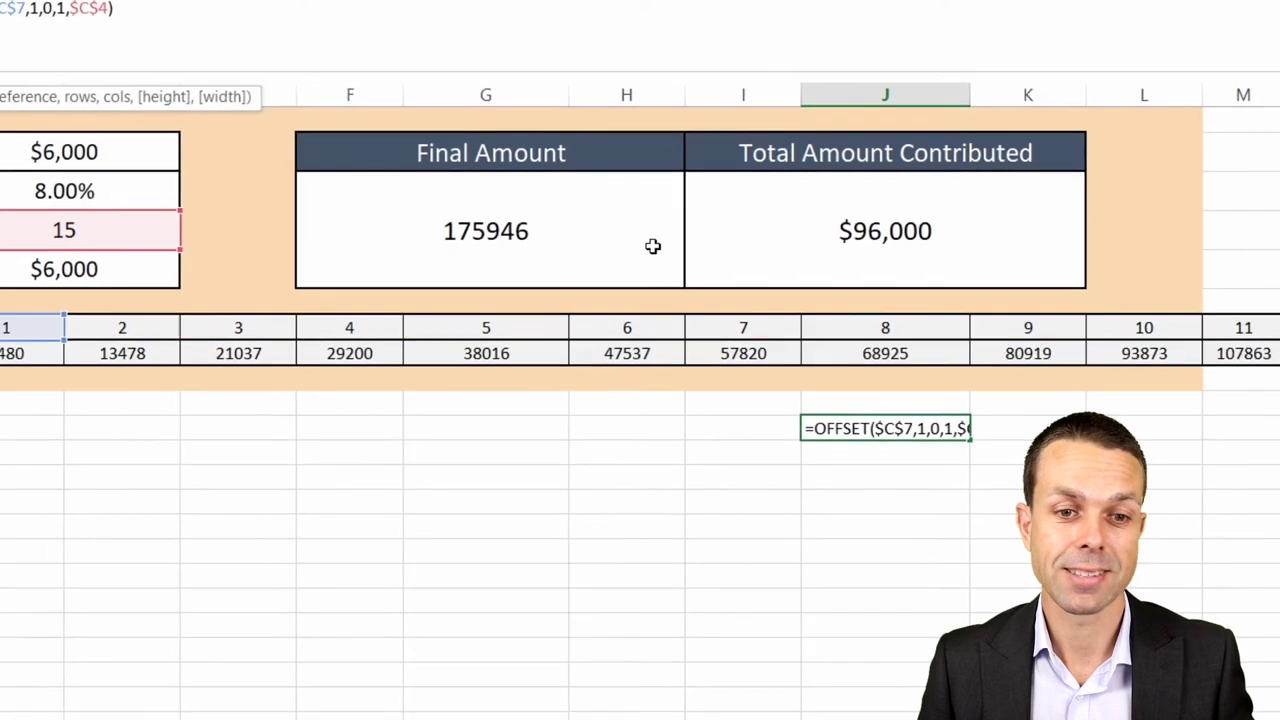
{"action": "key", "text": "Return"}
{"action": "left_click", "coordinate": [495, 238]}
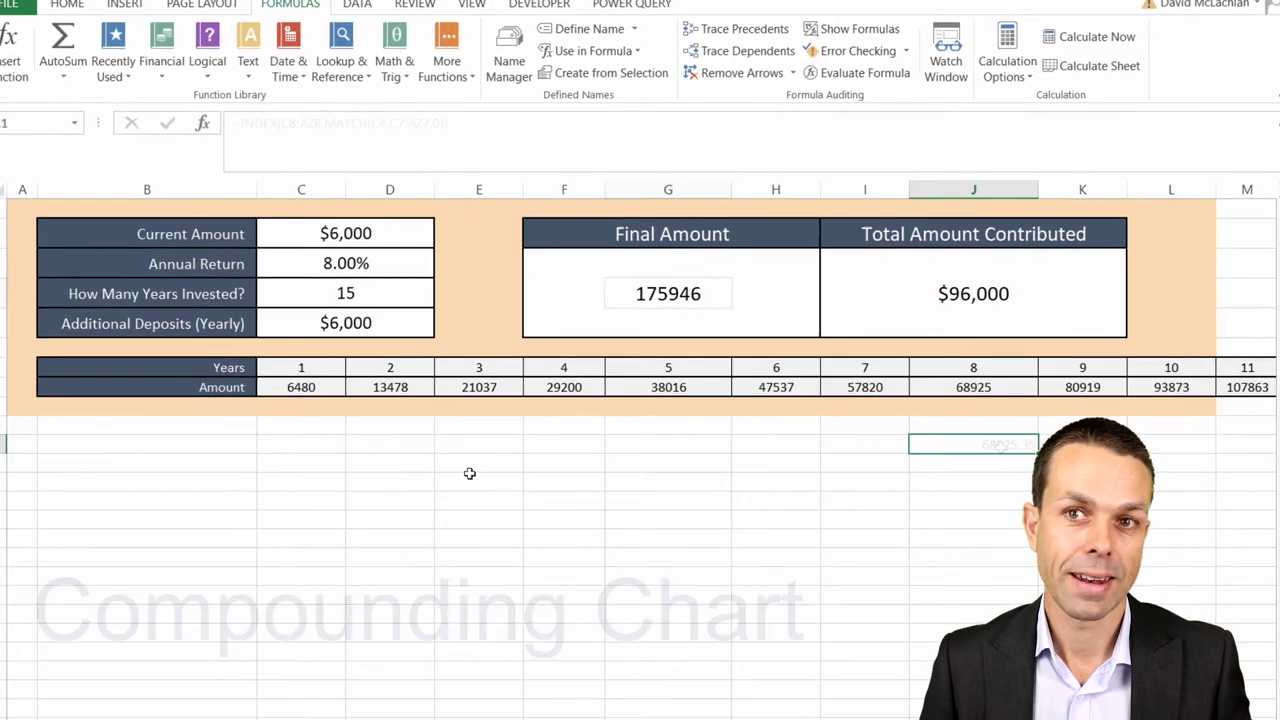
{"action": "type", "text": "CompRange"}
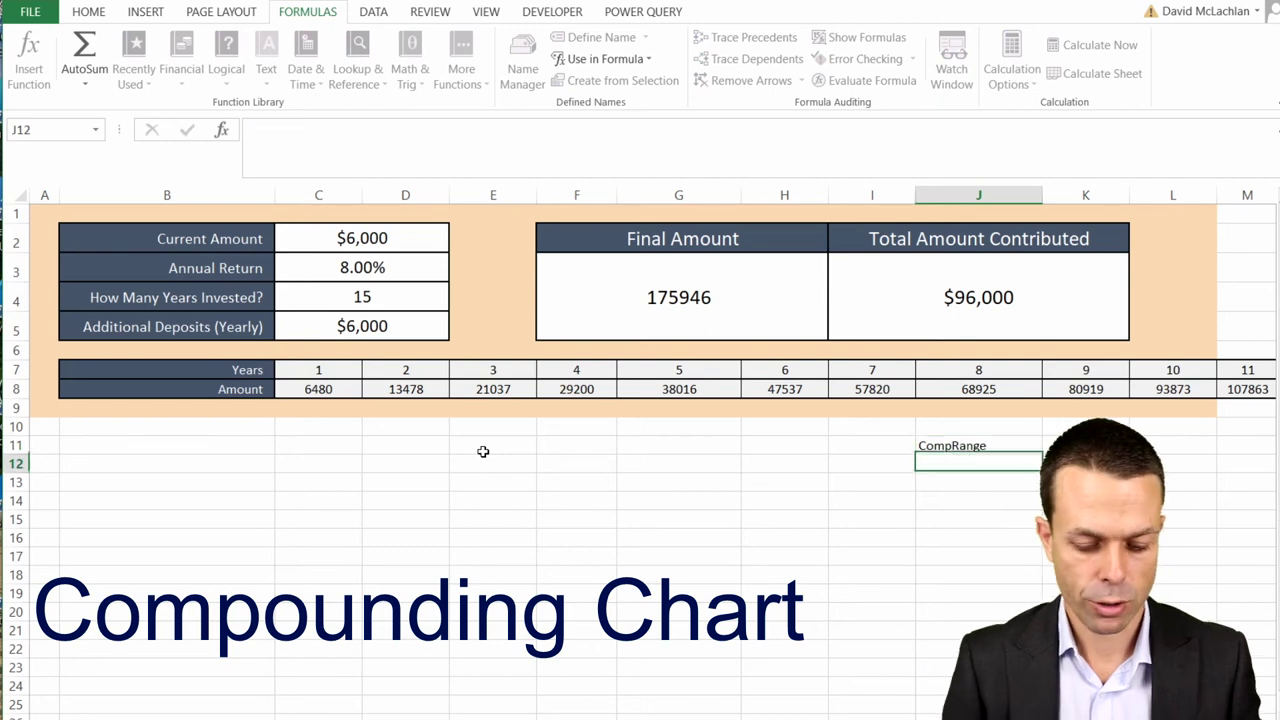
{"action": "key", "text": "Return"}
Step: Insert a plain 2-D line chart from the years and amounts in C7:L8 and place it below the table
{"action": "left_click", "coordinate": [301, 443]}
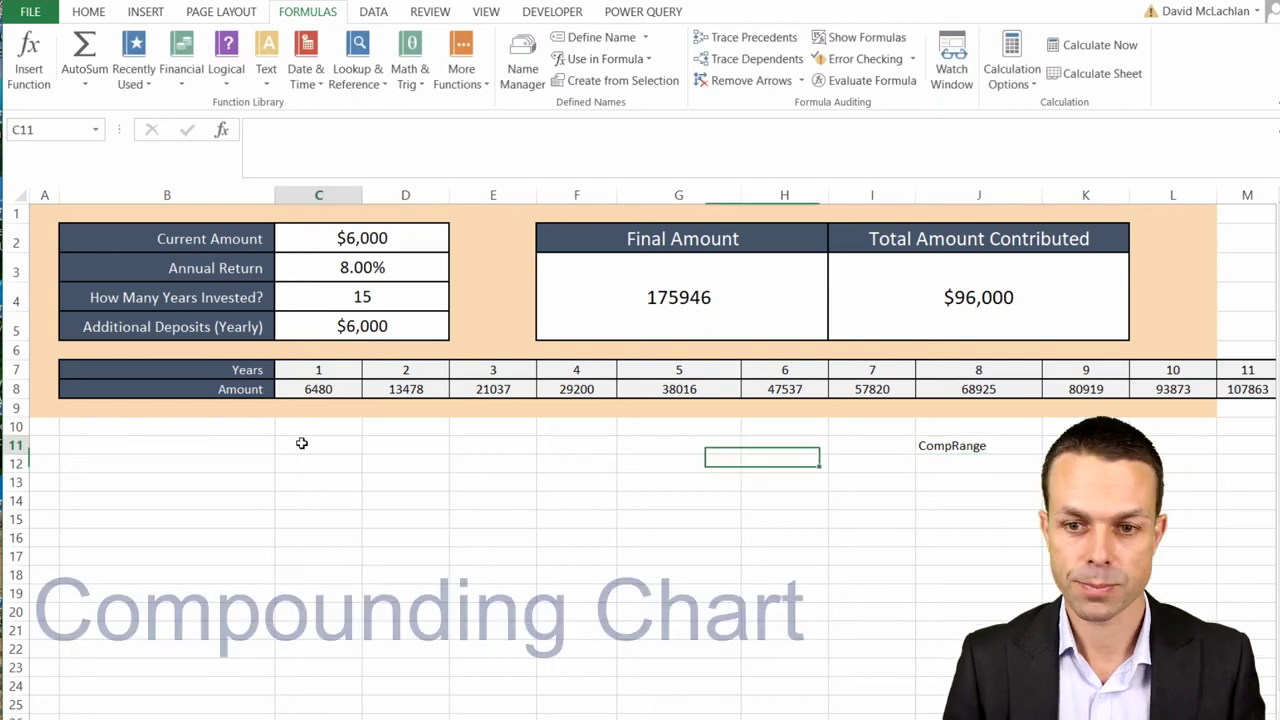
{"action": "left_click", "coordinate": [278, 387]}
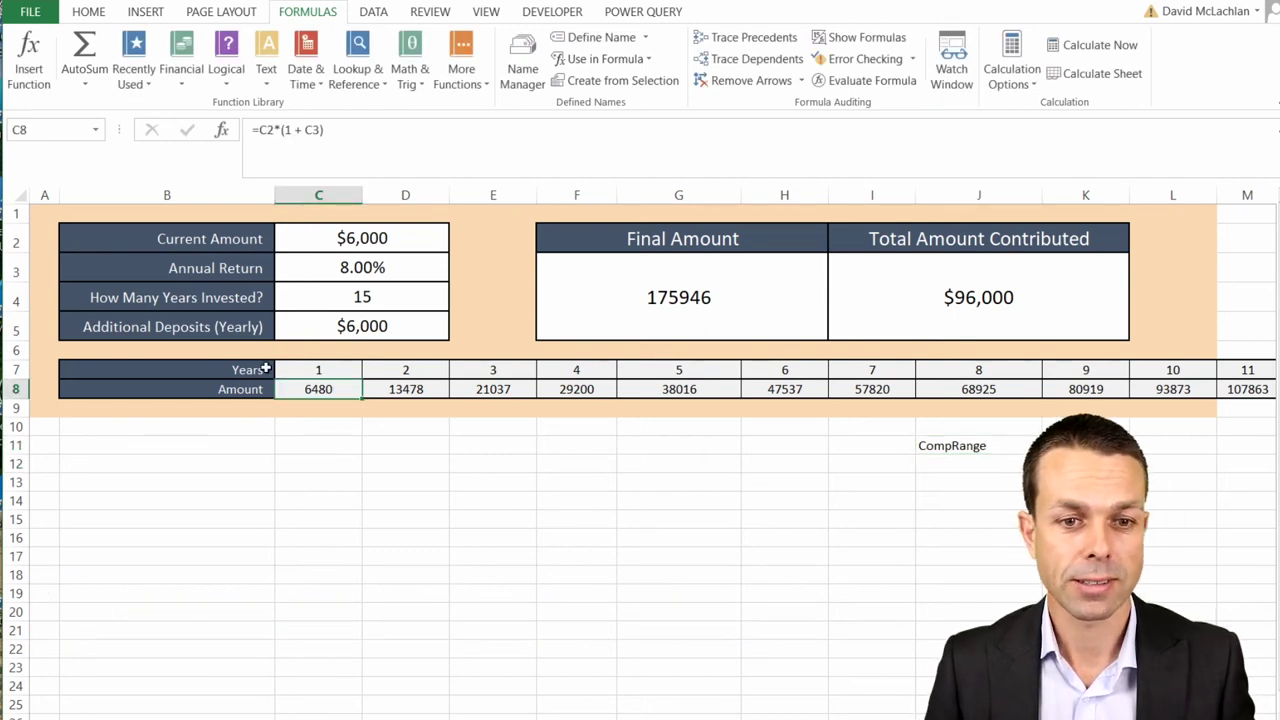
{"action": "left_click", "coordinate": [251, 366]}
{"action": "left_click_drag", "start_coordinate": [290, 370], "coordinate": [1200, 388]}
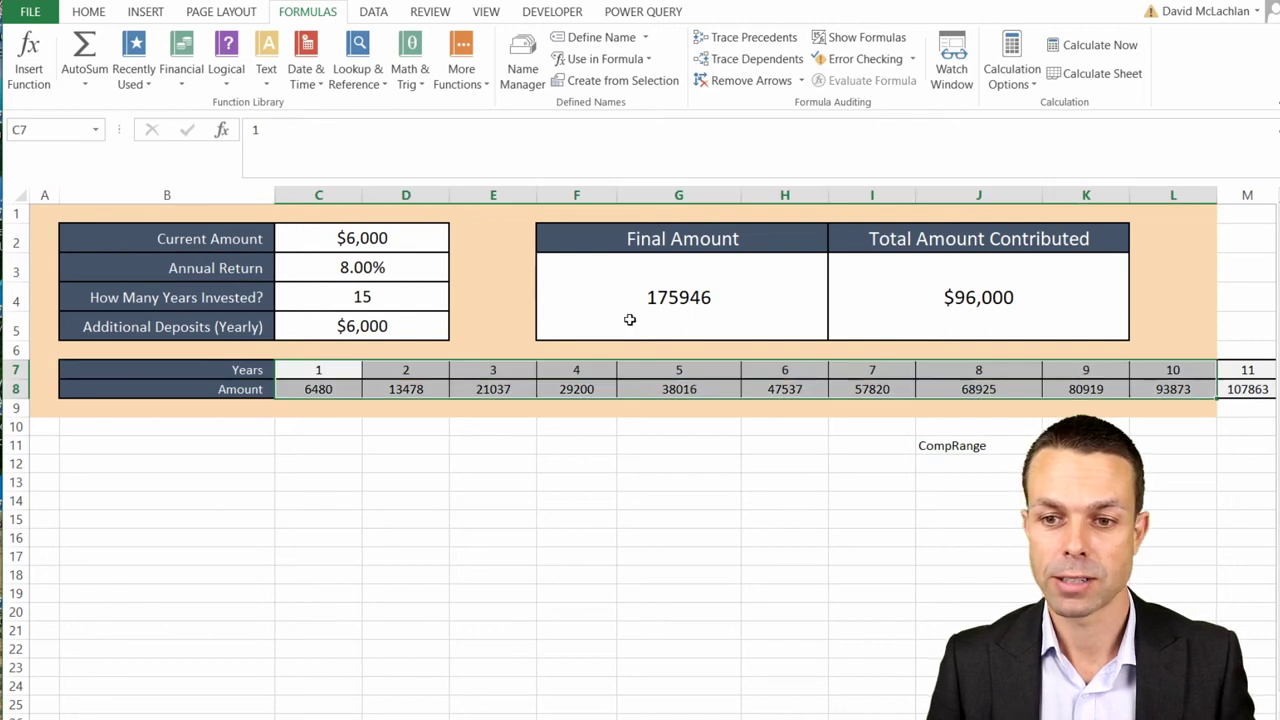
{"action": "left_click", "coordinate": [78, 13]}
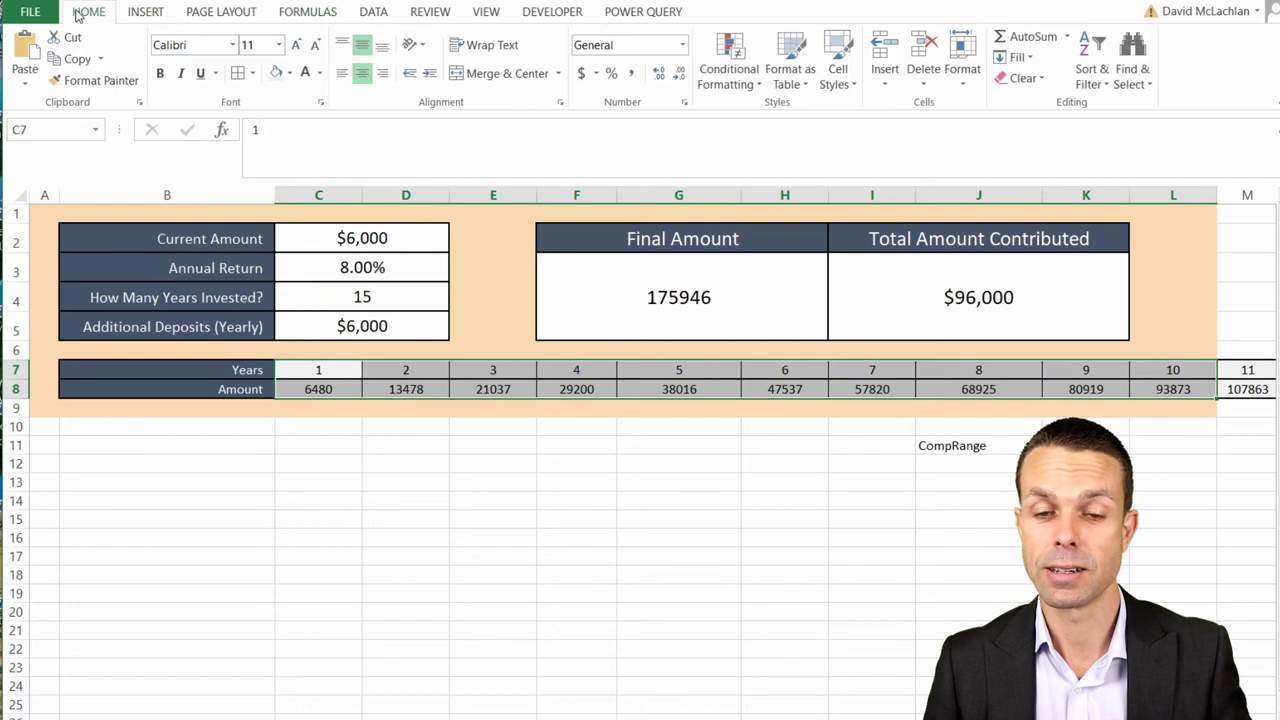
{"action": "left_click", "coordinate": [147, 12]}
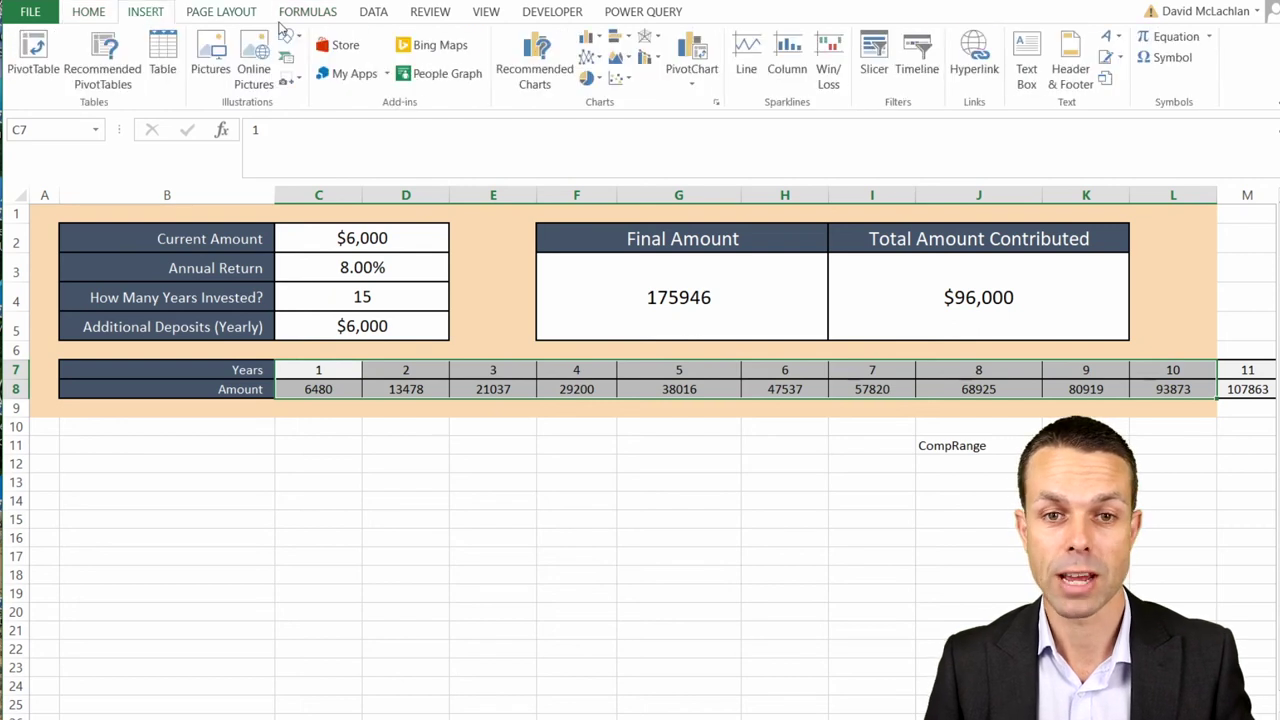
{"action": "left_click", "coordinate": [592, 58]}
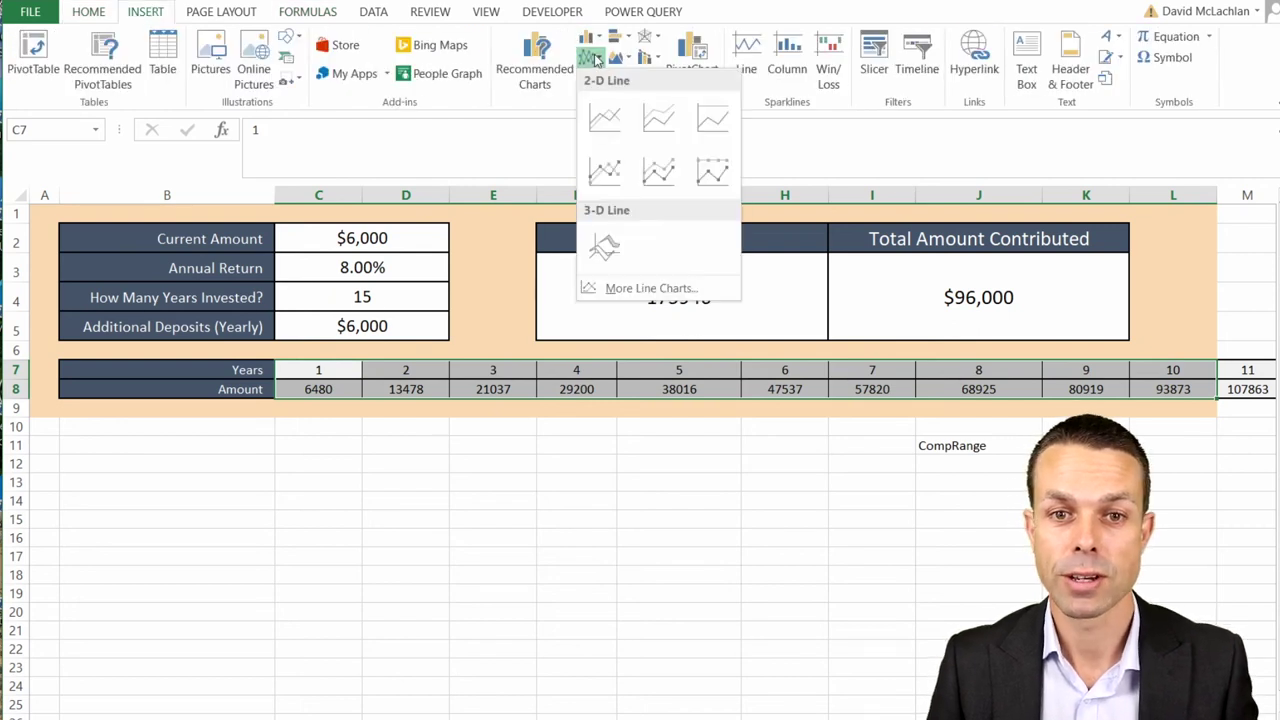
{"action": "left_click", "coordinate": [603, 119]}
{"action": "left_click_drag", "start_coordinate": [645, 321], "coordinate": [584, 431]}
Step: Title the chart "Compounding Chart" and delete the flat Series1 line that plots the years
{"action": "left_click", "coordinate": [586, 466]}
{"action": "double_click", "coordinate": [586, 466]}
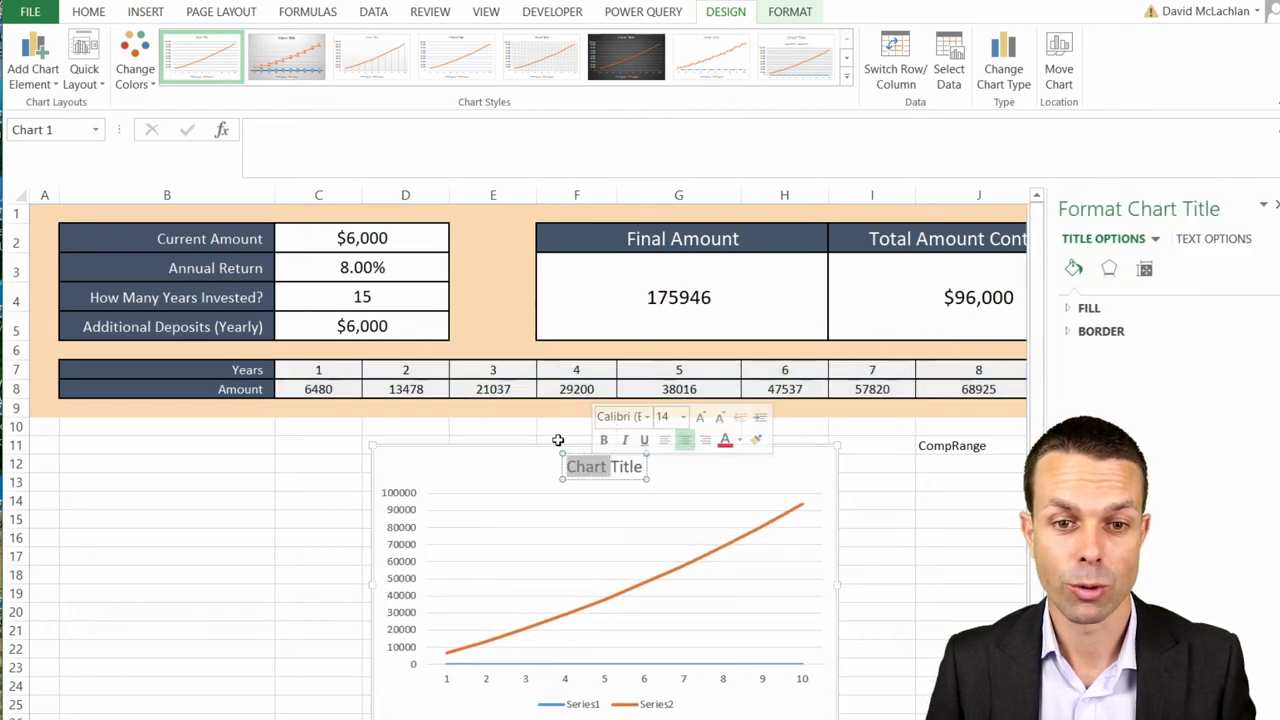
{"action": "triple_click", "coordinate": [583, 468]}
{"action": "type", "text": "Compou"}
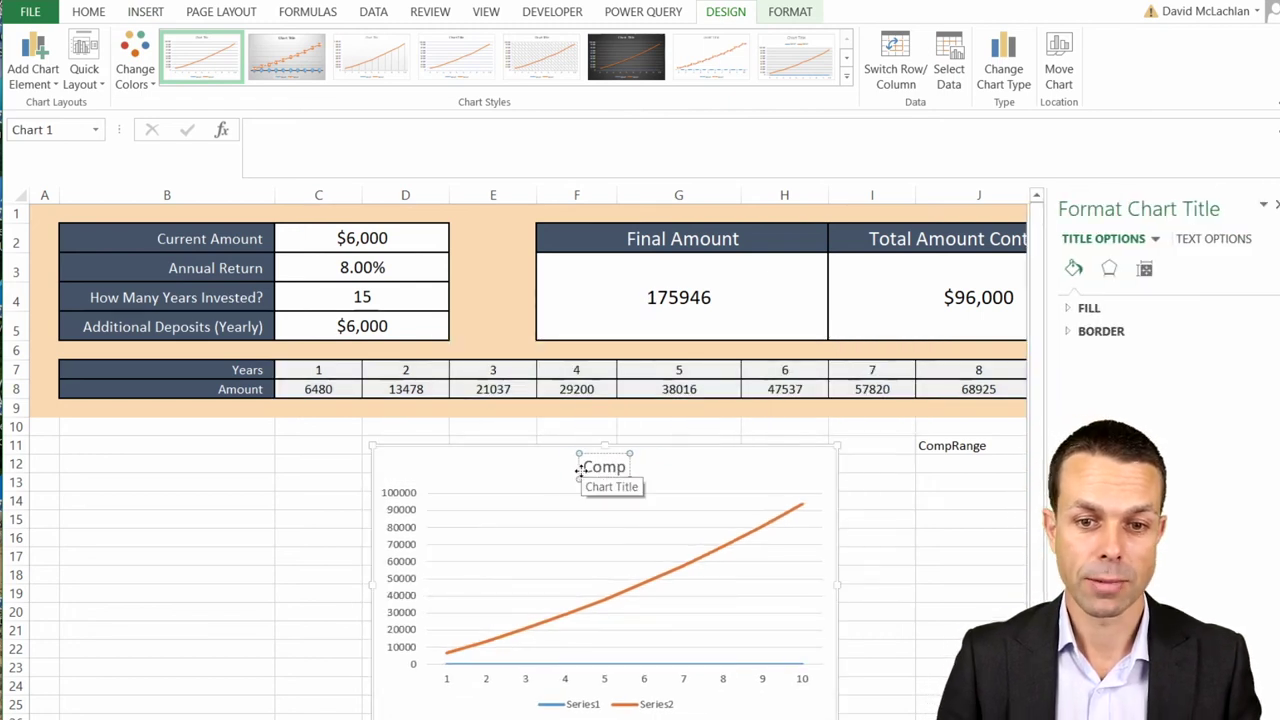
{"action": "type", "text": "nding Chart"}
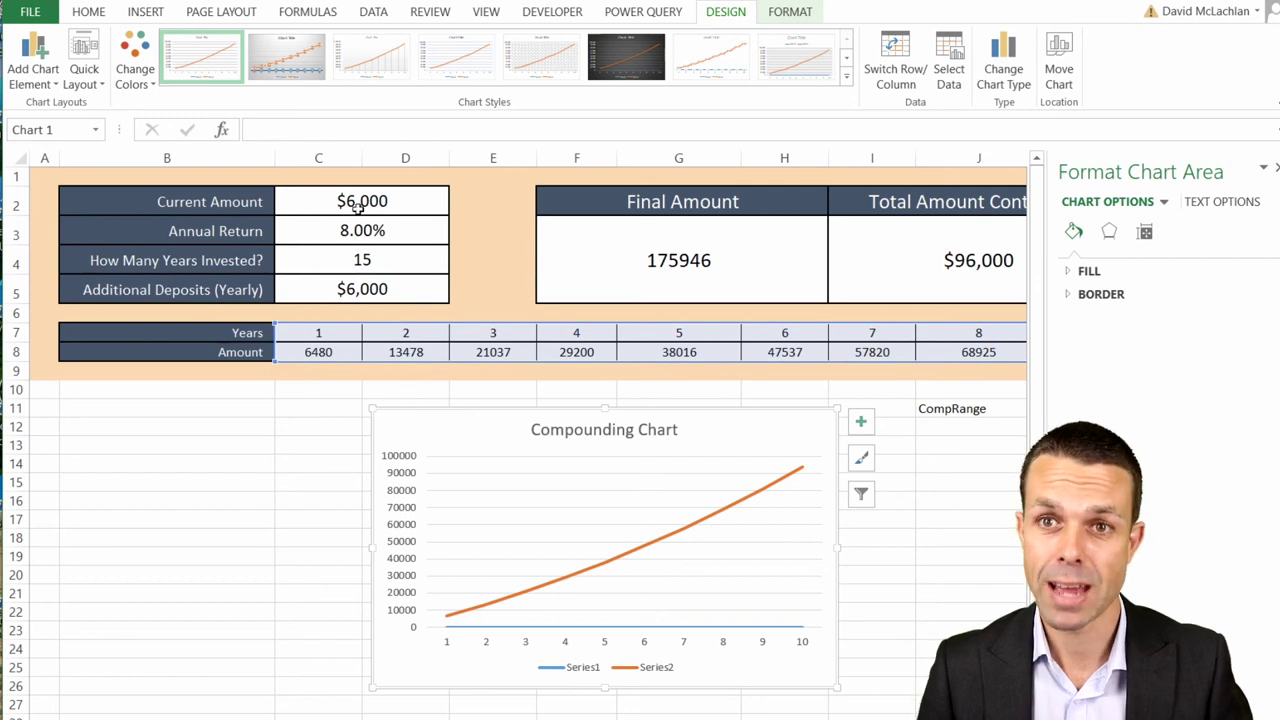
{"action": "left_click", "coordinate": [664, 628]}
{"action": "key", "text": "Delete"}
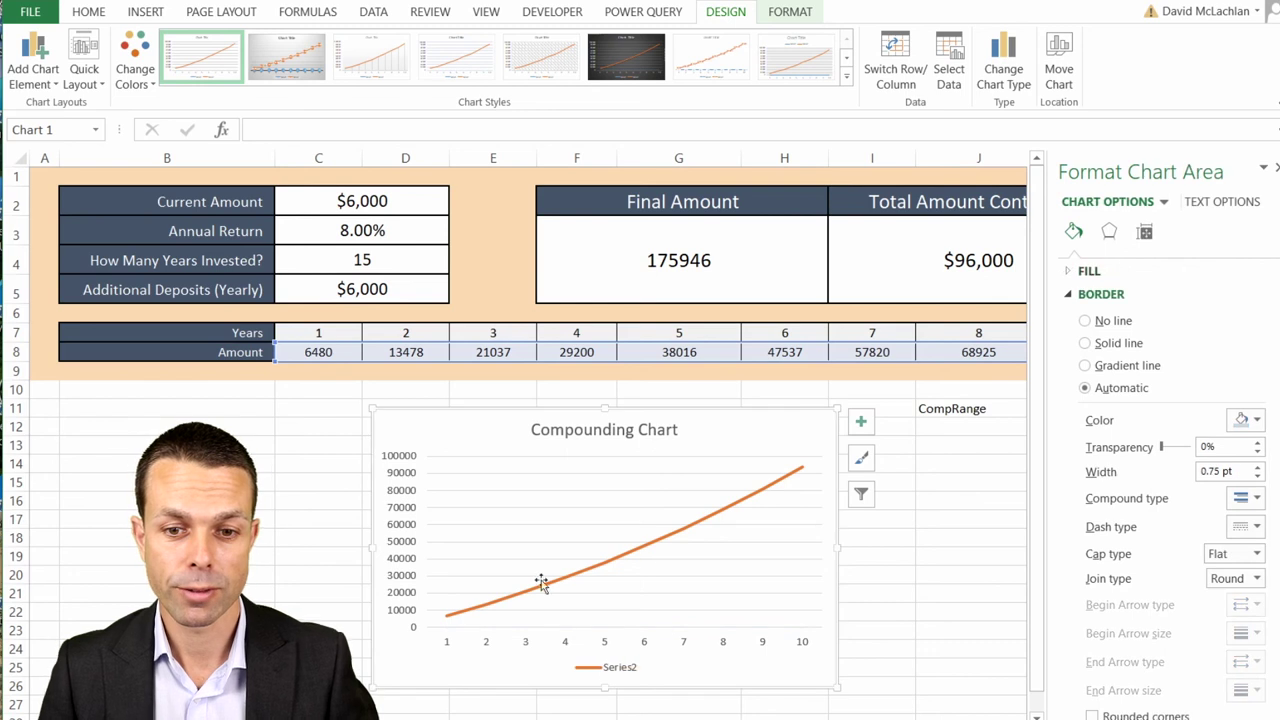
Step: Open the chart's data source for editing and rename the Series2 series to Amount
{"action": "left_click", "coordinate": [549, 491]}
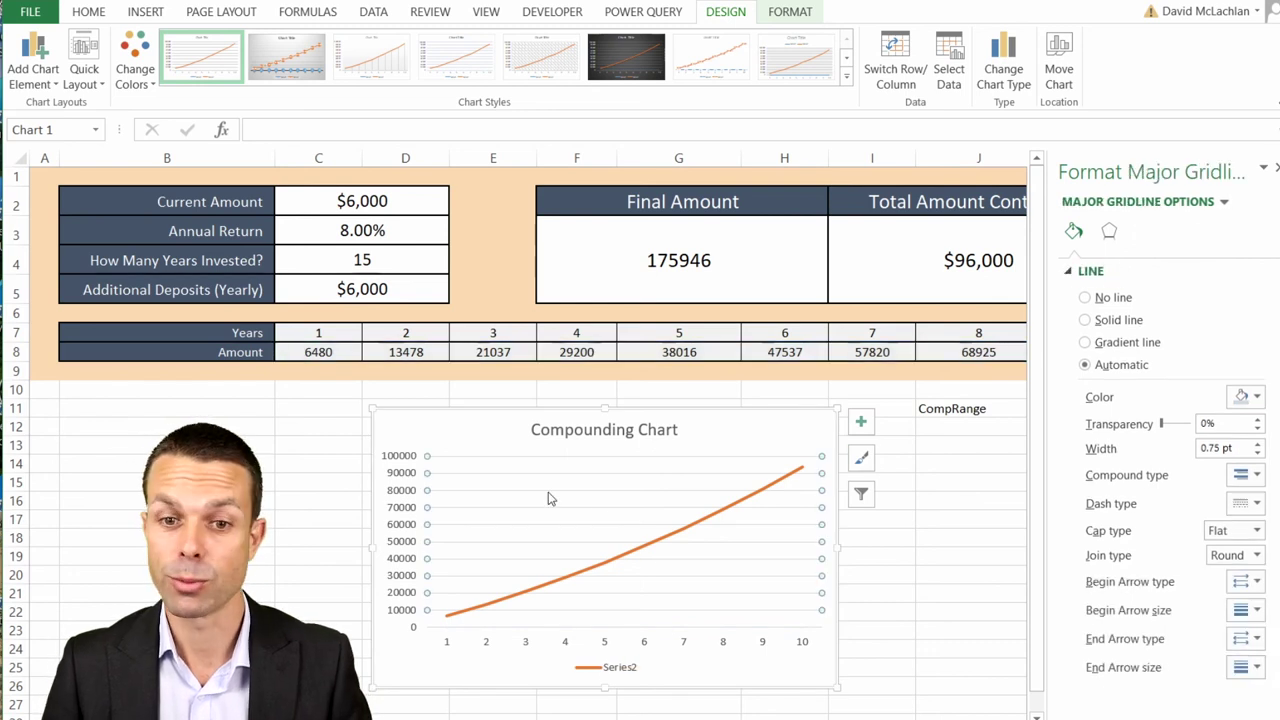
{"action": "right_click", "coordinate": [548, 497]}
{"action": "left_click", "coordinate": [625, 572]}
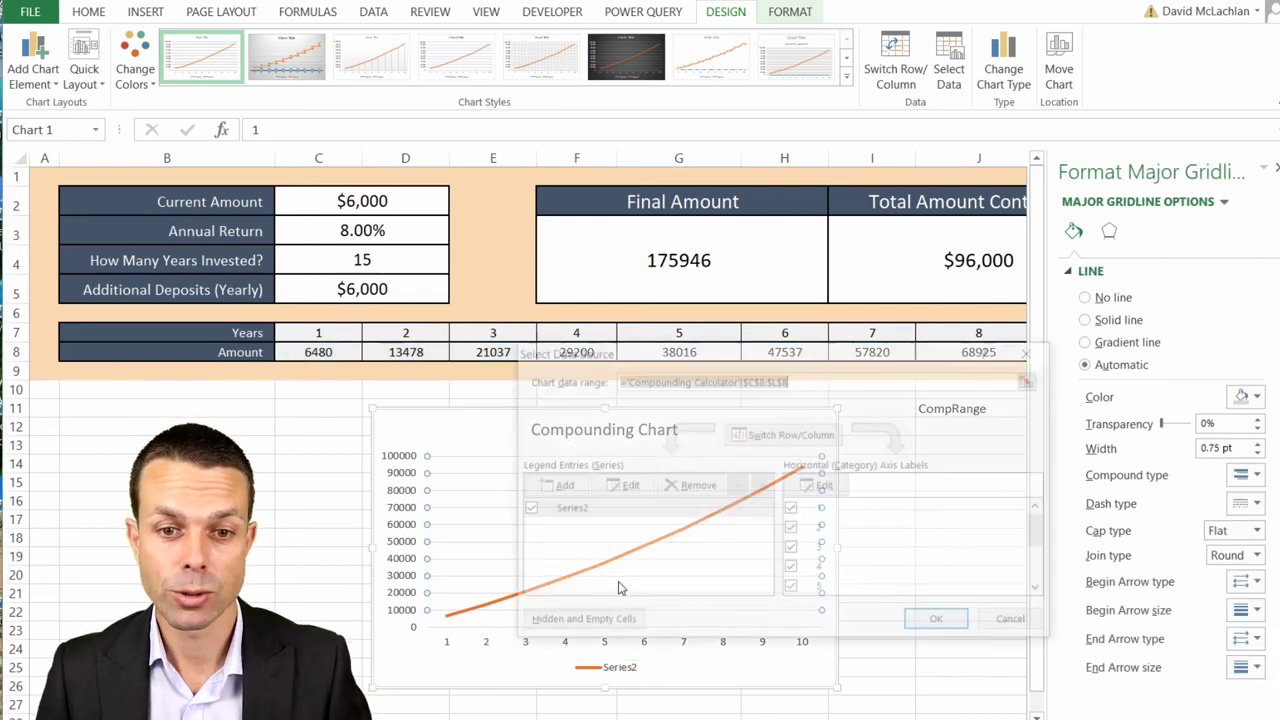
{"action": "left_click_drag", "start_coordinate": [720, 350], "coordinate": [765, 369]}
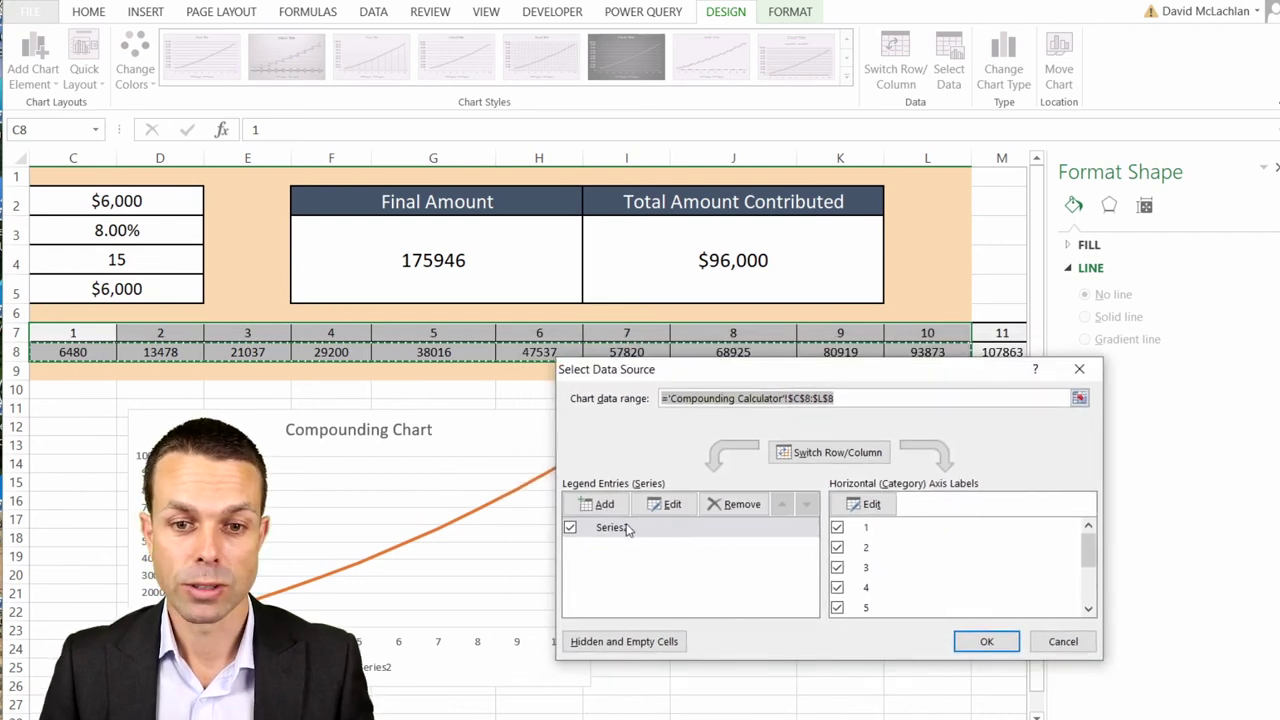
{"action": "left_click_drag", "start_coordinate": [771, 371], "coordinate": [670, 369]}
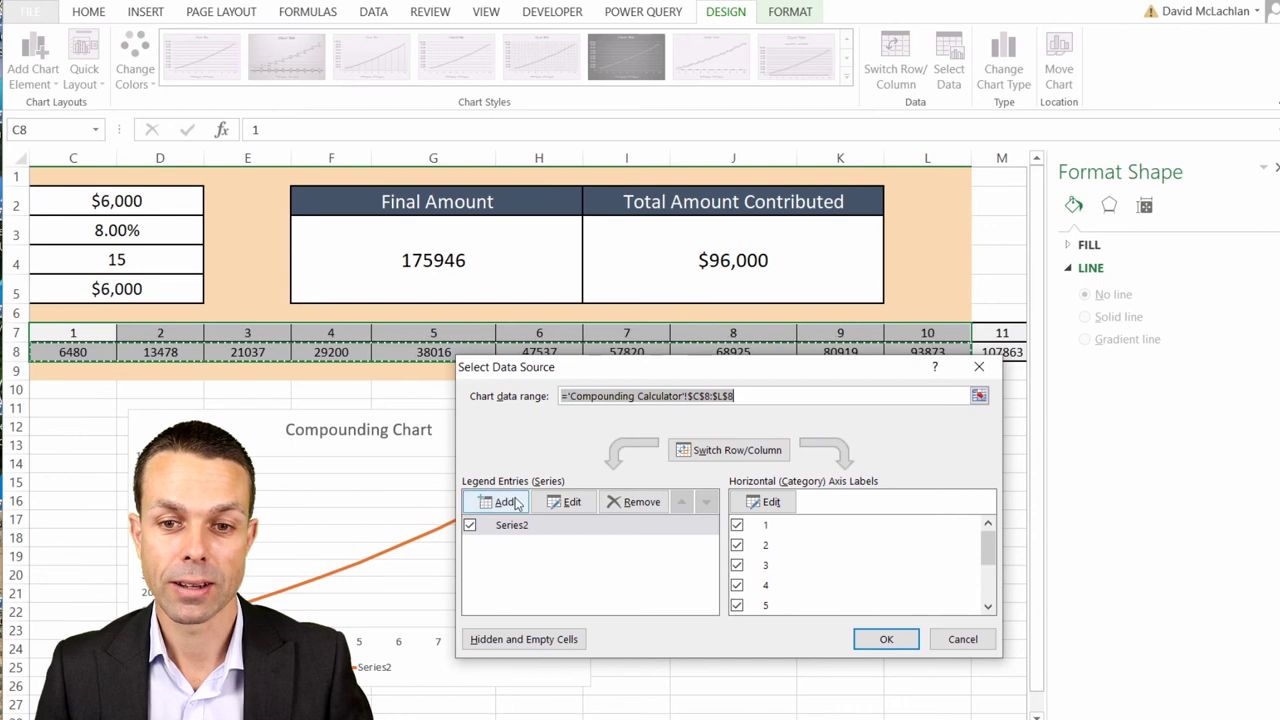
{"action": "left_click", "coordinate": [565, 503]}
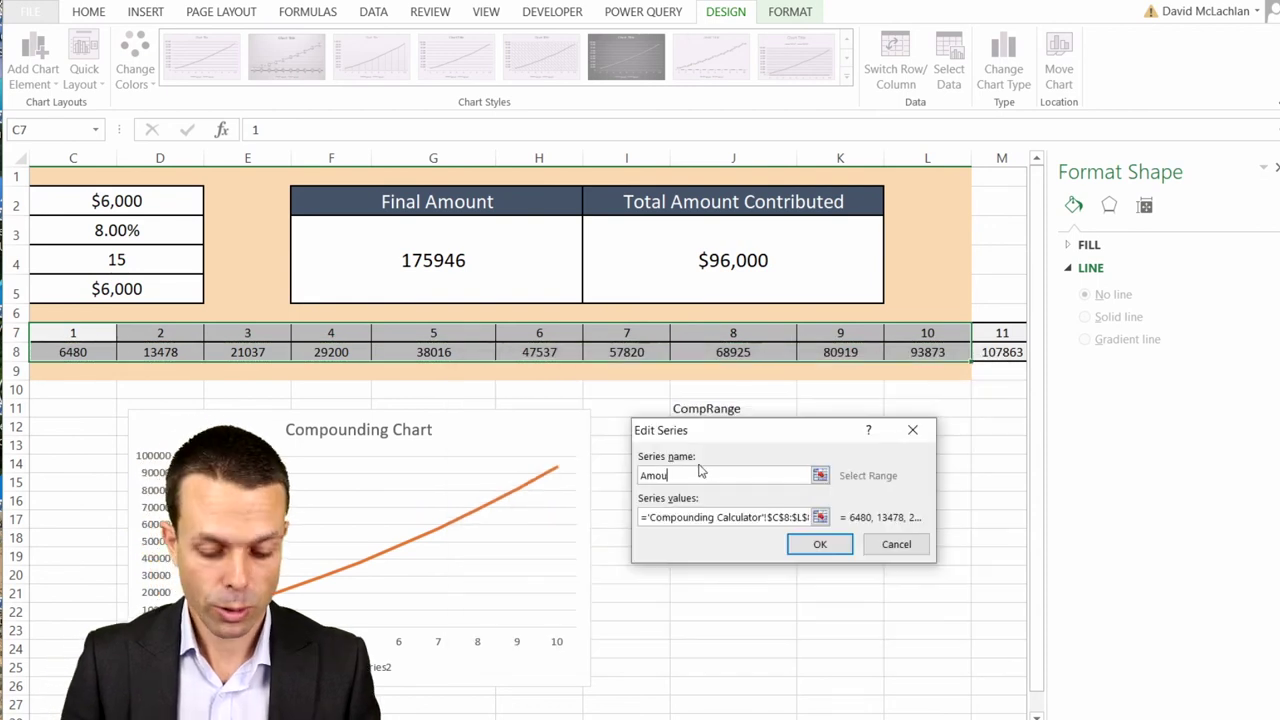
{"action": "left_click", "coordinate": [665, 515]}
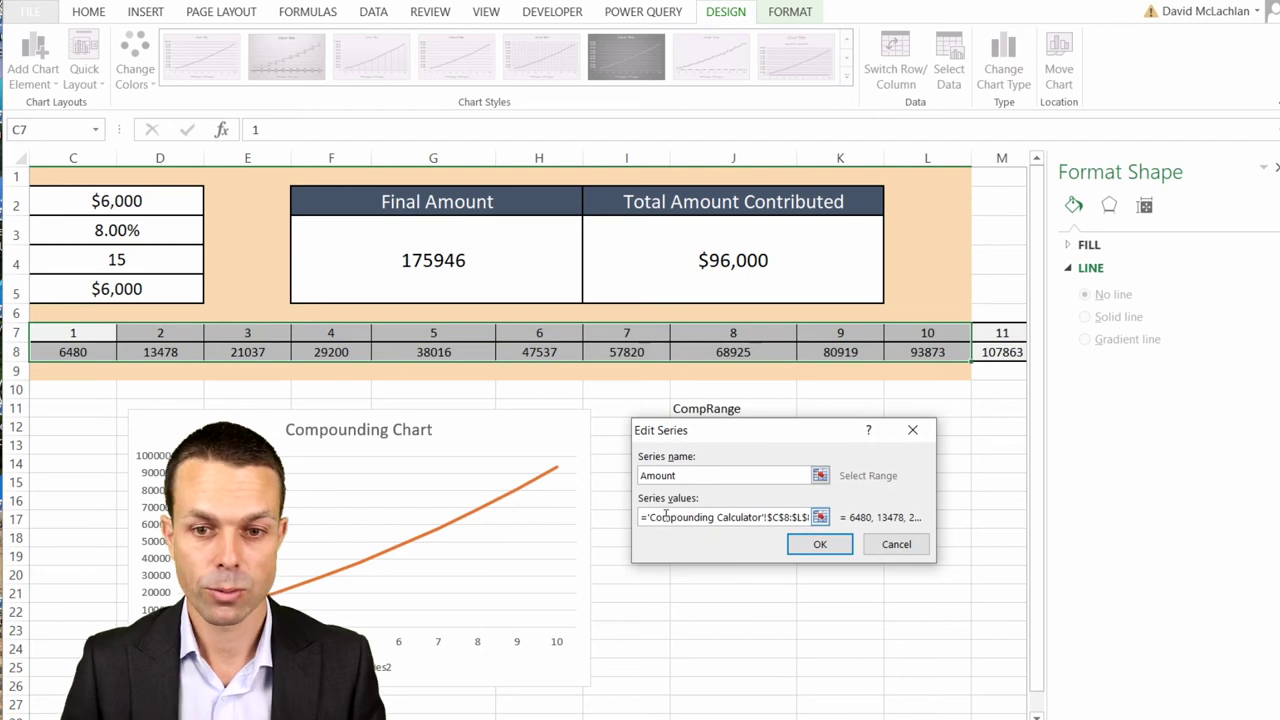
Step: Set the Amount series values to ='Compounding Calculator'!CompRange and apply the new chart data source
{"action": "left_click", "coordinate": [661, 516]}
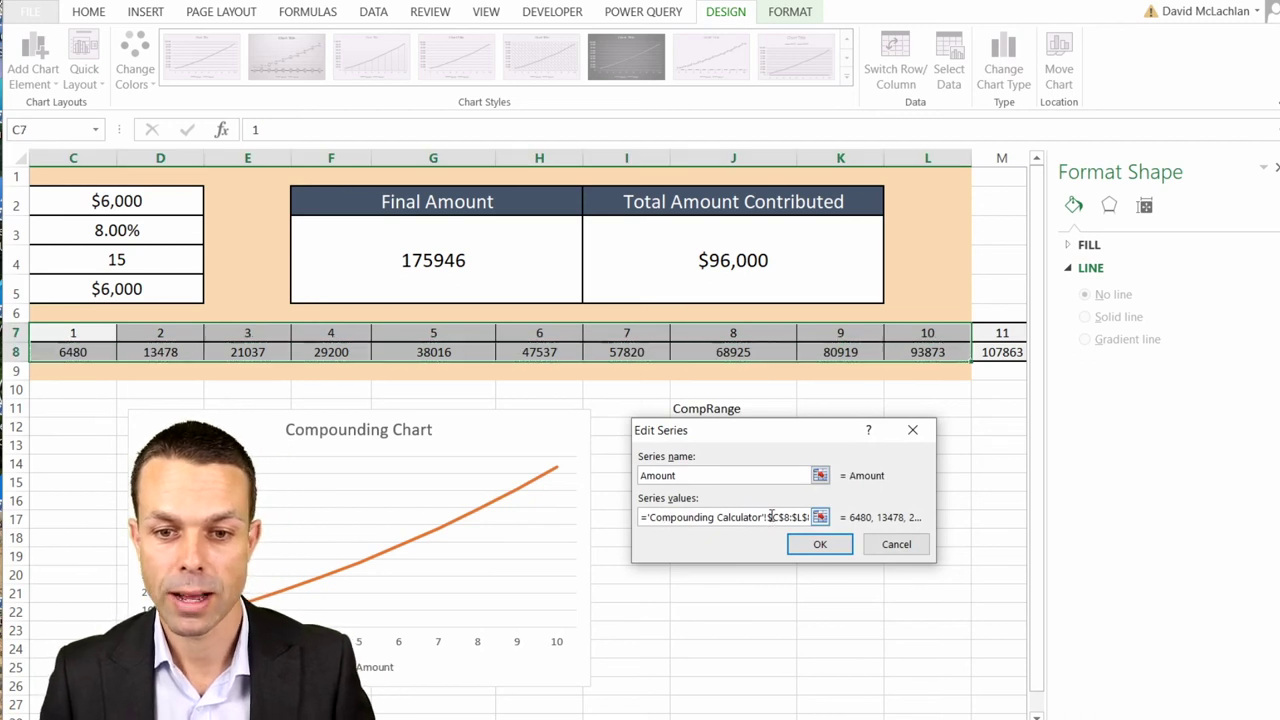
{"action": "left_click_drag", "start_coordinate": [770, 517], "coordinate": [843, 522]}
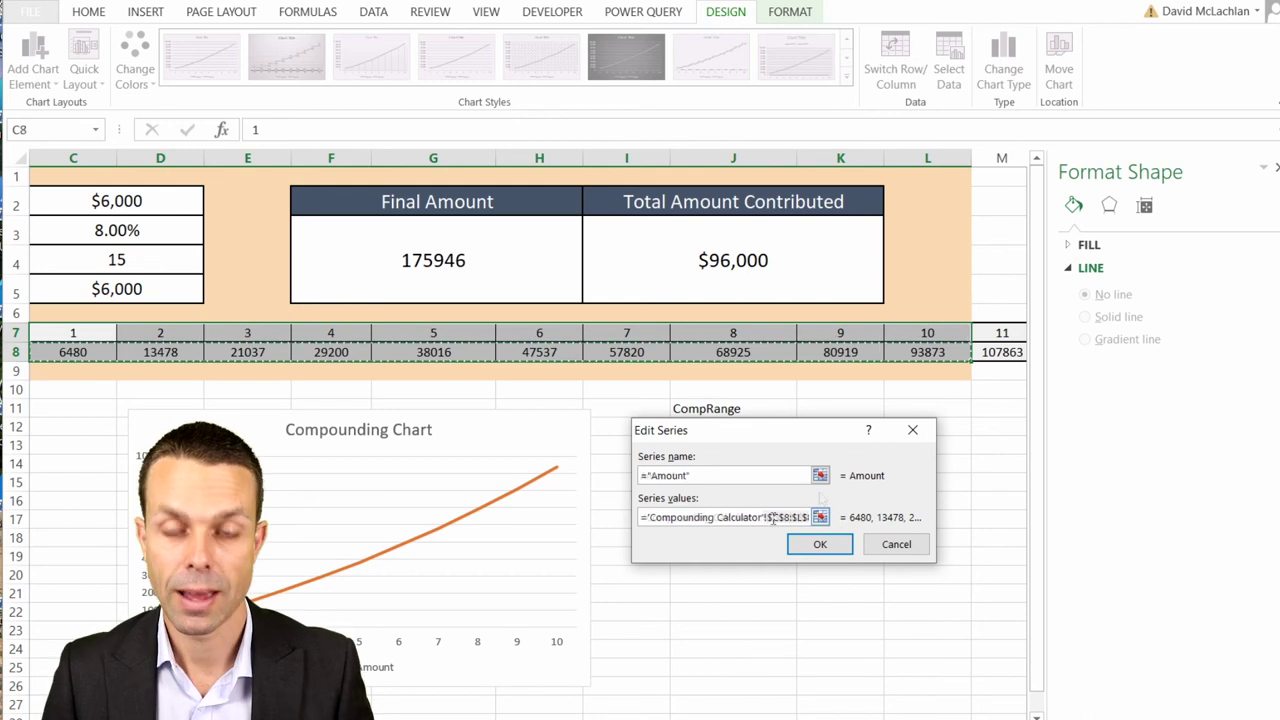
{"action": "key", "text": "BackSpace"}
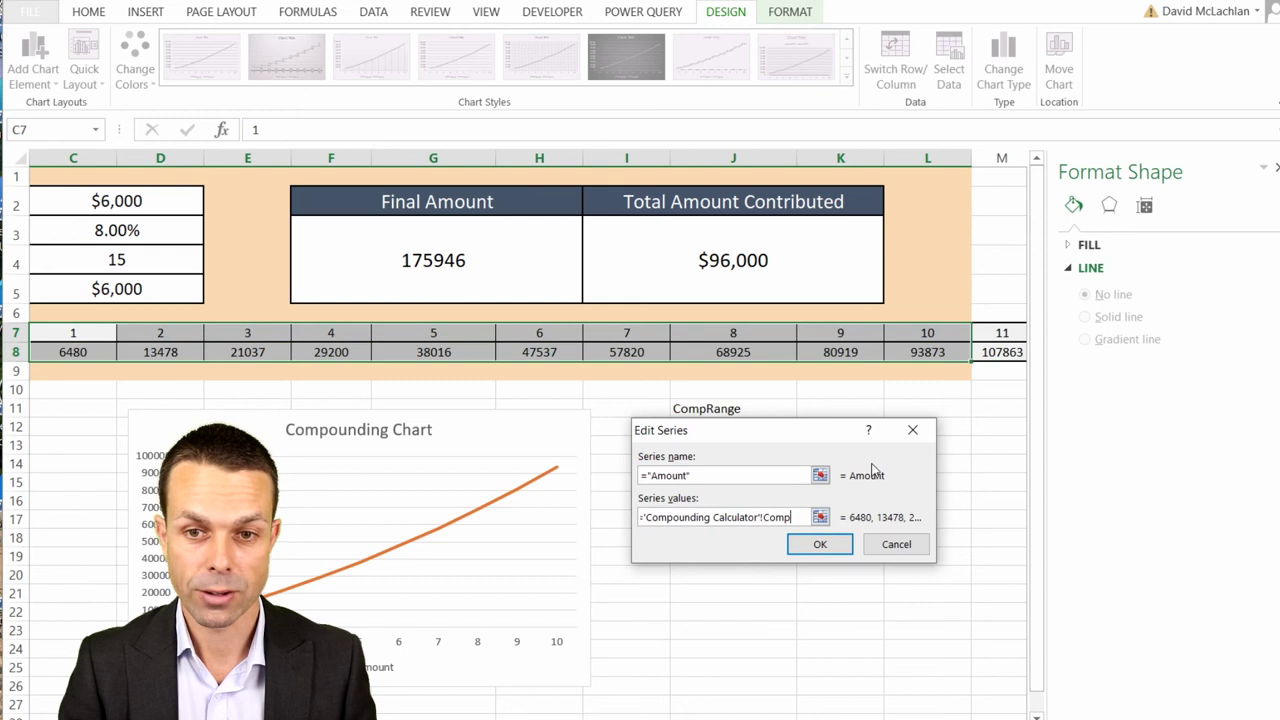
{"action": "type", "text": "CompRanhg"}
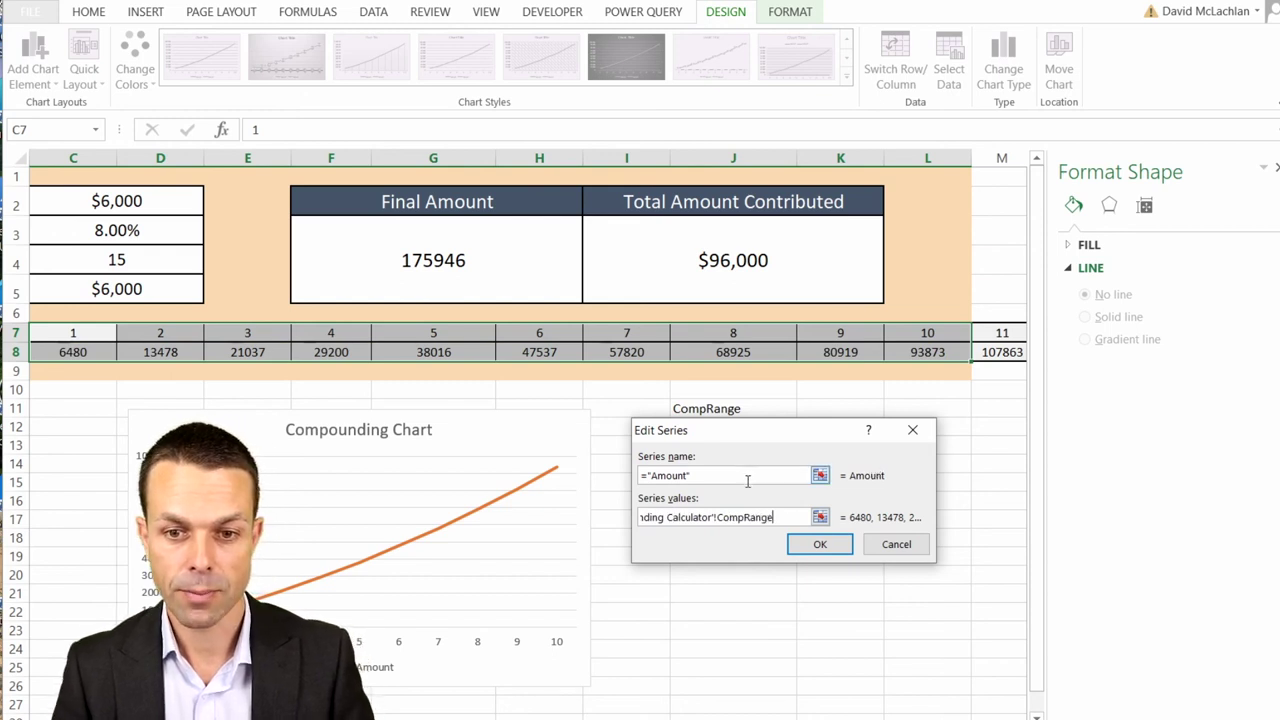
{"action": "double_click", "coordinate": [770, 517]}
{"action": "left_click", "coordinate": [773, 517]}
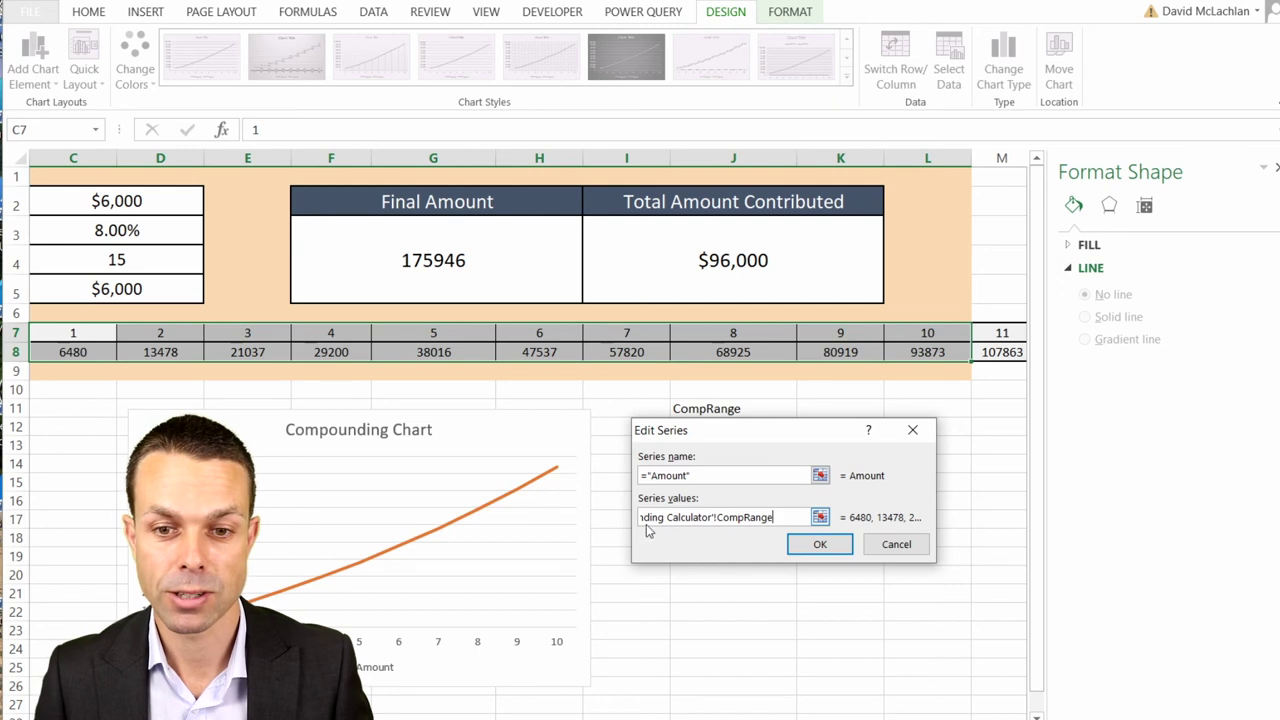
{"action": "left_click", "coordinate": [817, 544]}
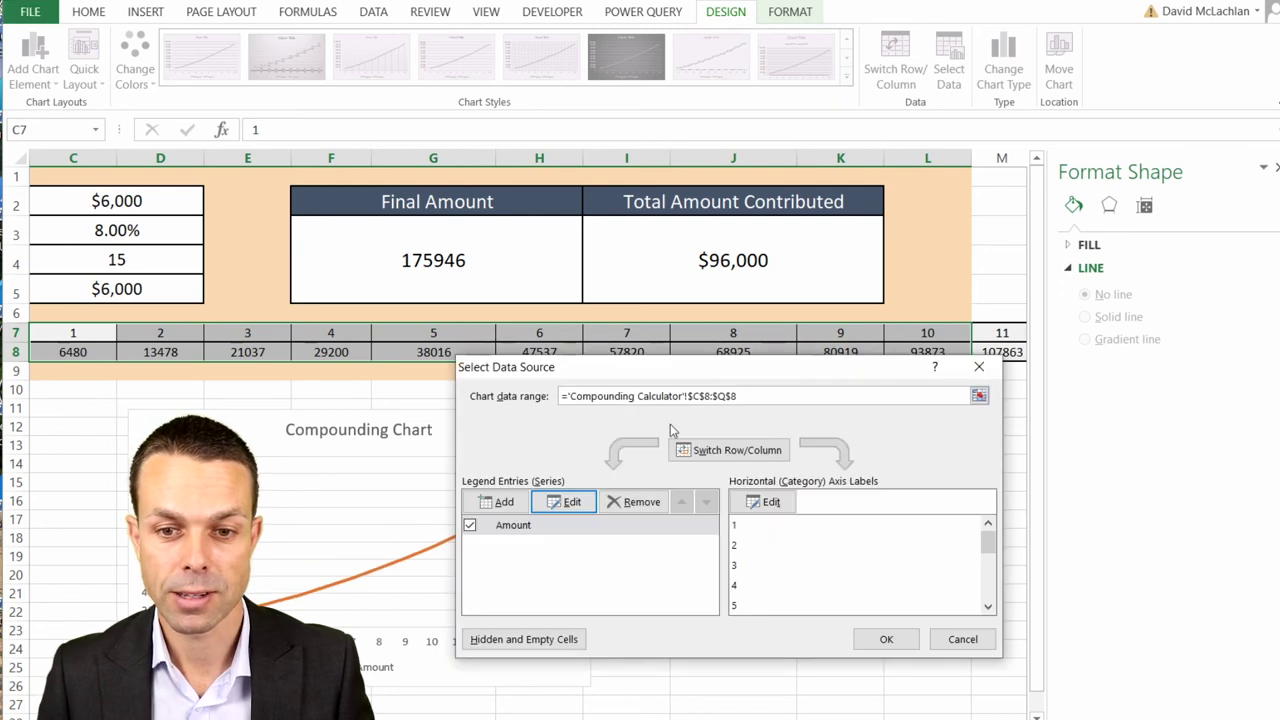
{"action": "left_click", "coordinate": [887, 641]}
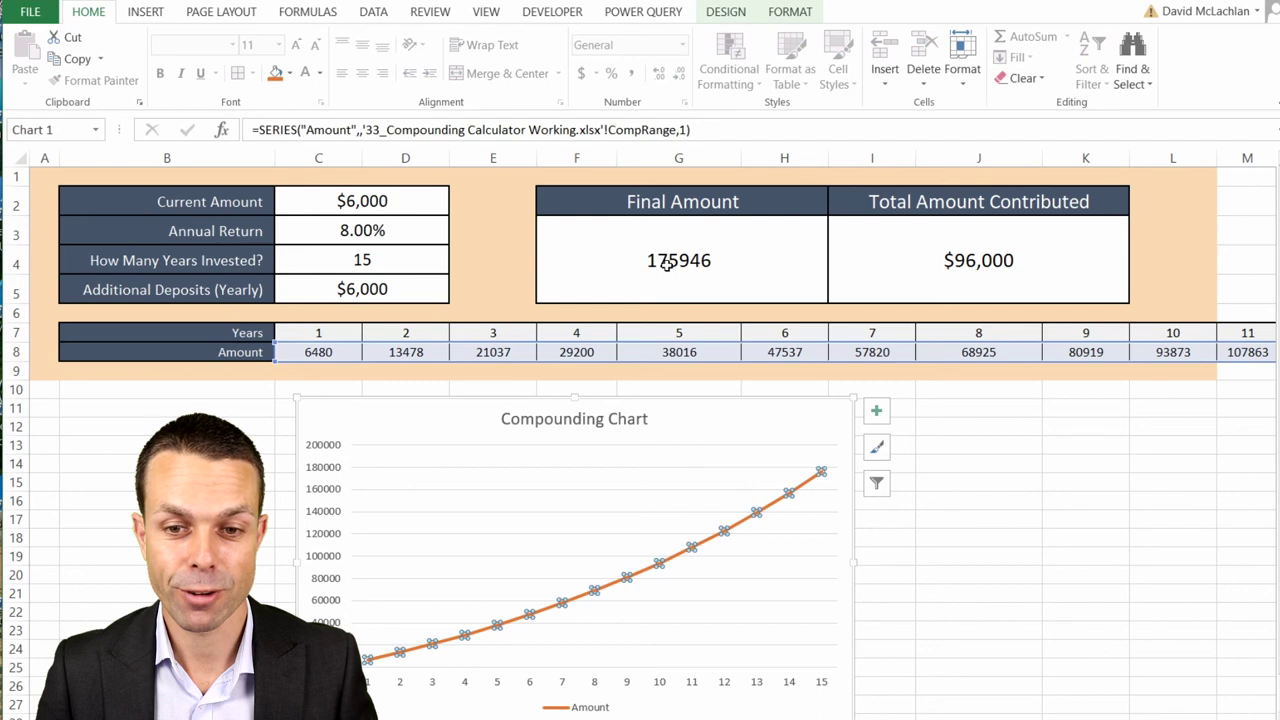
Step: Add data labels to the Amount line in the compounding chart
{"action": "right_click", "coordinate": [742, 520]}
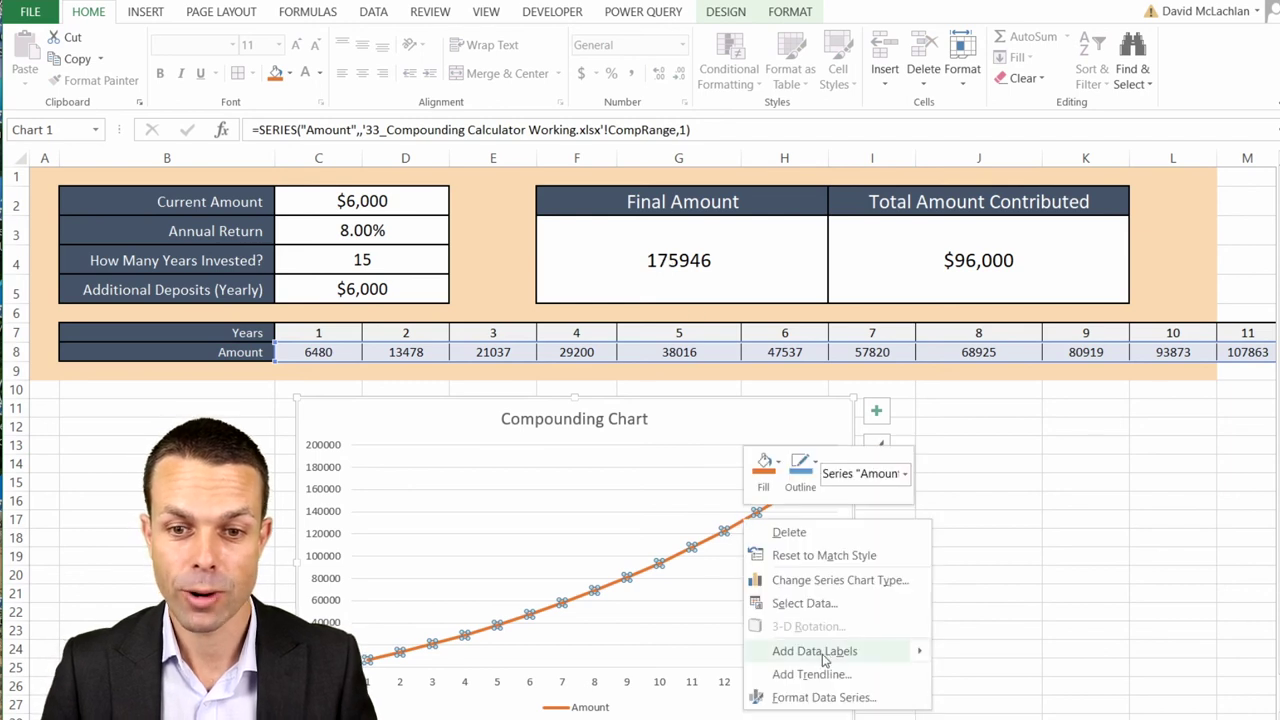
{"action": "mouse_move", "coordinate": [827, 660]}
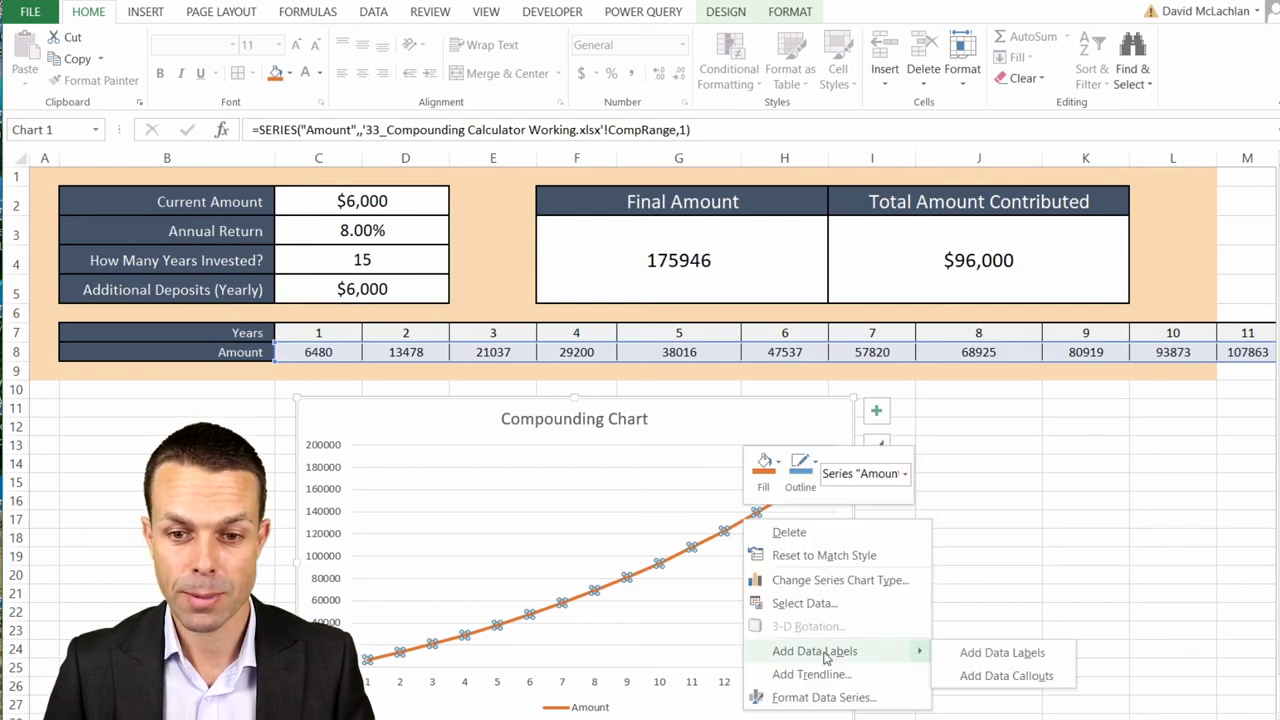
{"action": "left_click", "coordinate": [1014, 655]}
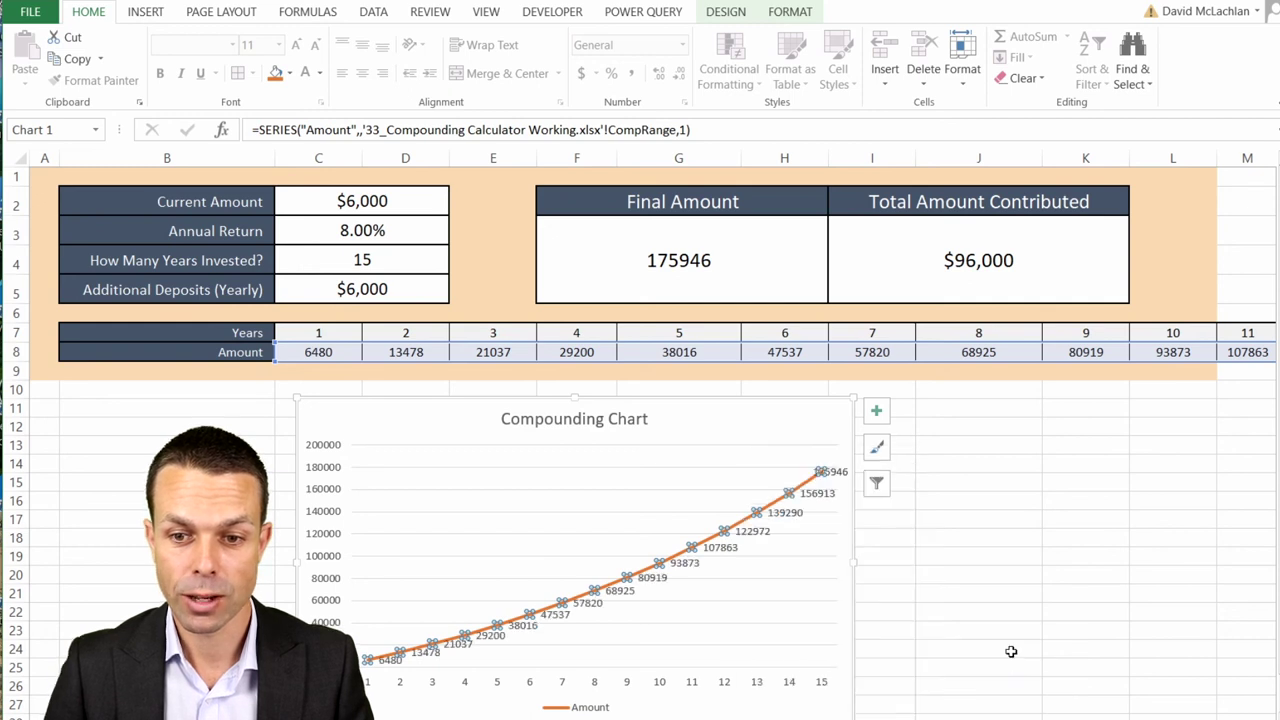
Step: Position the data labels of the Amount series above the line
{"action": "left_click", "coordinate": [722, 553]}
{"action": "right_click", "coordinate": [722, 547]}
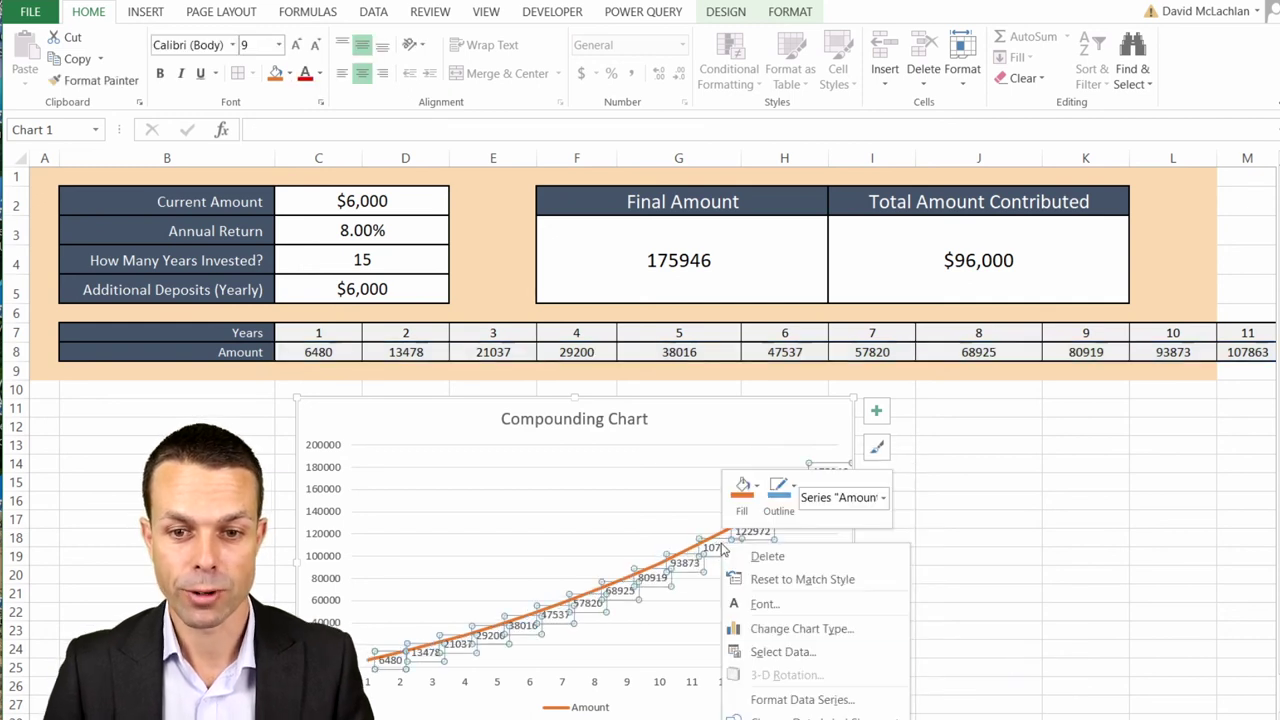
{"action": "left_click", "coordinate": [780, 694]}
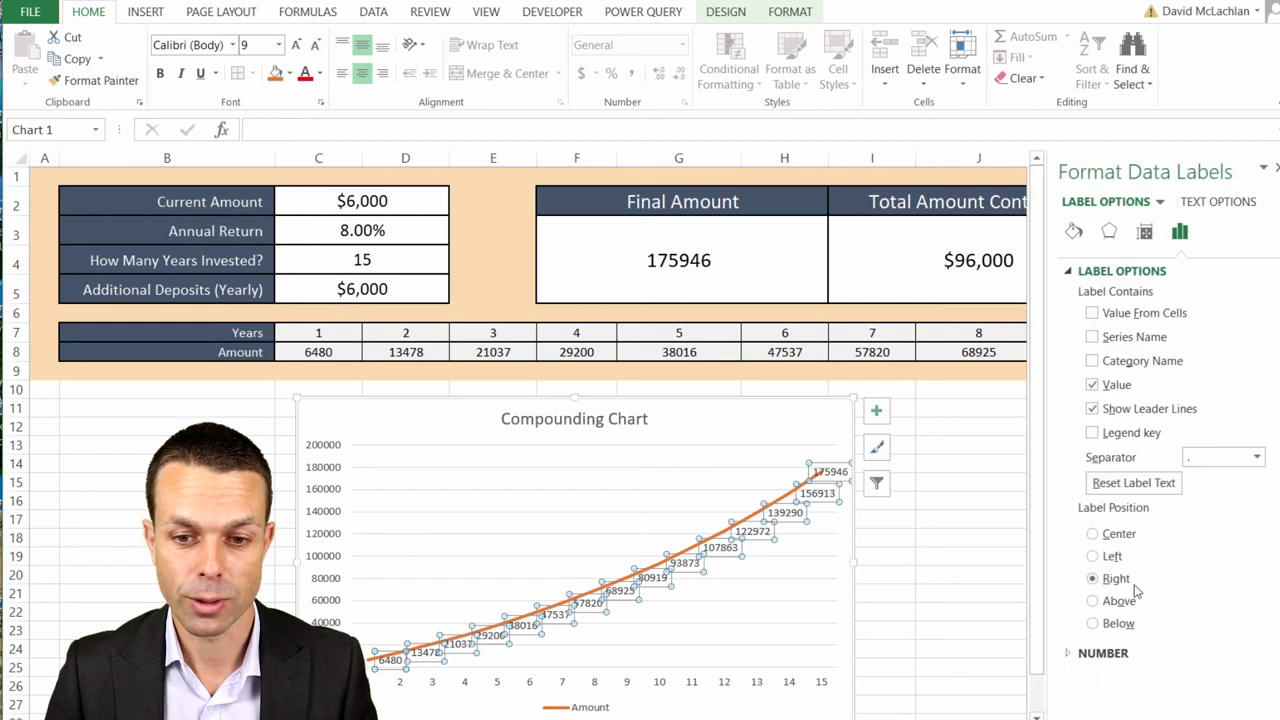
{"action": "left_click", "coordinate": [1093, 601]}
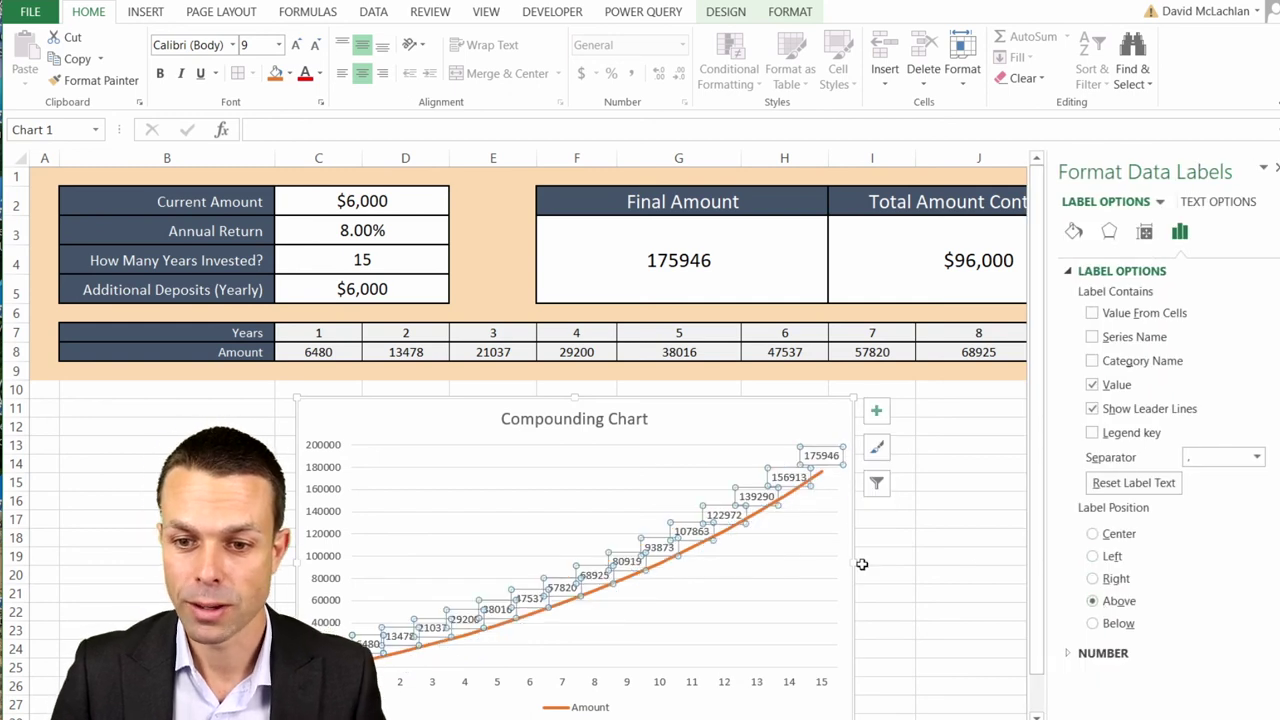
Step: Give the Amount line built-in round markers of size 6
{"action": "left_click", "coordinate": [1073, 232]}
{"action": "left_click", "coordinate": [714, 541]}
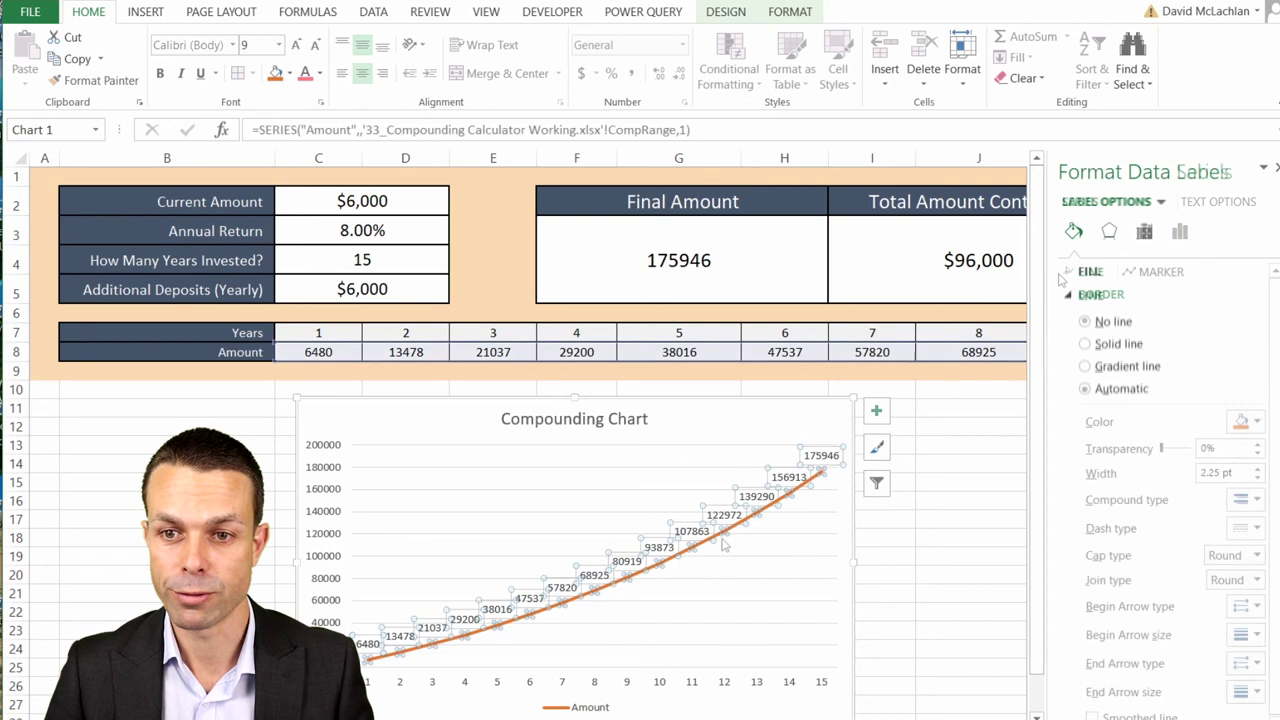
{"action": "left_click", "coordinate": [1160, 272]}
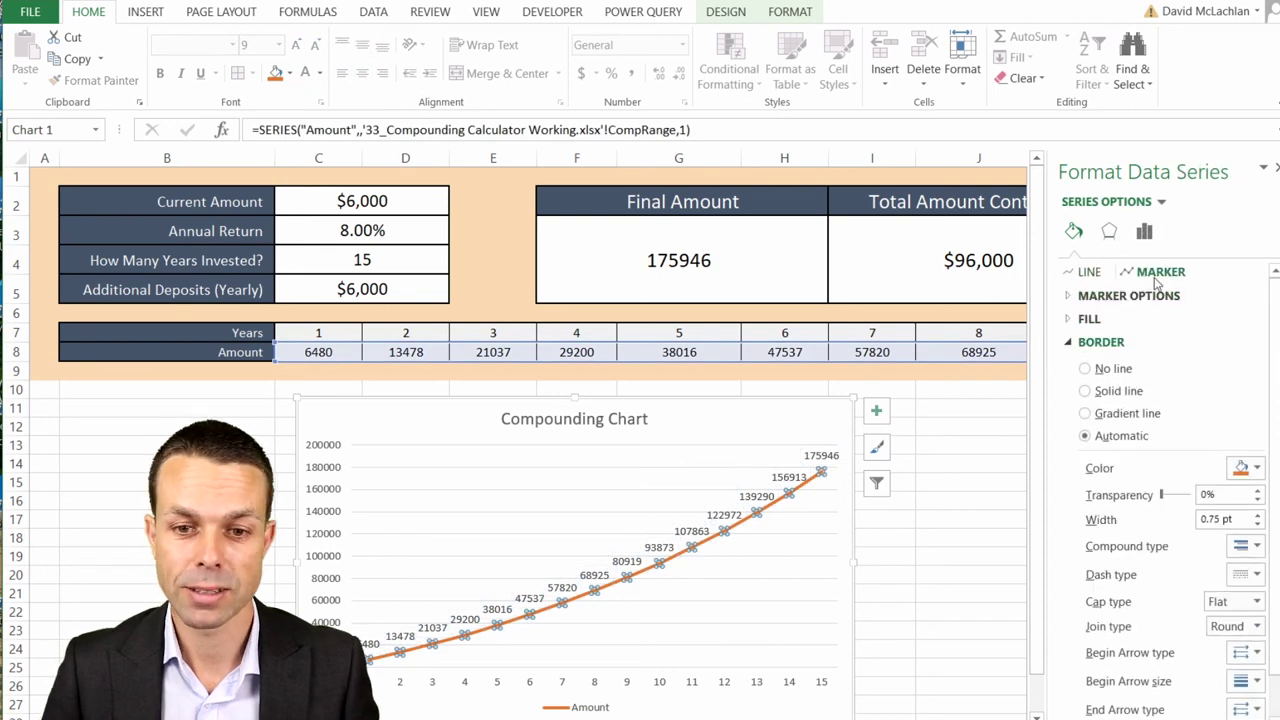
{"action": "left_click", "coordinate": [1110, 296]}
{"action": "left_click", "coordinate": [1085, 365]}
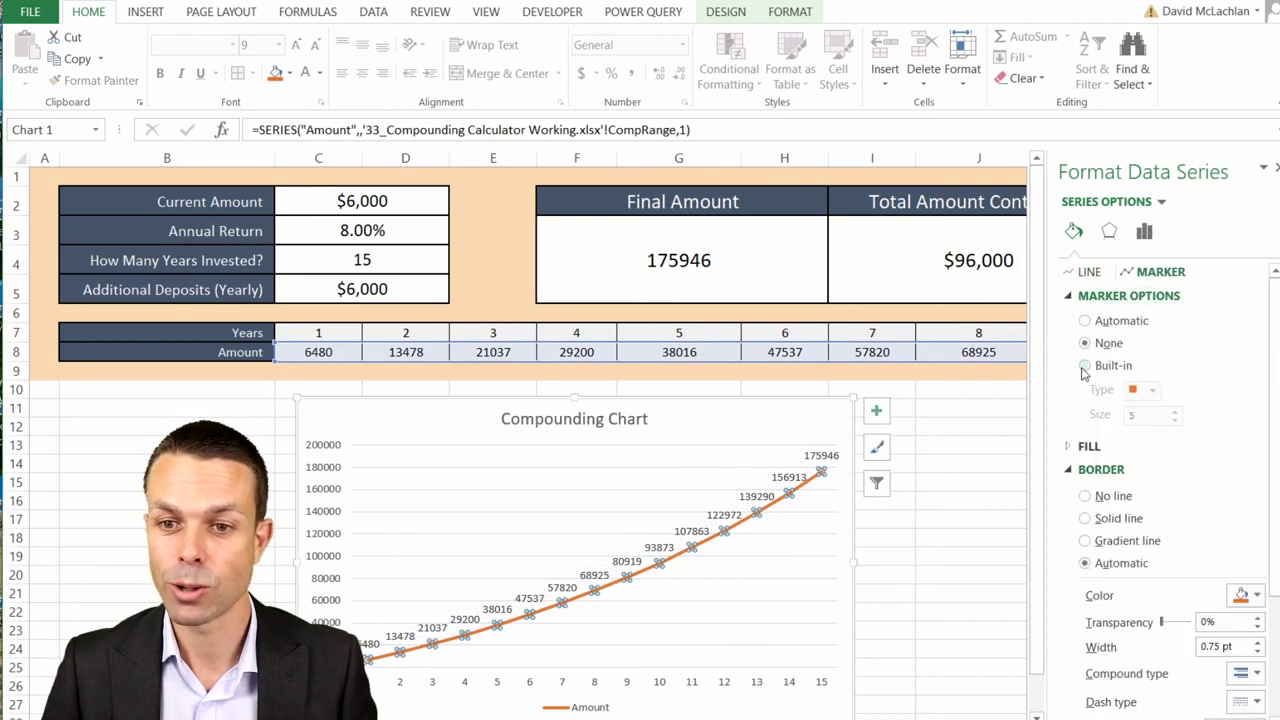
{"action": "left_click", "coordinate": [1153, 390]}
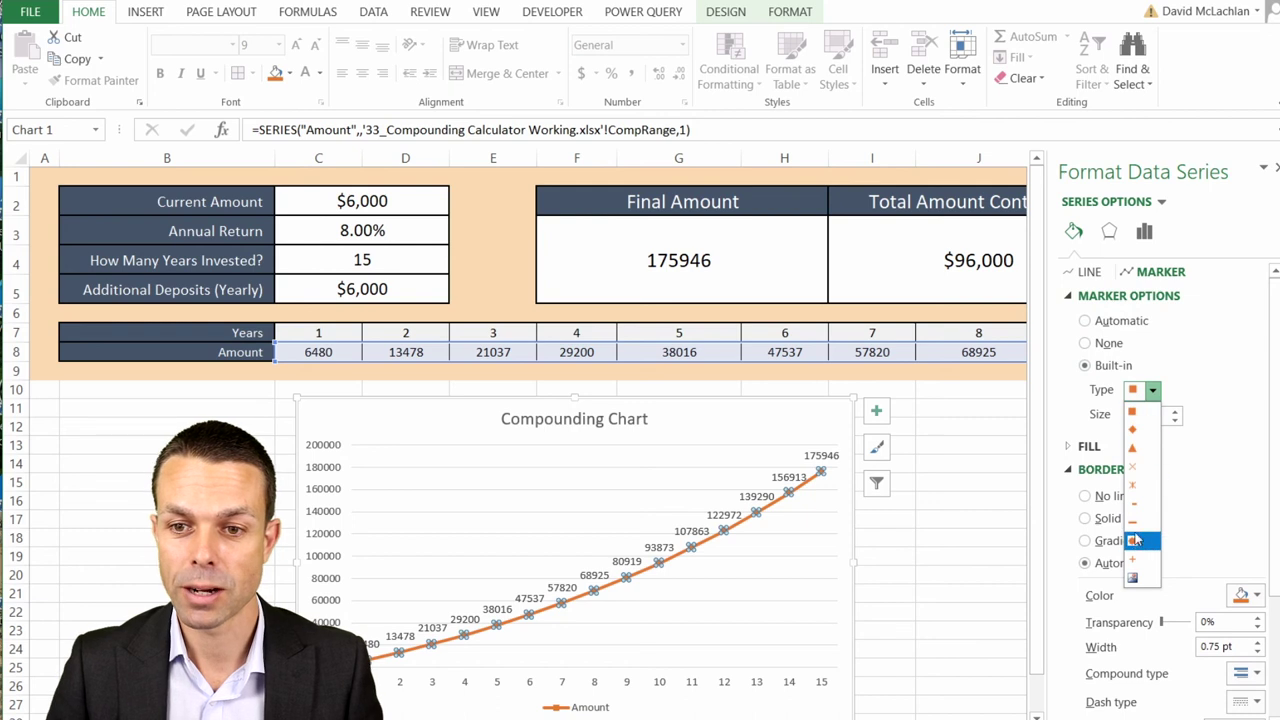
{"action": "left_click", "coordinate": [1136, 545]}
{"action": "left_click", "coordinate": [1175, 410]}
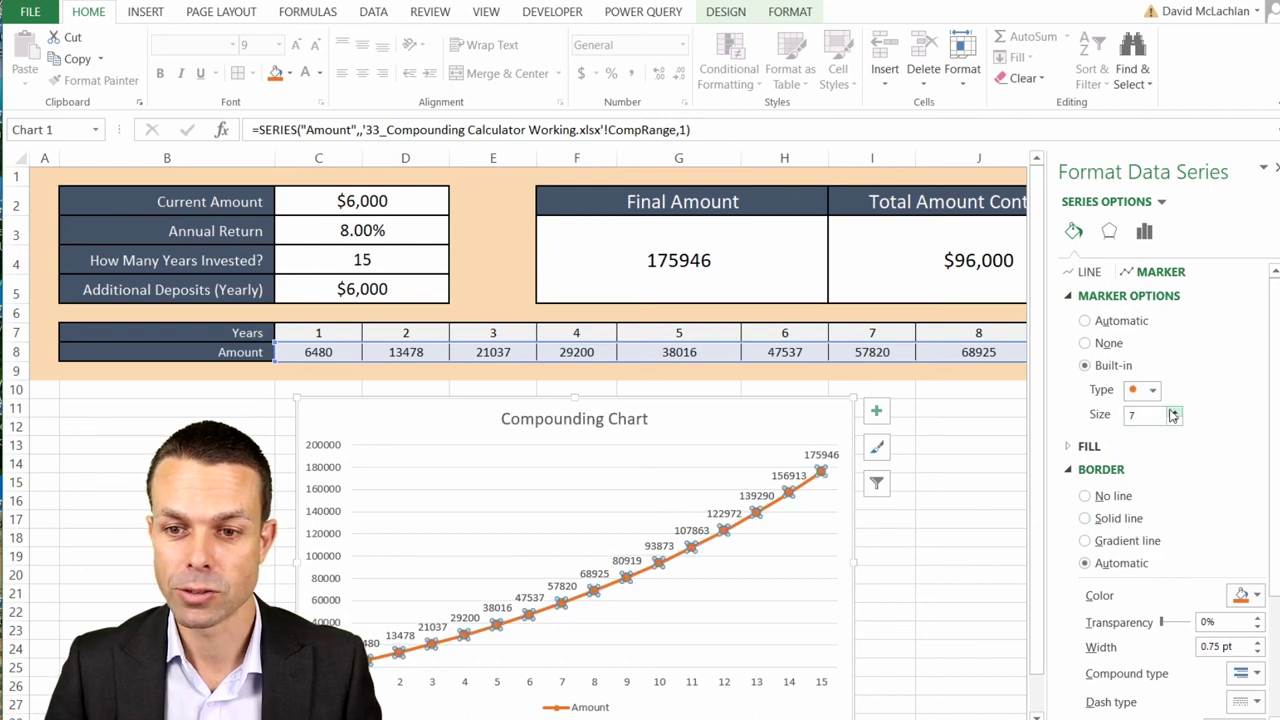
{"action": "left_click", "coordinate": [1175, 410]}
{"action": "left_click", "coordinate": [1176, 420]}
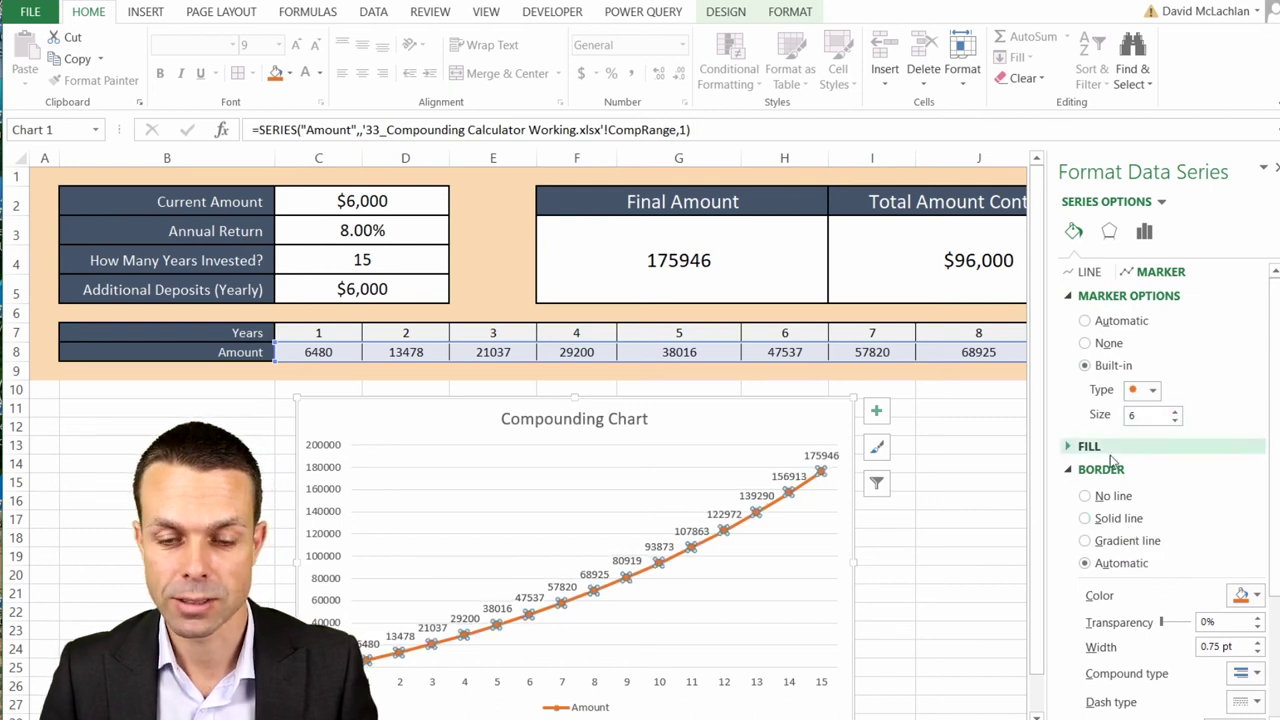
Step: Colour the Amount markers' border and solid fill with the dark blue used in the table headers
{"action": "left_click", "coordinate": [1242, 595]}
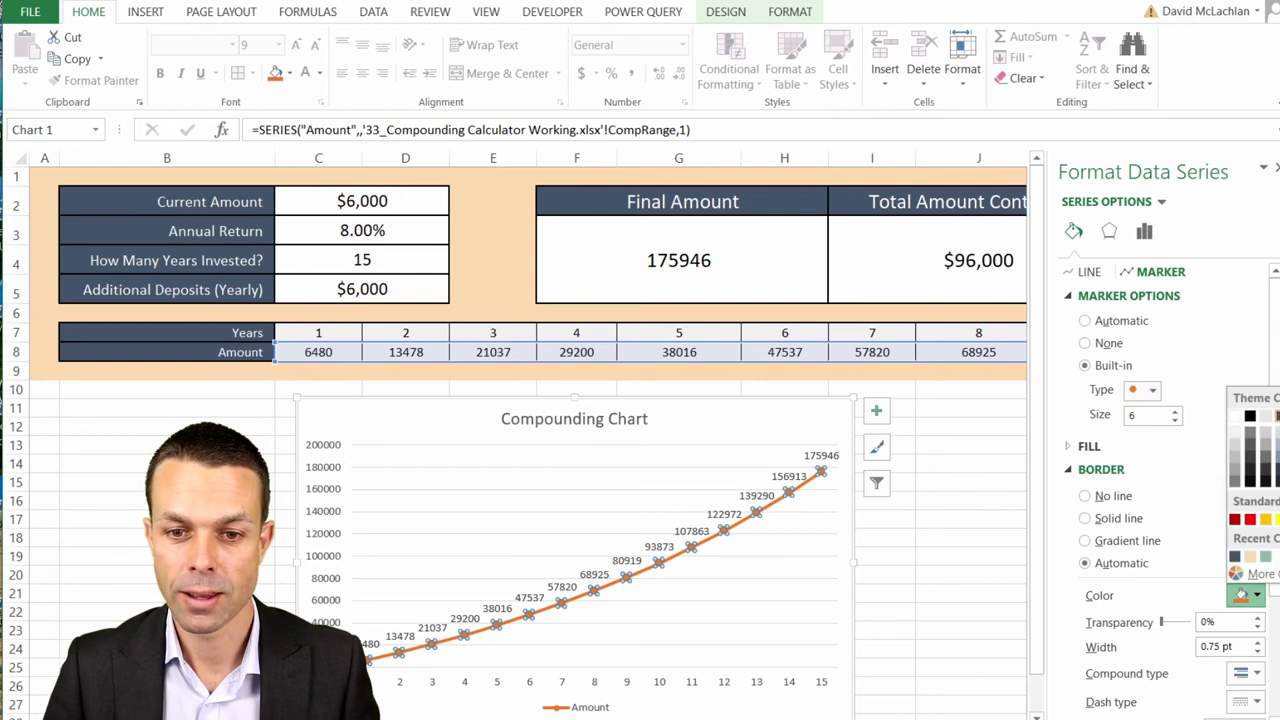
{"action": "left_click", "coordinate": [1235, 556]}
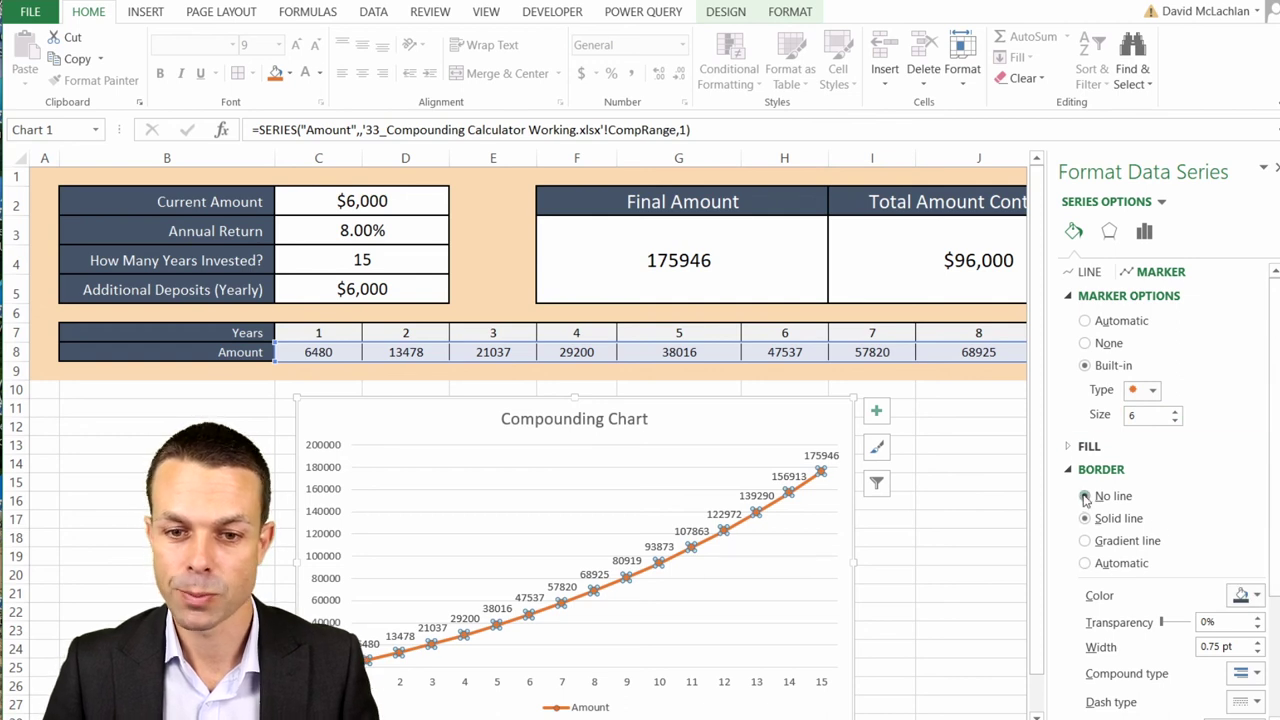
{"action": "left_click", "coordinate": [1089, 446]}
{"action": "left_click", "coordinate": [1085, 495]}
{"action": "left_click", "coordinate": [1242, 641]}
{"action": "left_click", "coordinate": [1250, 605]}
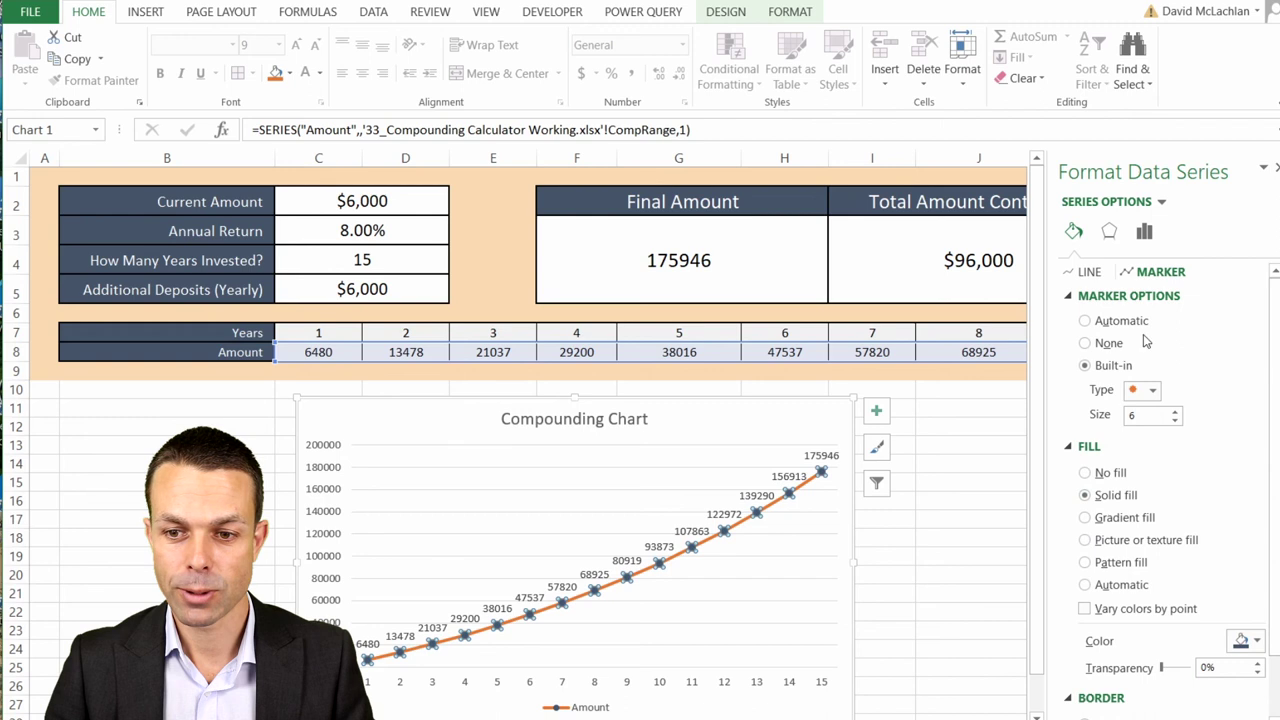
Step: Recolour the Amount line in the same dark blue as its markers
{"action": "scroll", "coordinate": [1145, 342], "scroll_direction": "down", "scroll_amount": 3}
{"action": "left_click", "coordinate": [1086, 343]}
{"action": "left_click", "coordinate": [662, 452]}
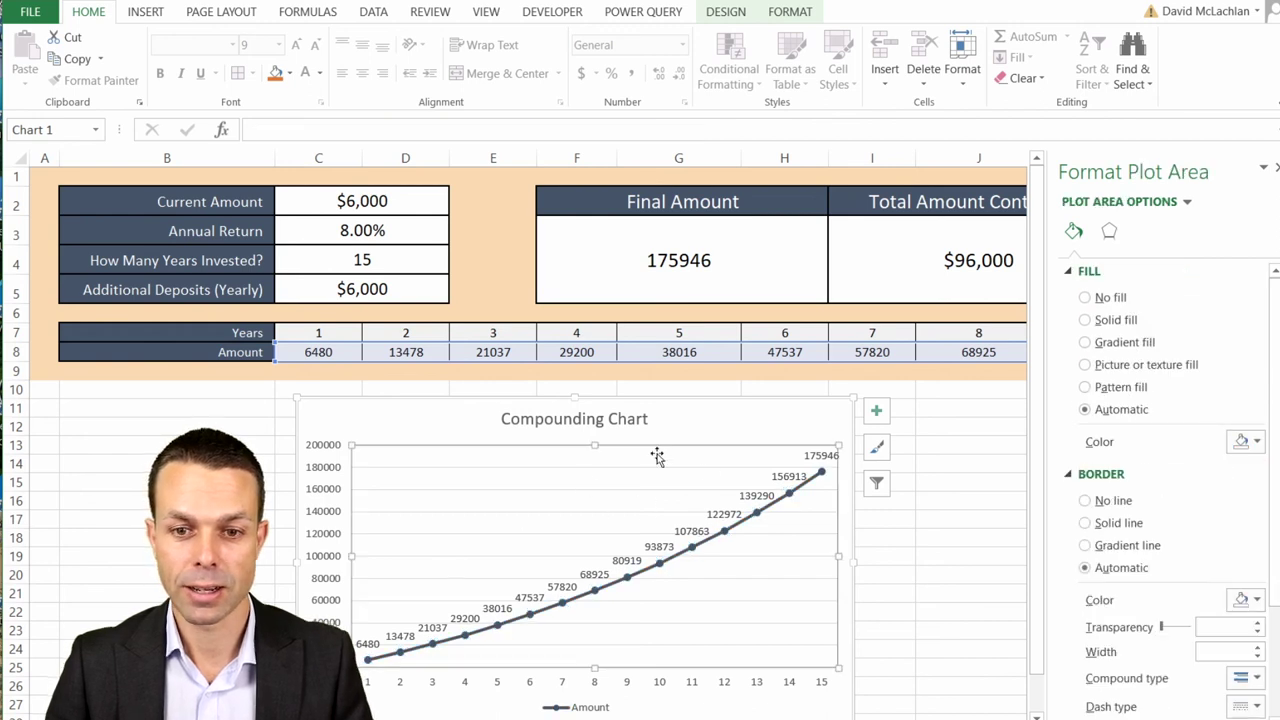
Step: Give the compounding chart's outer frame a thicker dark blue outline
{"action": "scroll", "coordinate": [657, 456], "scroll_direction": "down", "scroll_amount": 1}
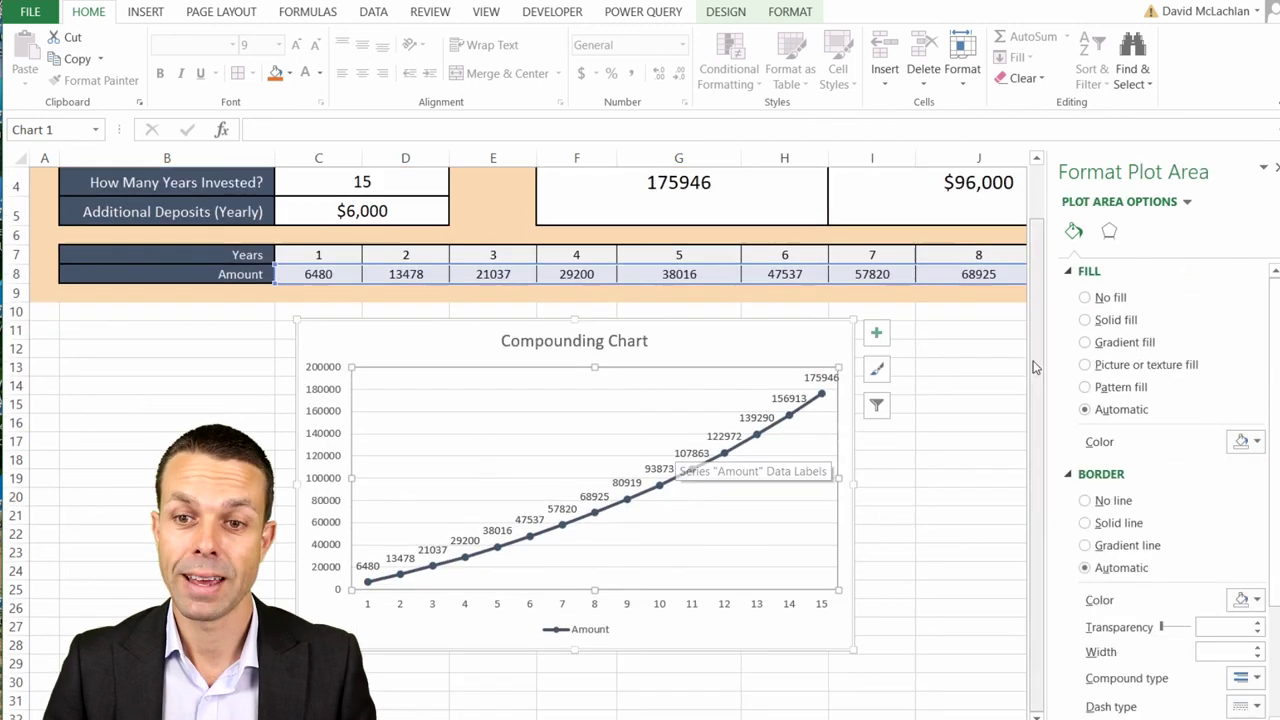
{"action": "left_click", "coordinate": [967, 460]}
{"action": "left_click", "coordinate": [434, 317]}
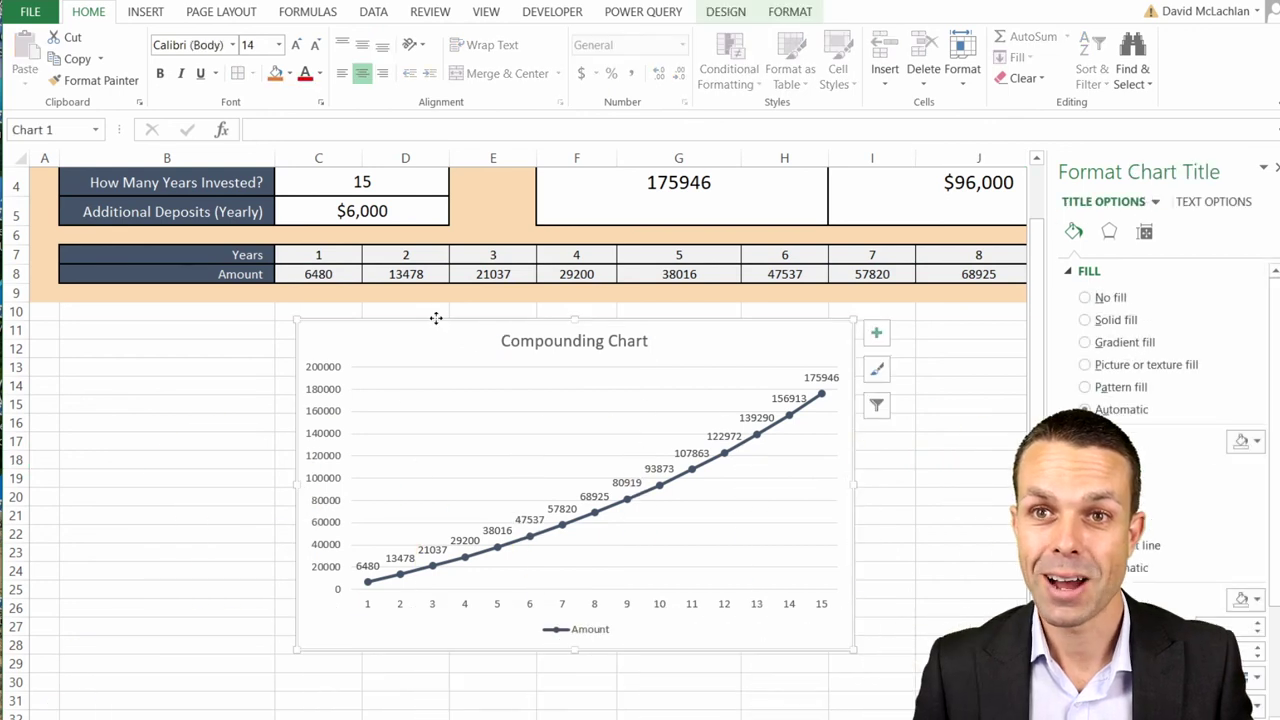
{"action": "right_click", "coordinate": [440, 318]}
{"action": "left_click", "coordinate": [493, 264]}
{"action": "mouse_move", "coordinate": [523, 557]}
{"action": "left_click", "coordinate": [700, 608]}
{"action": "left_click", "coordinate": [884, 530]}
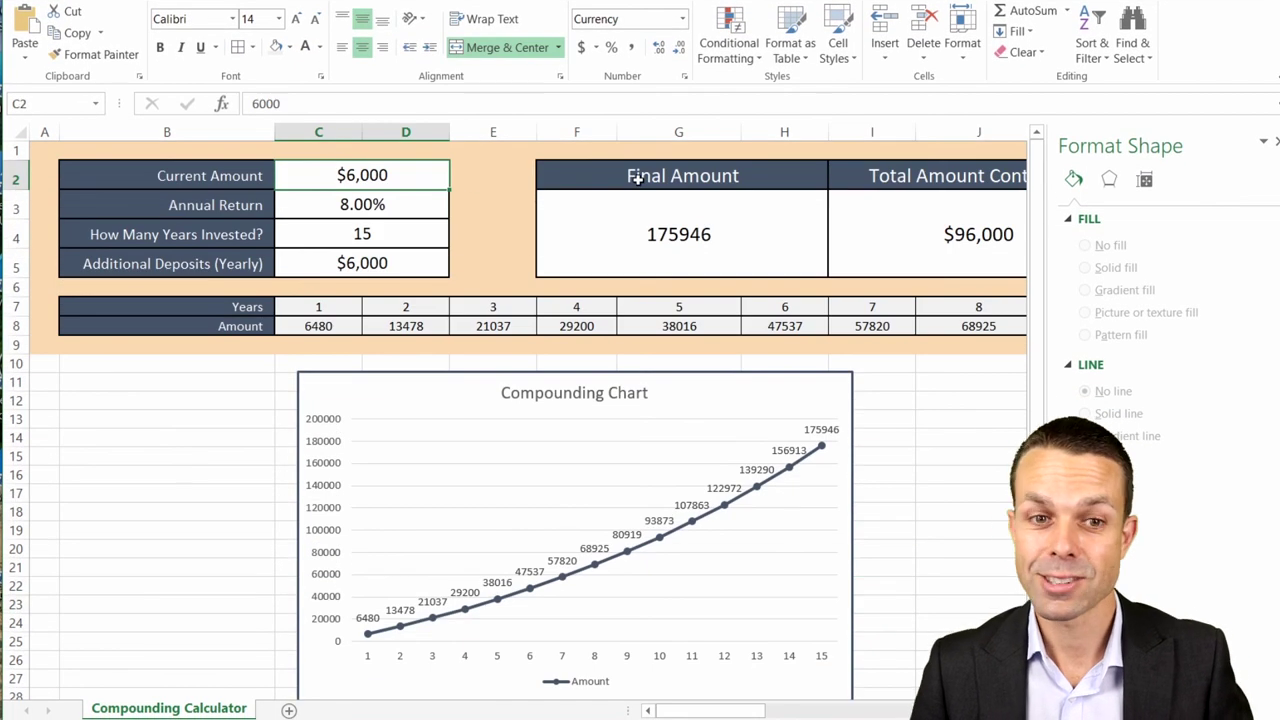
Step: Set the Current Amount to 10000 and the yearly Additional Deposits to 10000
{"action": "type", "text": "10000"}
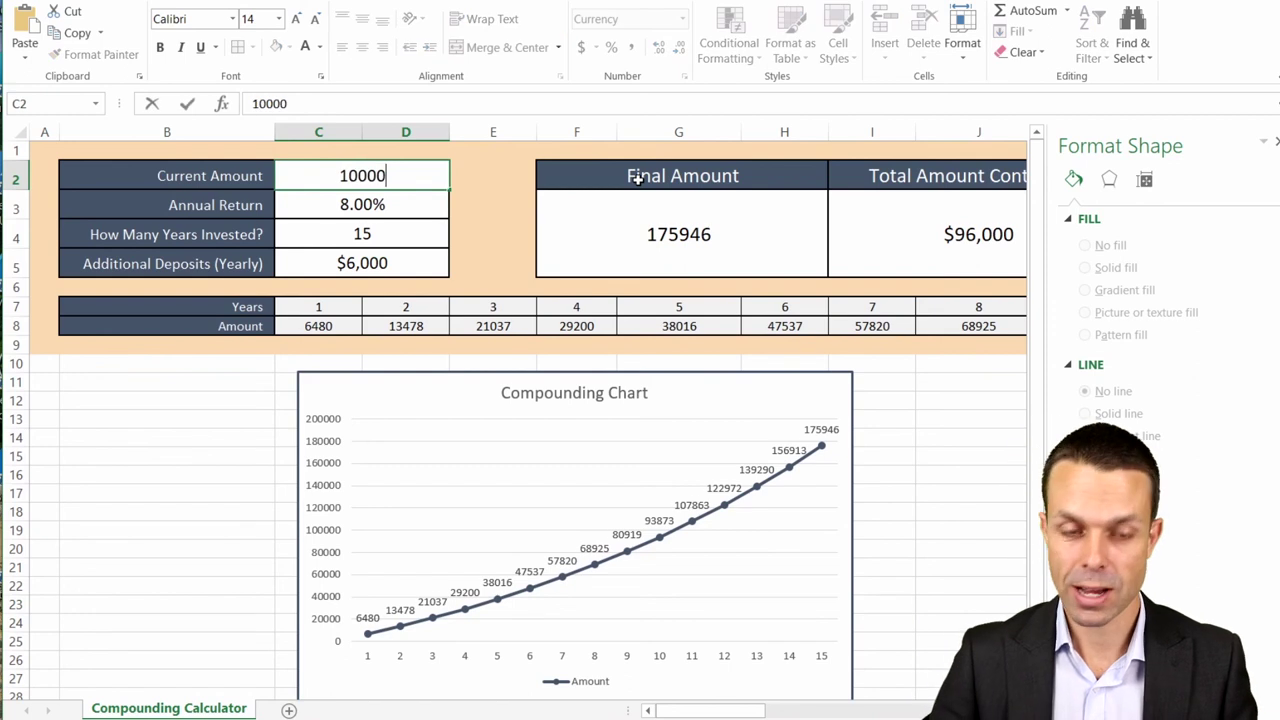
{"action": "key", "text": "Return"}
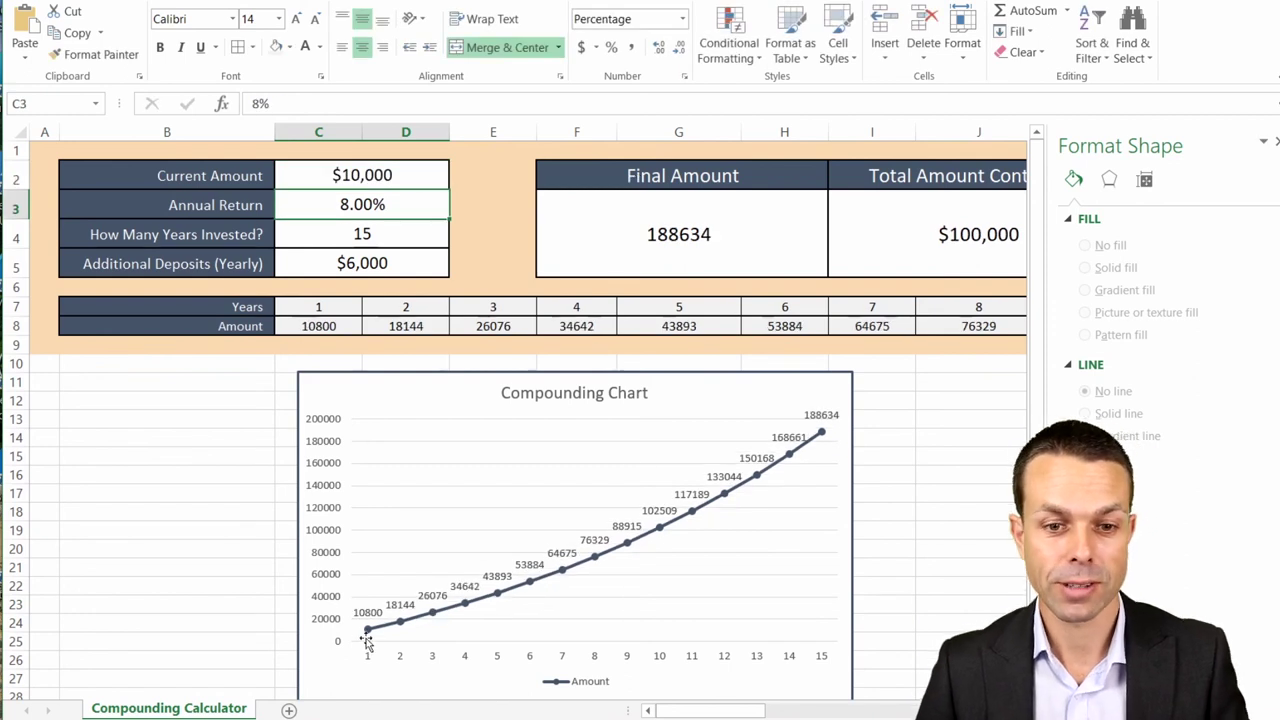
{"action": "left_click", "coordinate": [364, 268]}
{"action": "type", "text": "10000"}
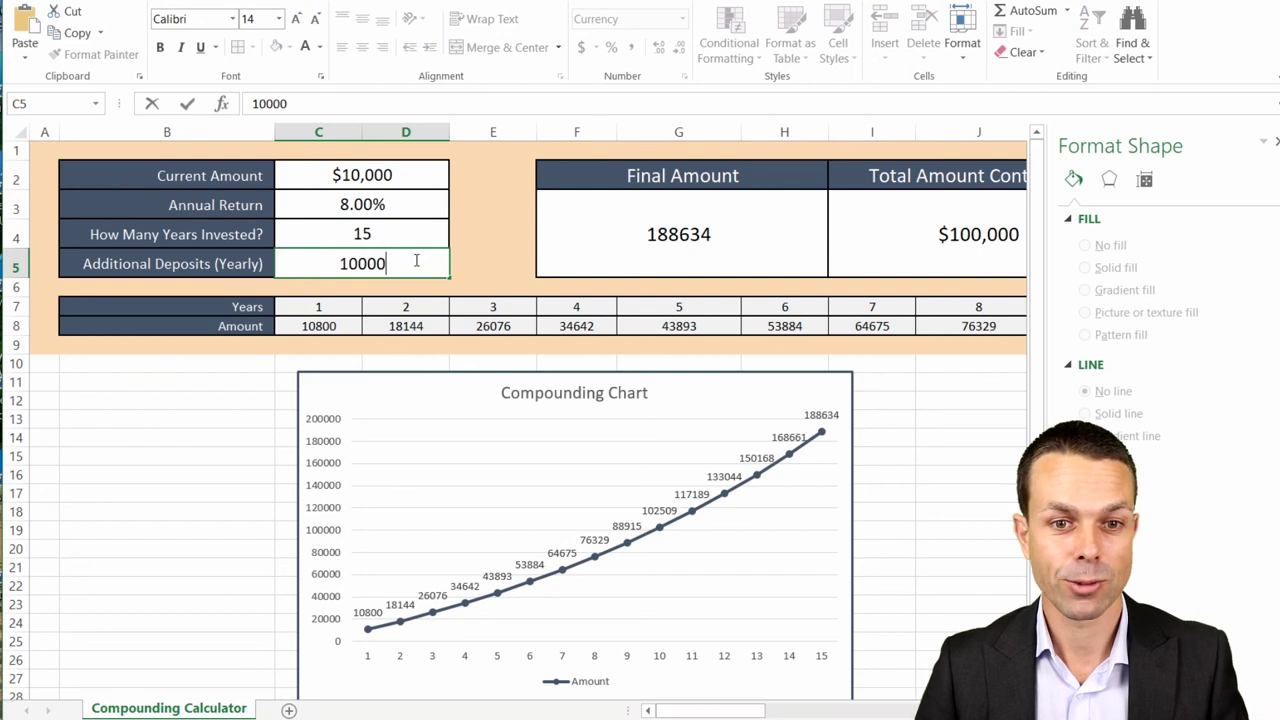
{"action": "key", "text": "Return"}
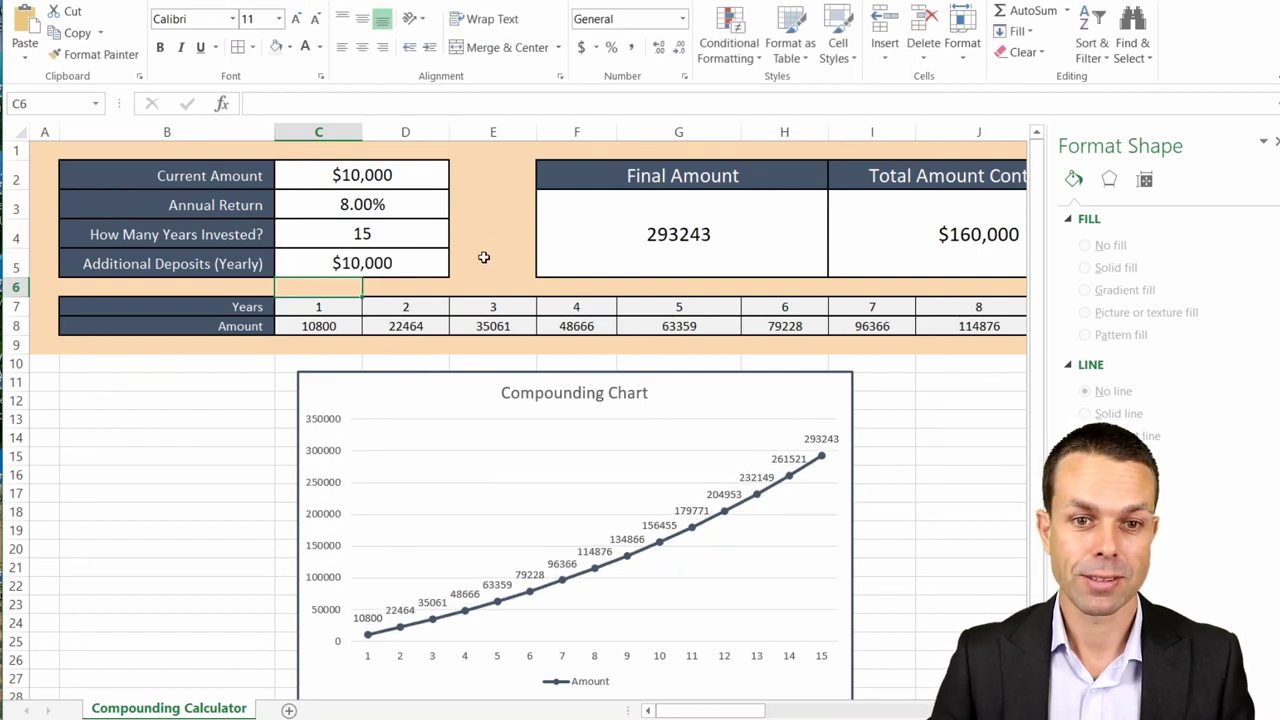
Step: Set the Annual Return to 15%
{"action": "left_click", "coordinate": [362, 204]}
{"action": "type", "text": "15%"}
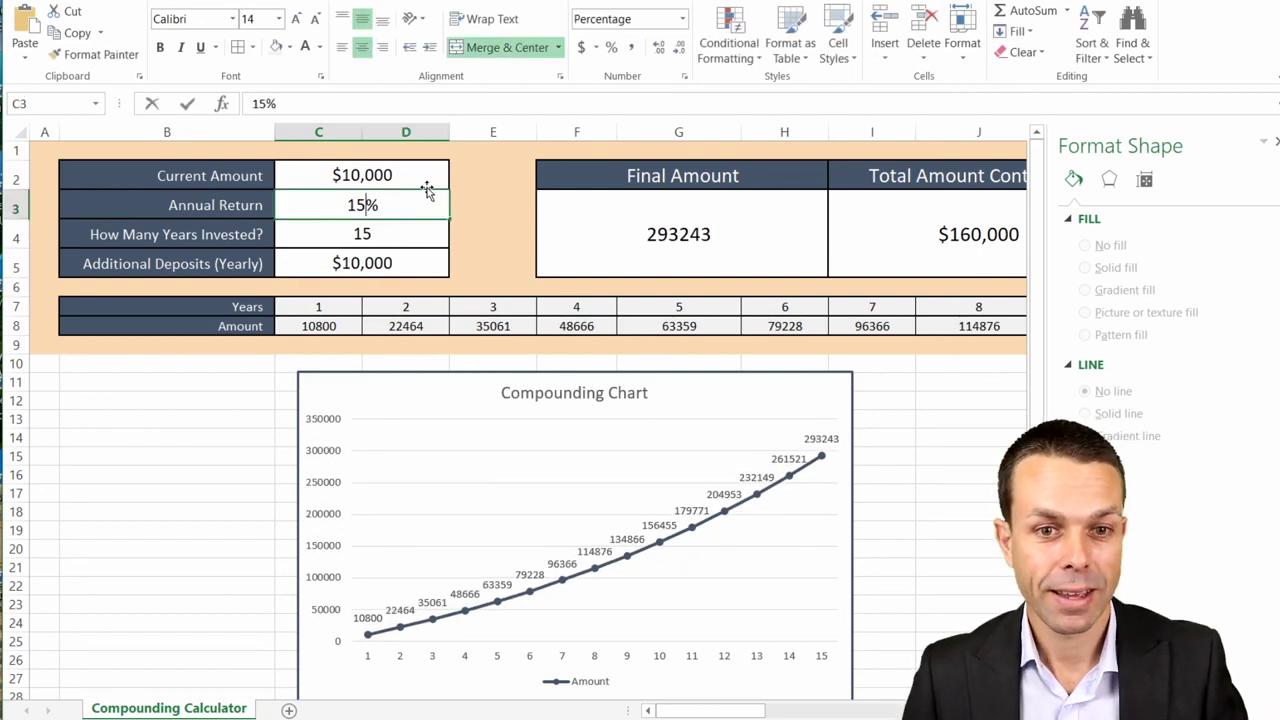
{"action": "key", "text": "Return"}
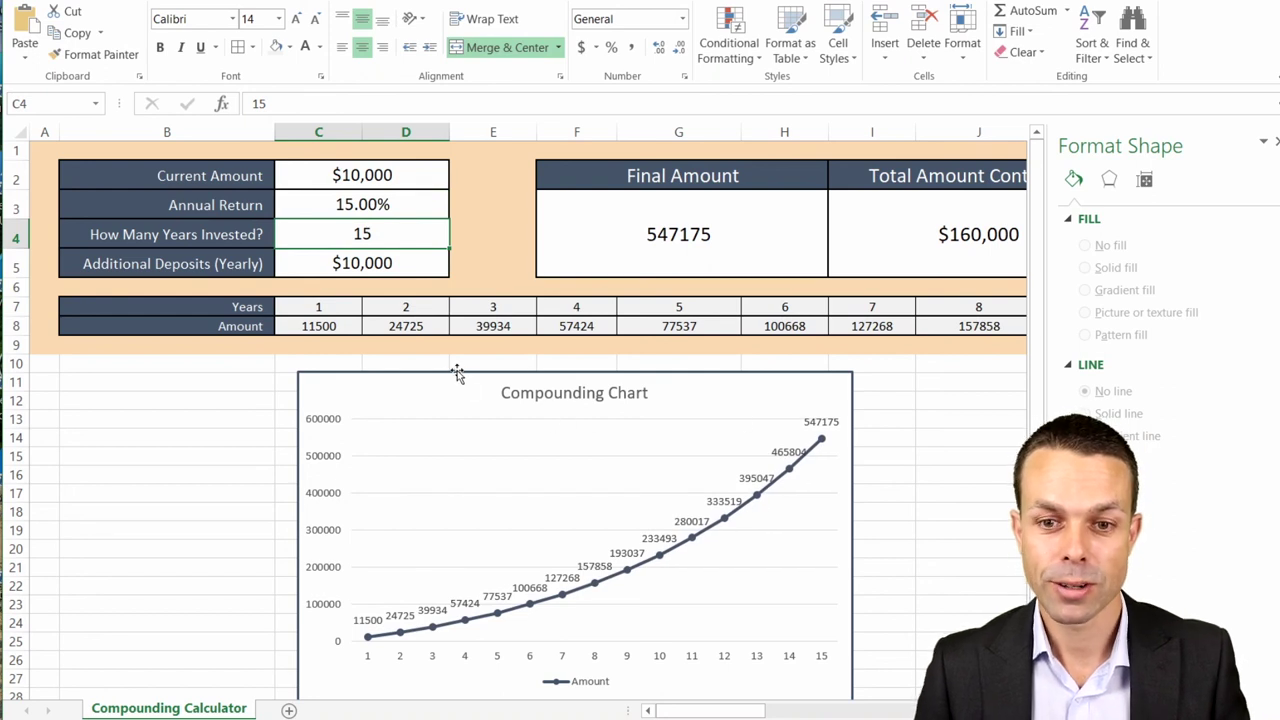
Step: Format the whole Amount row, from C8 through year 50, as dollar accounting values without decimals
{"action": "key", "text": "Down"}
{"action": "key", "text": "Down"}
{"action": "key", "text": "Down"}
{"action": "key", "text": "Down"}
{"action": "key", "text": "ctrl+shift+Right"}
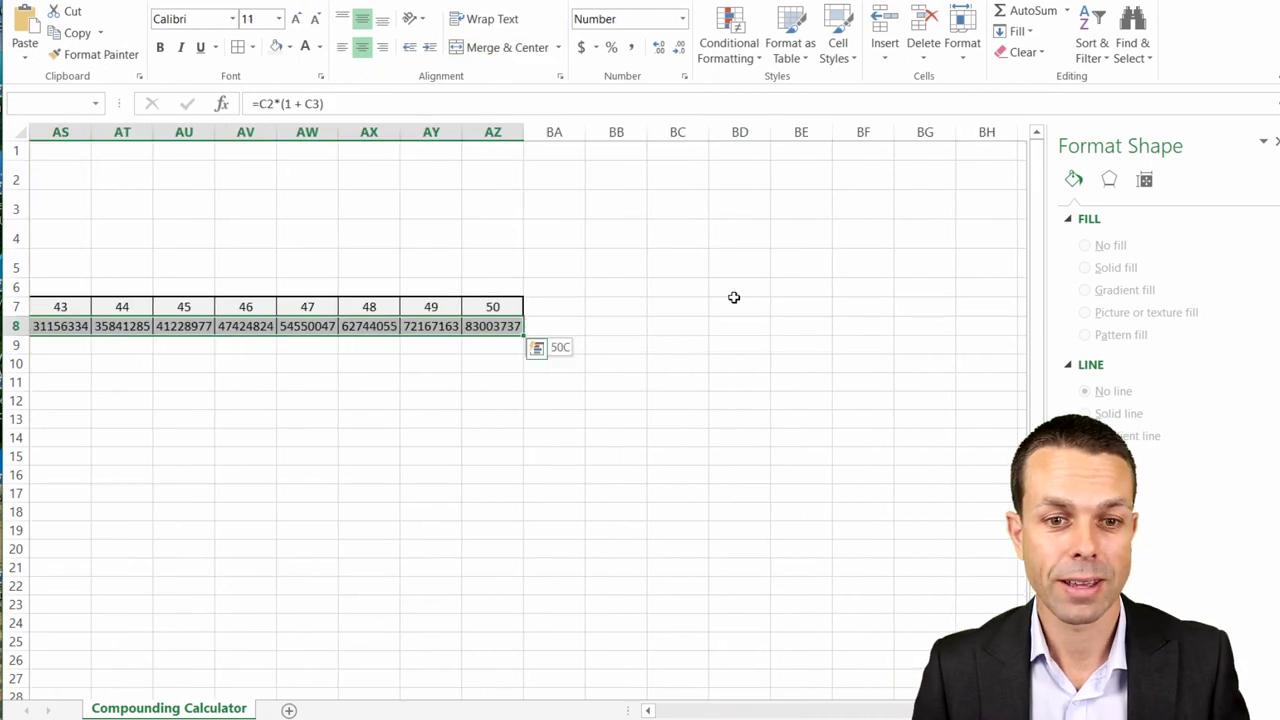
{"action": "left_click", "coordinate": [581, 47]}
{"action": "left_click", "coordinate": [679, 47]}
{"action": "left_click", "coordinate": [679, 47]}
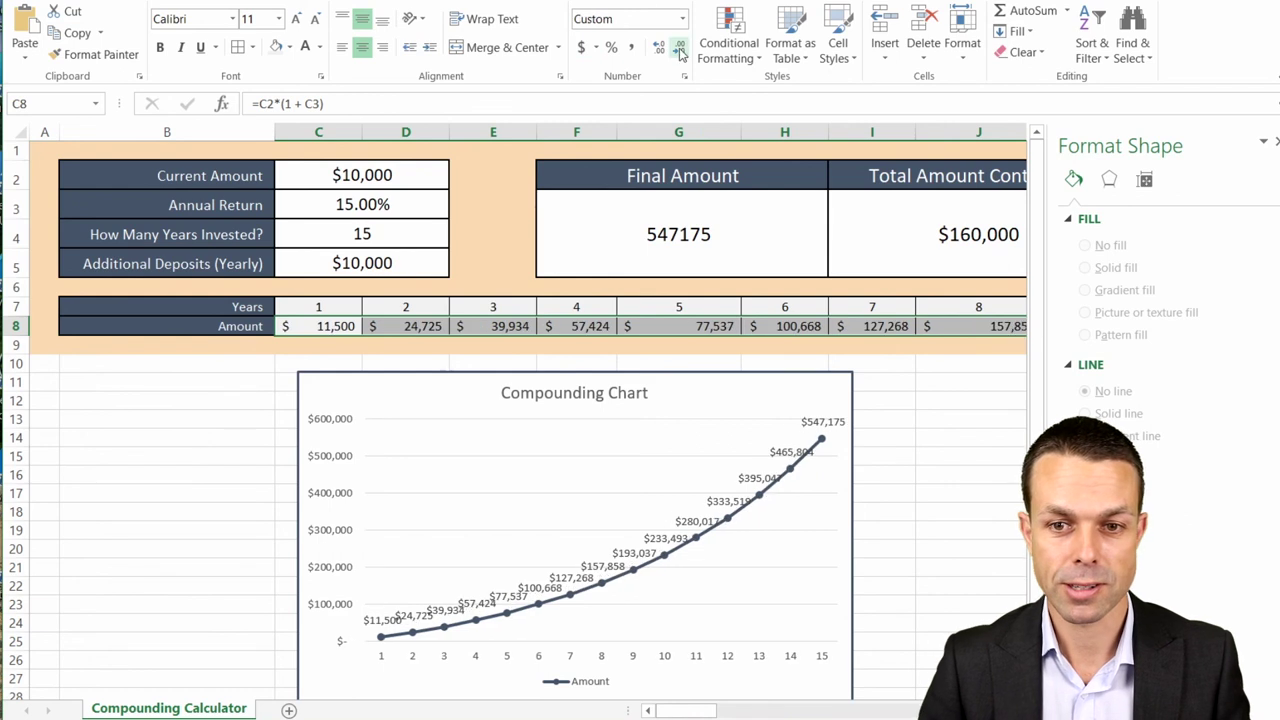
Step: Widen the compounding chart on both sides to spread out its labels and move it up just below row 9
{"action": "left_click", "coordinate": [577, 477]}
{"action": "left_click", "coordinate": [888, 509]}
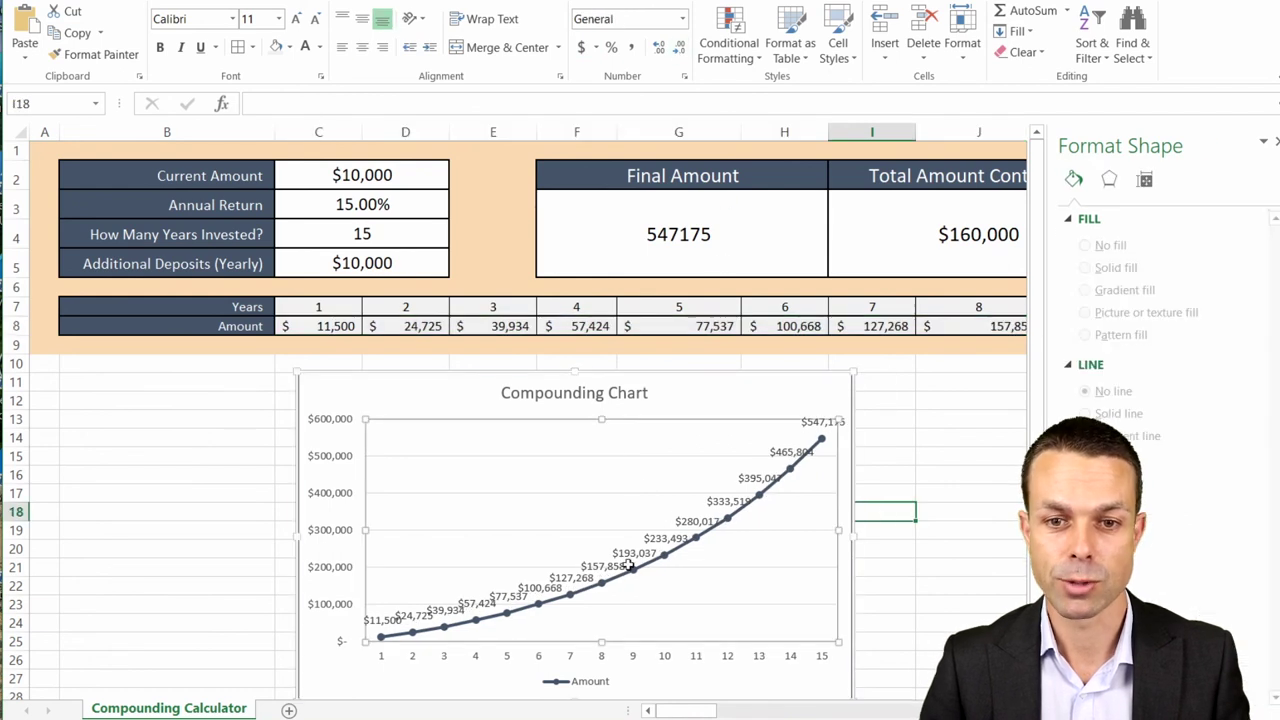
{"action": "left_click", "coordinate": [297, 538]}
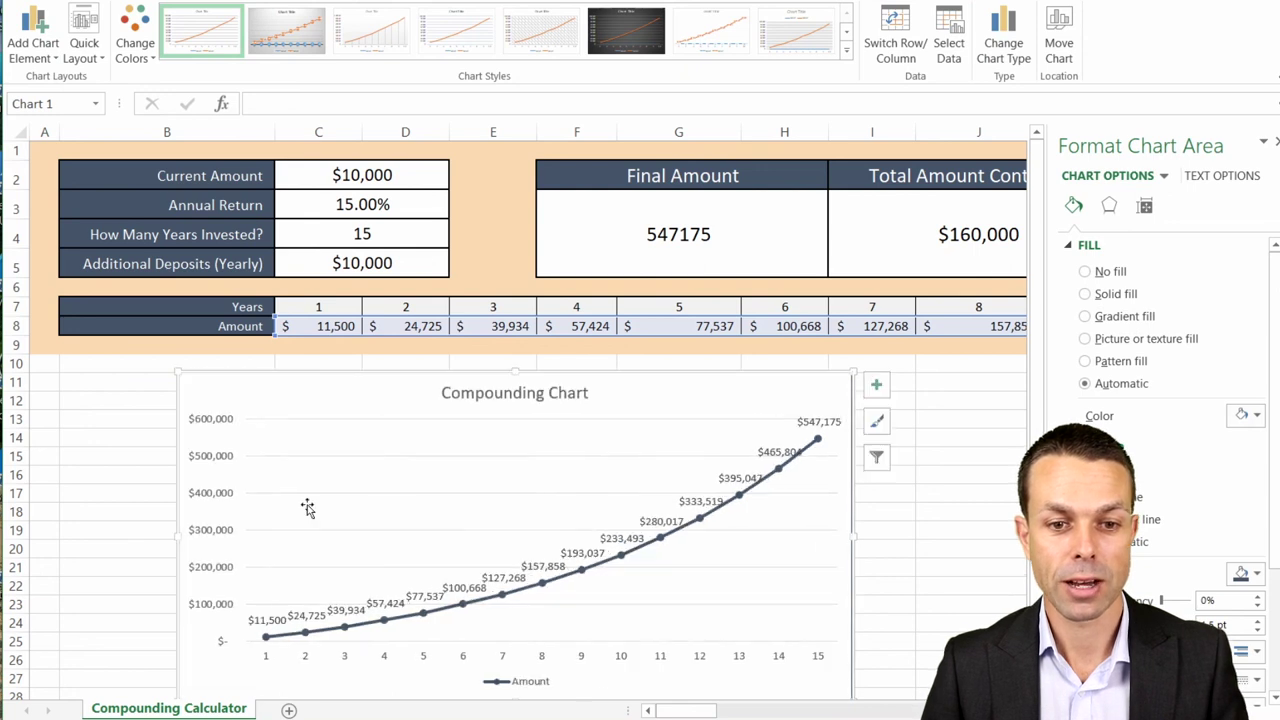
{"action": "left_click_drag", "start_coordinate": [853, 536], "coordinate": [960, 537]}
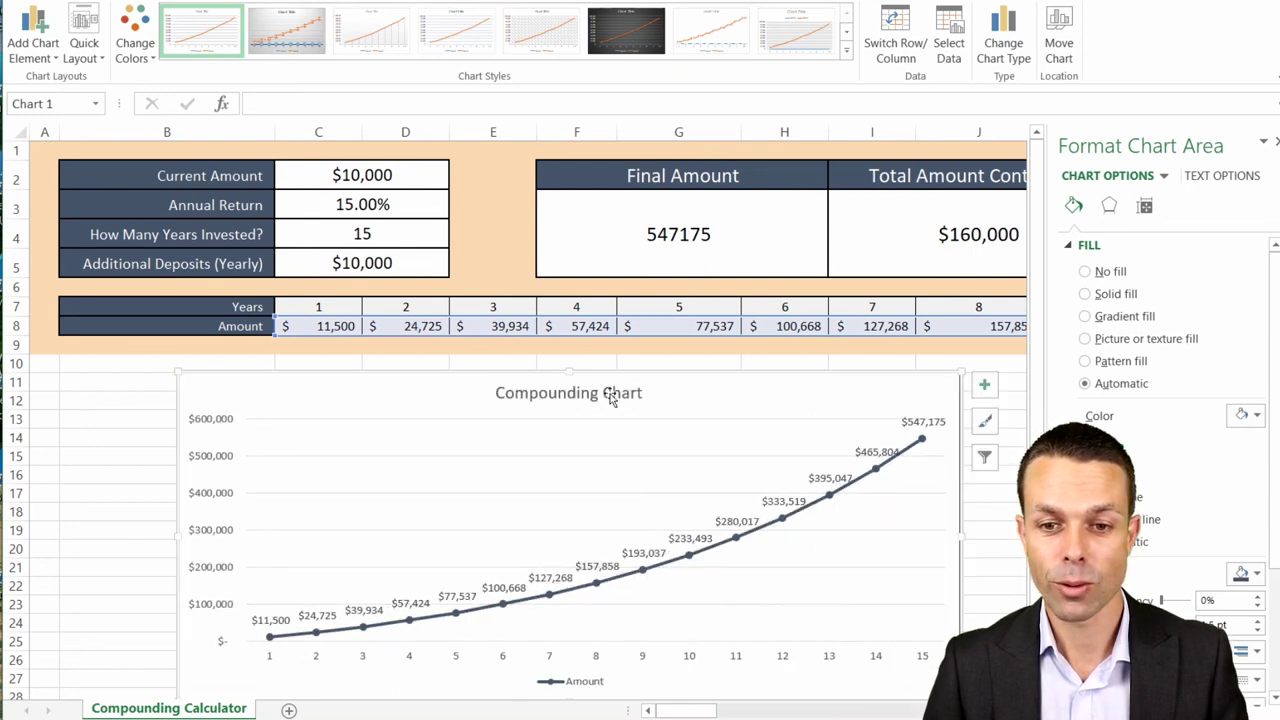
{"action": "left_click_drag", "start_coordinate": [731, 374], "coordinate": [739, 359]}
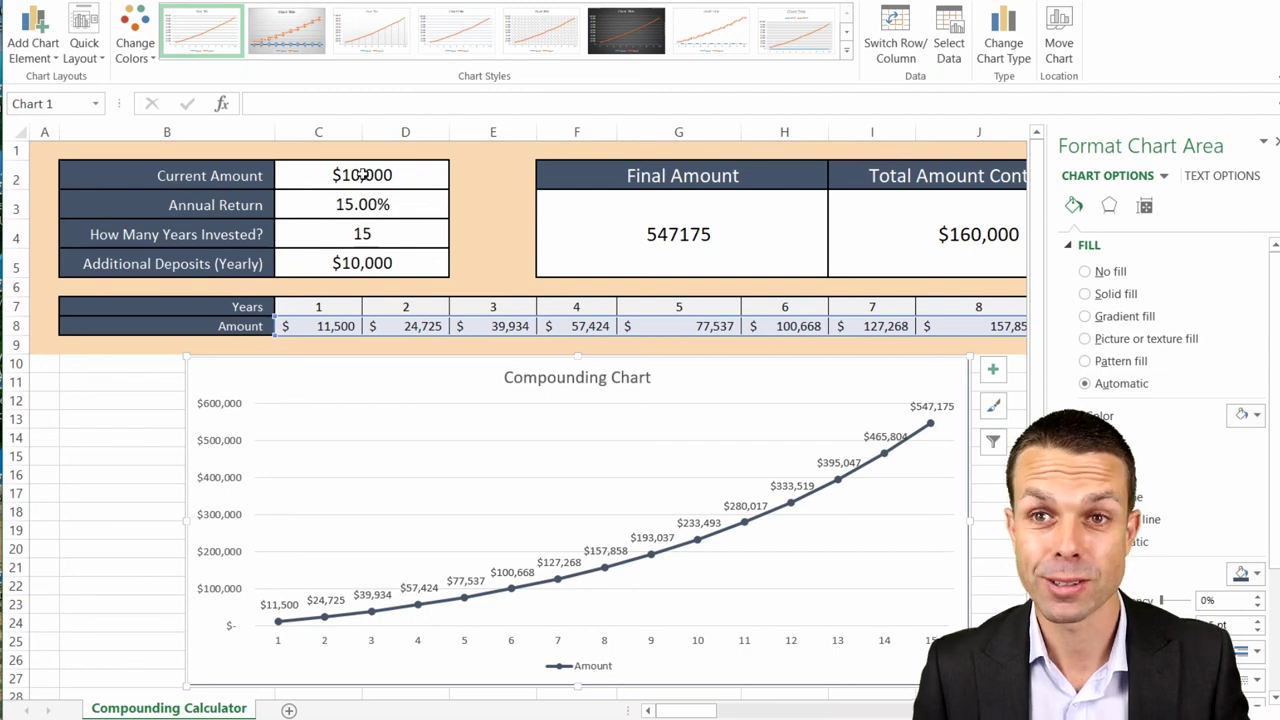
Step: Set How Many Years Invested to 20
{"action": "left_click", "coordinate": [362, 237]}
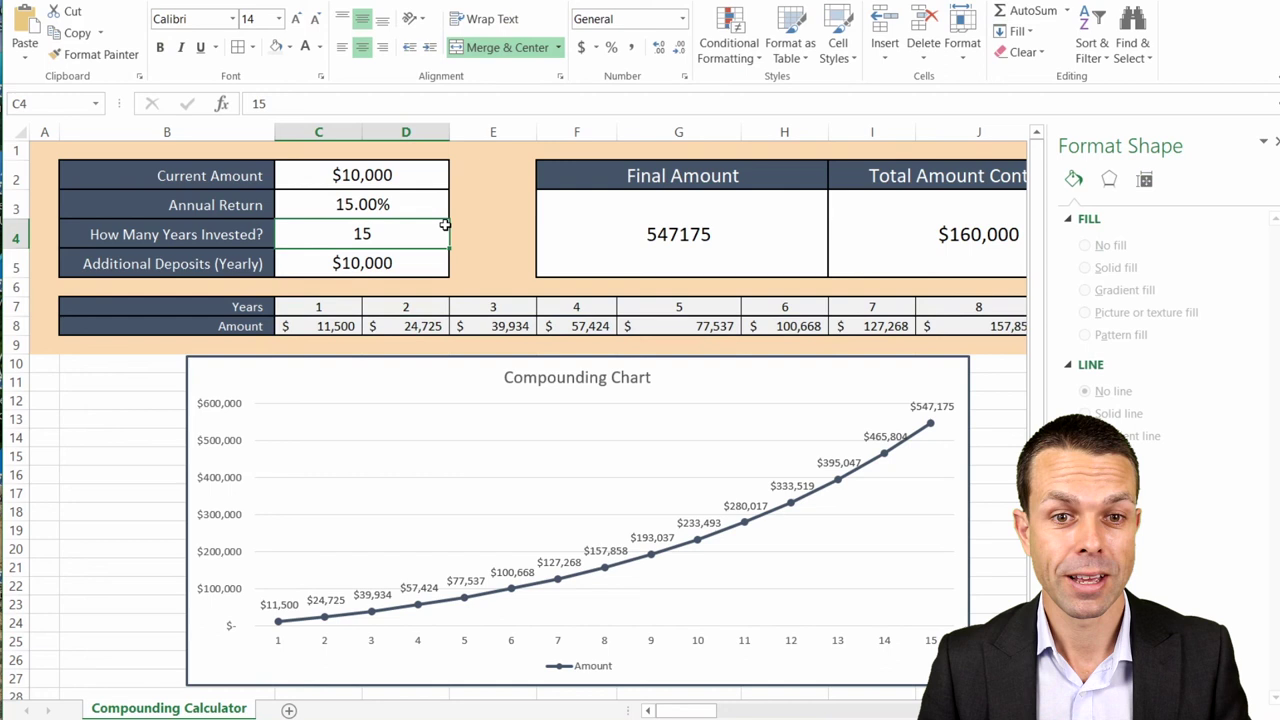
{"action": "type", "text": "20"}
{"action": "key", "text": "Return"}
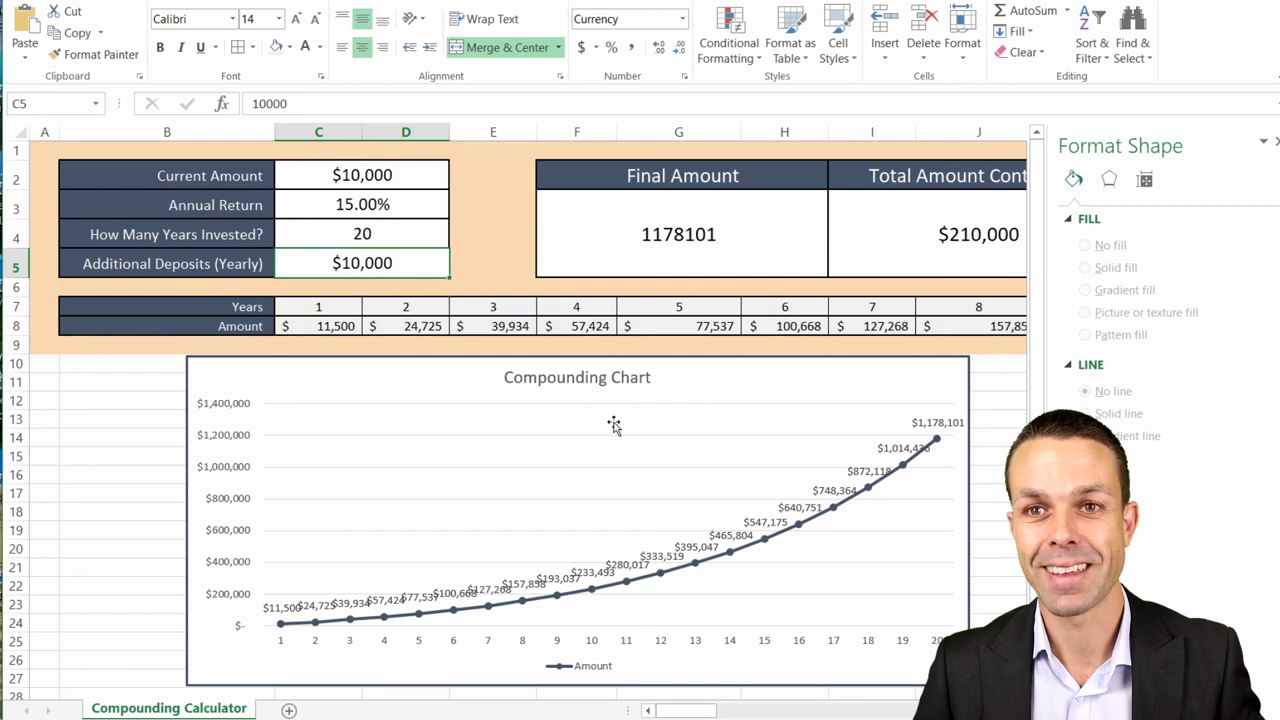
{"action": "left_click", "coordinate": [387, 235]}
{"action": "left_click", "coordinate": [383, 202]}
{"action": "left_click", "coordinate": [382, 176]}
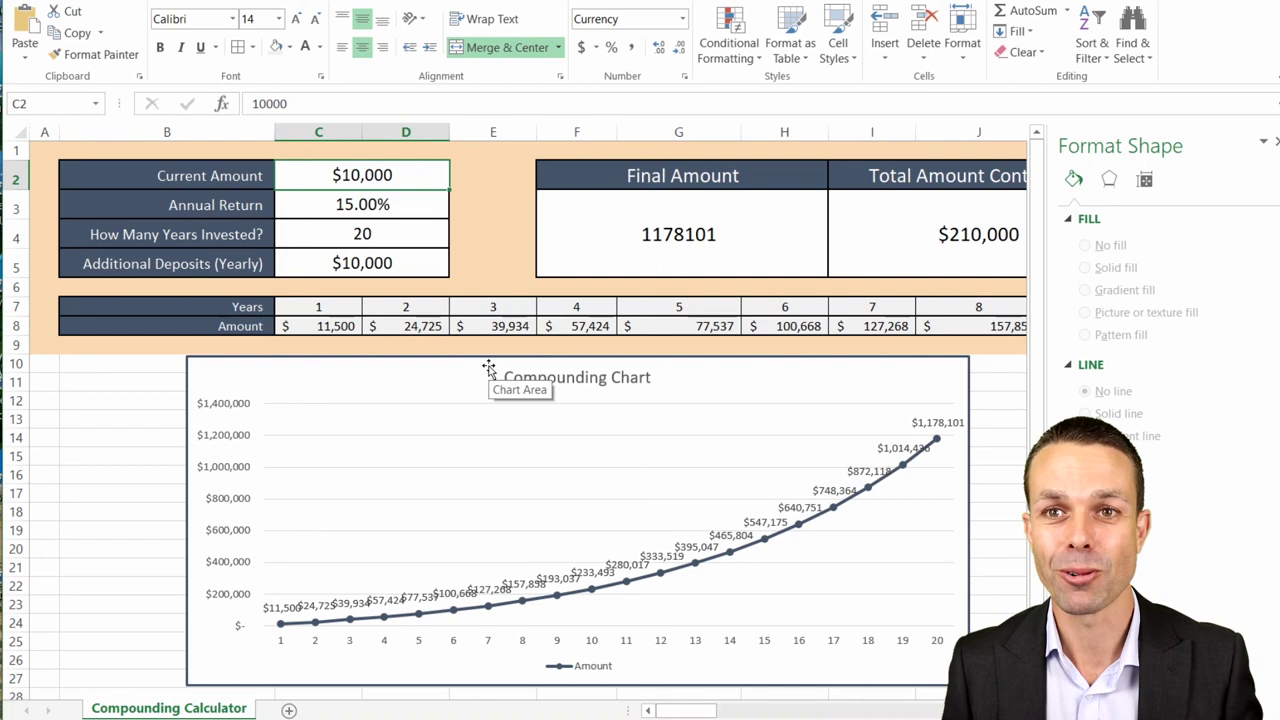
{"action": "left_click", "coordinate": [94, 383]}
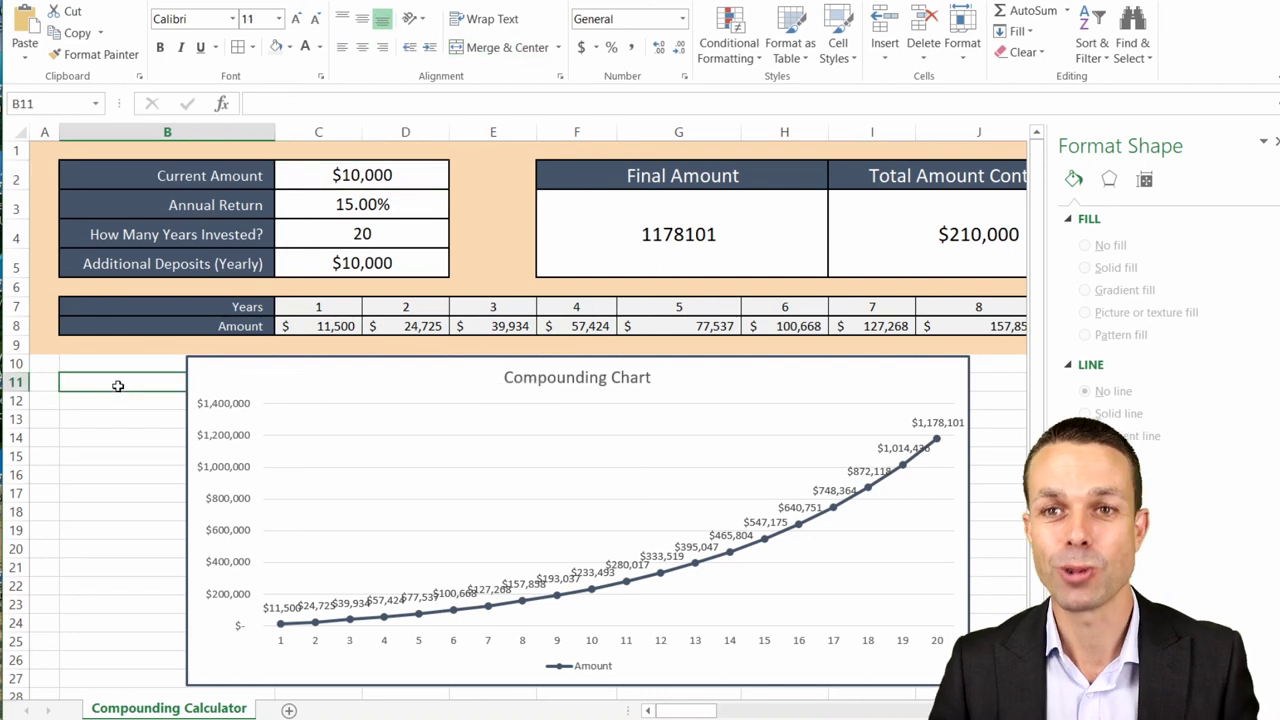